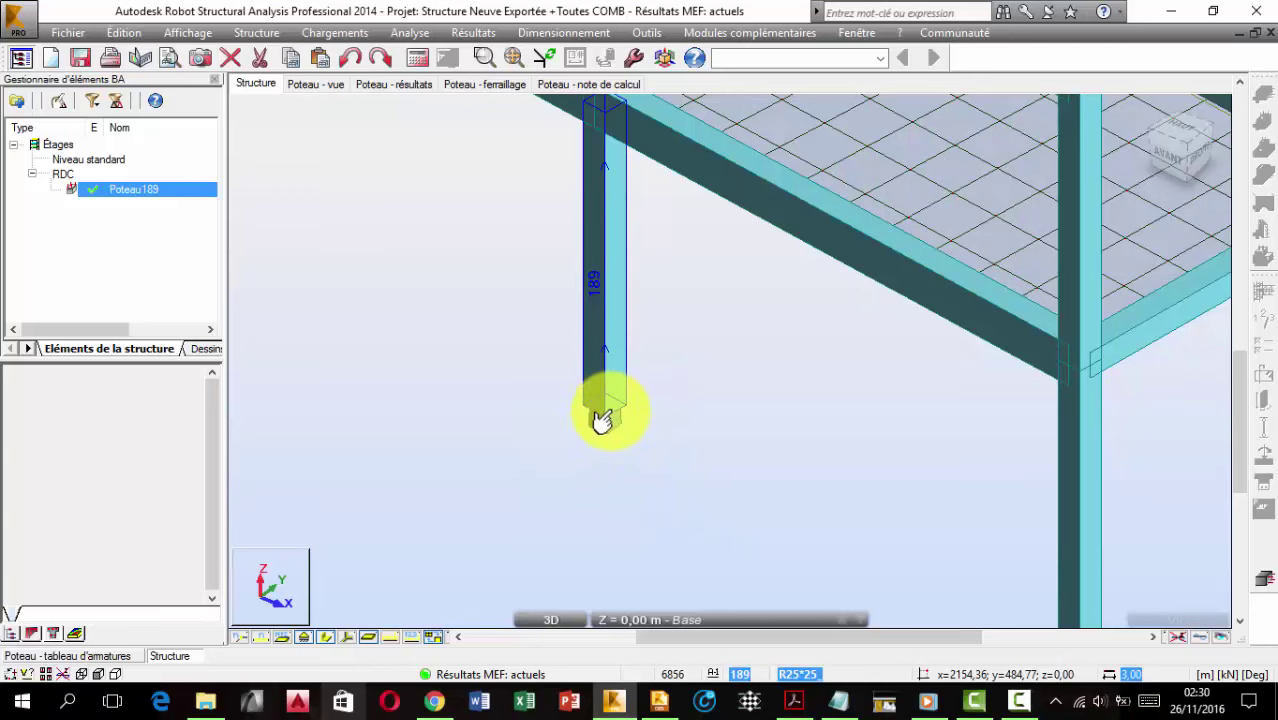
# Launch real RC reinforcement design for the selected footing support with manual combinations, and show the whole footing
pyautogui.click(563, 32)
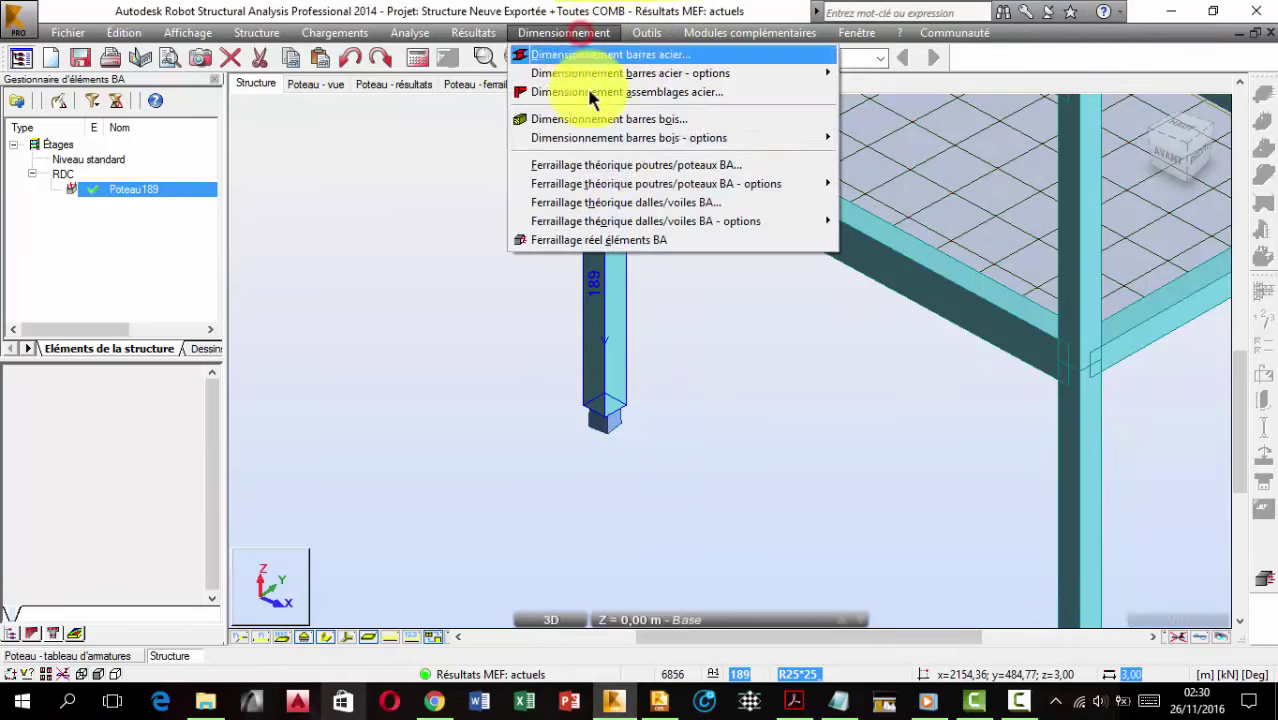
pyautogui.click(643, 241)
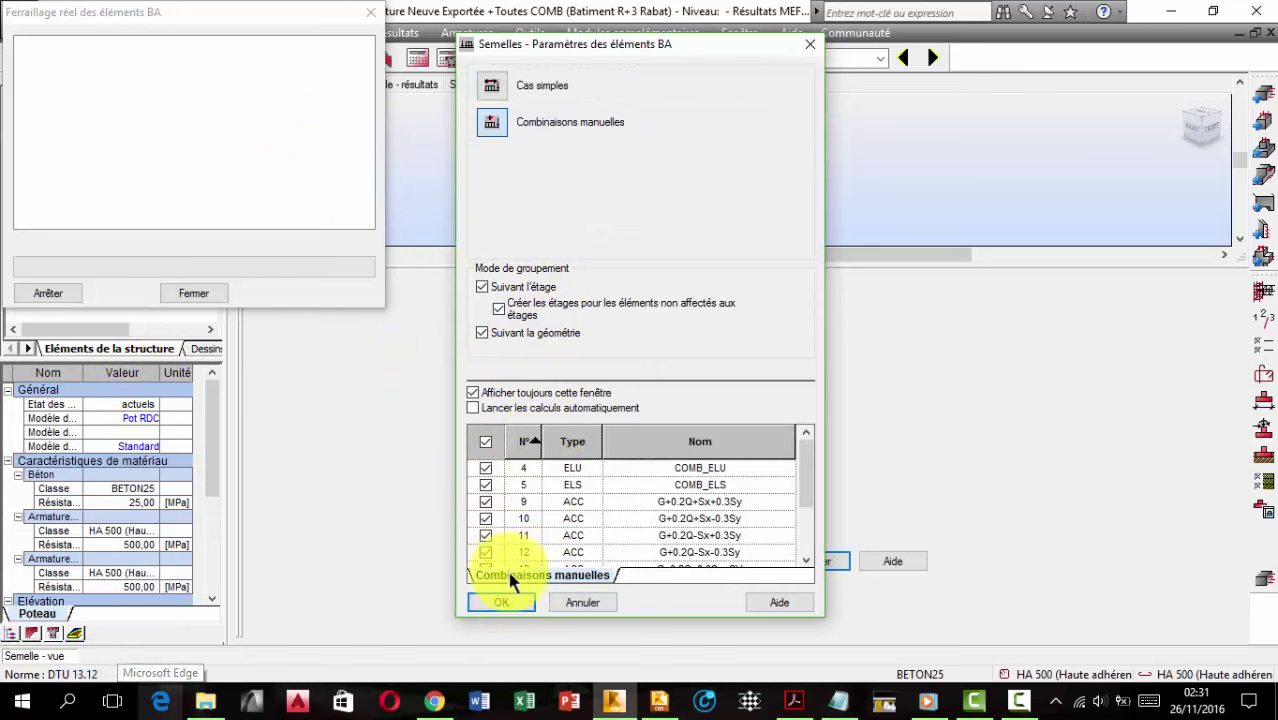
pyautogui.click(503, 602)
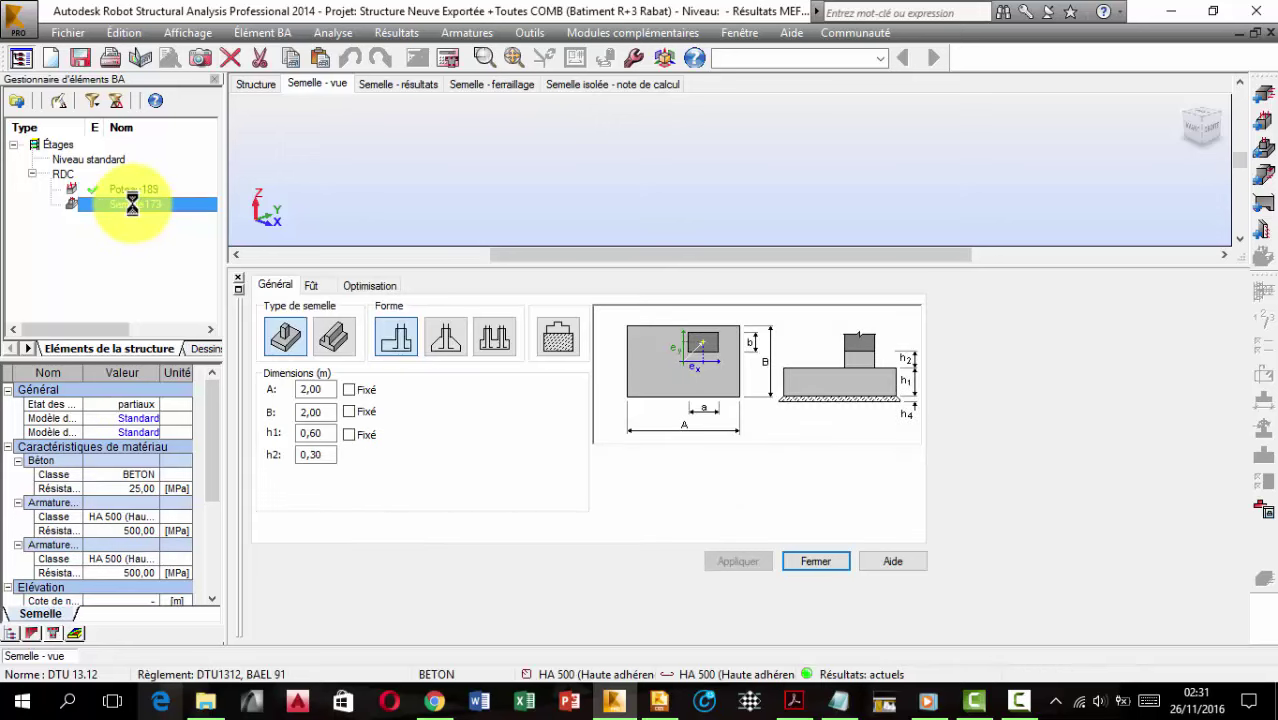
pyautogui.rightClick(637, 176)
pyautogui.moveTo(713, 236)
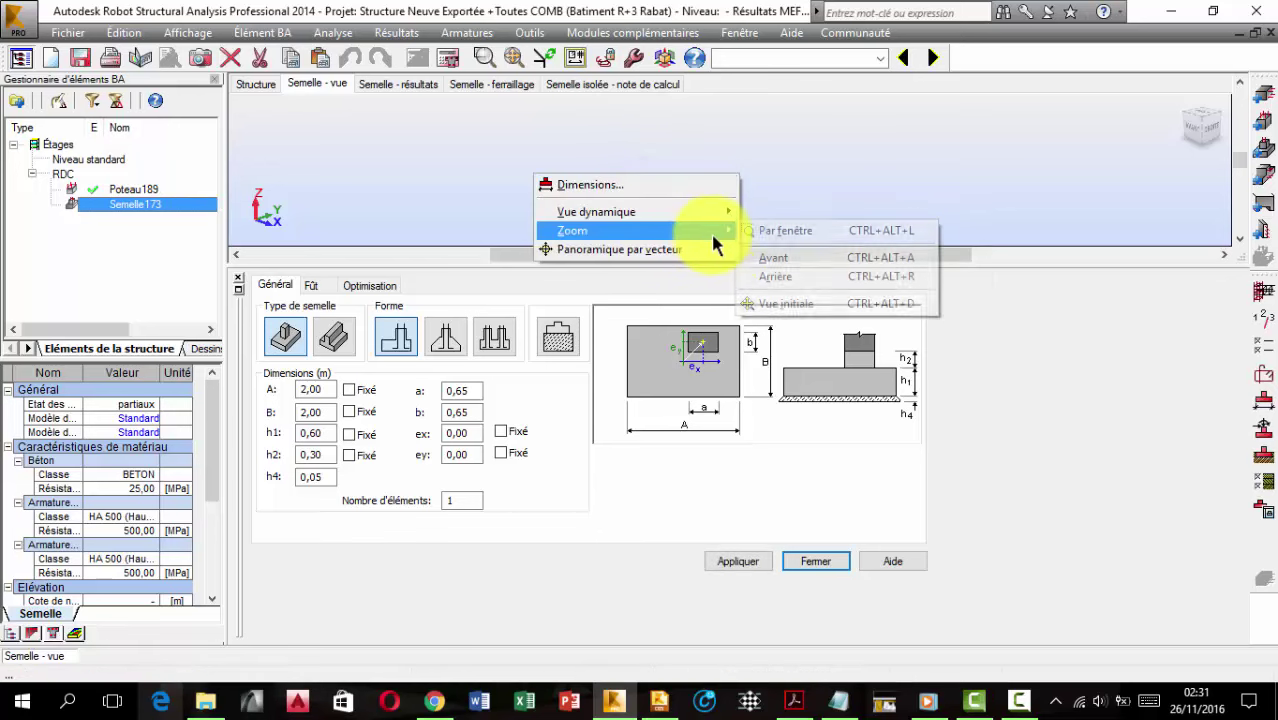
pyautogui.click(773, 302)
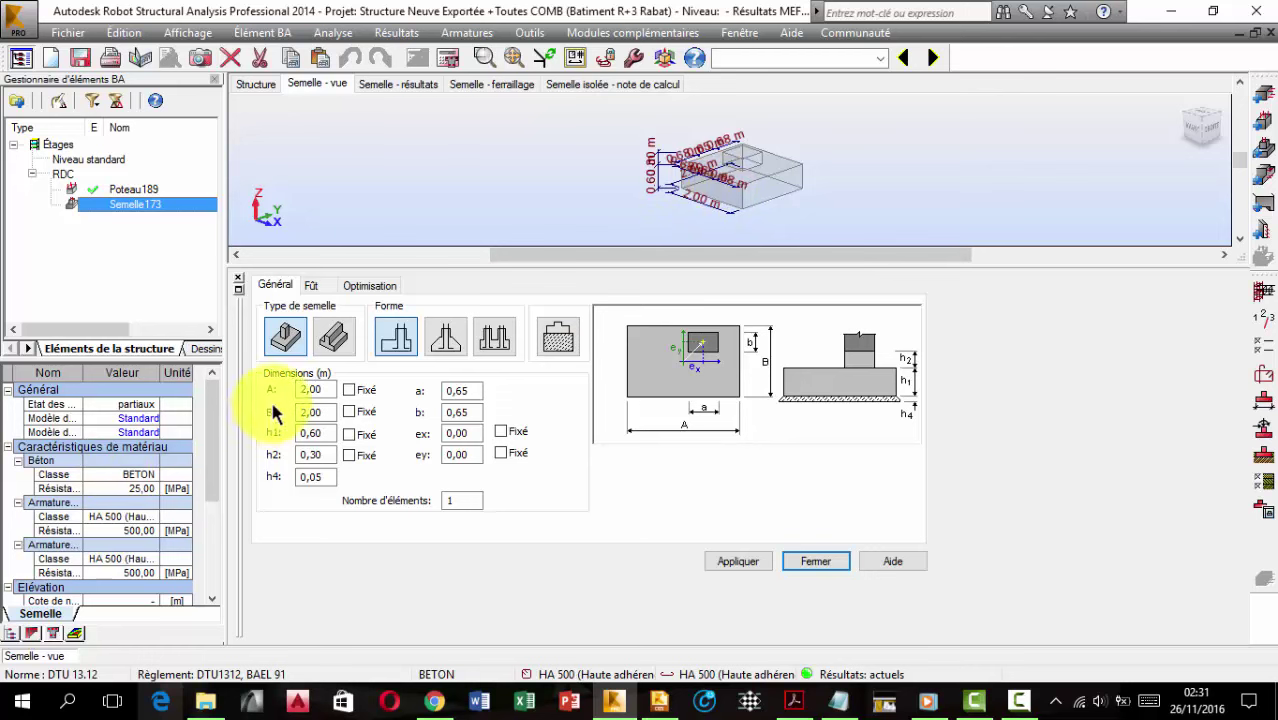
# Examine the footing's A and B dimensions and compare the straight and tapered shapes for the isolated footing
pyautogui.doubleClick(325, 390)
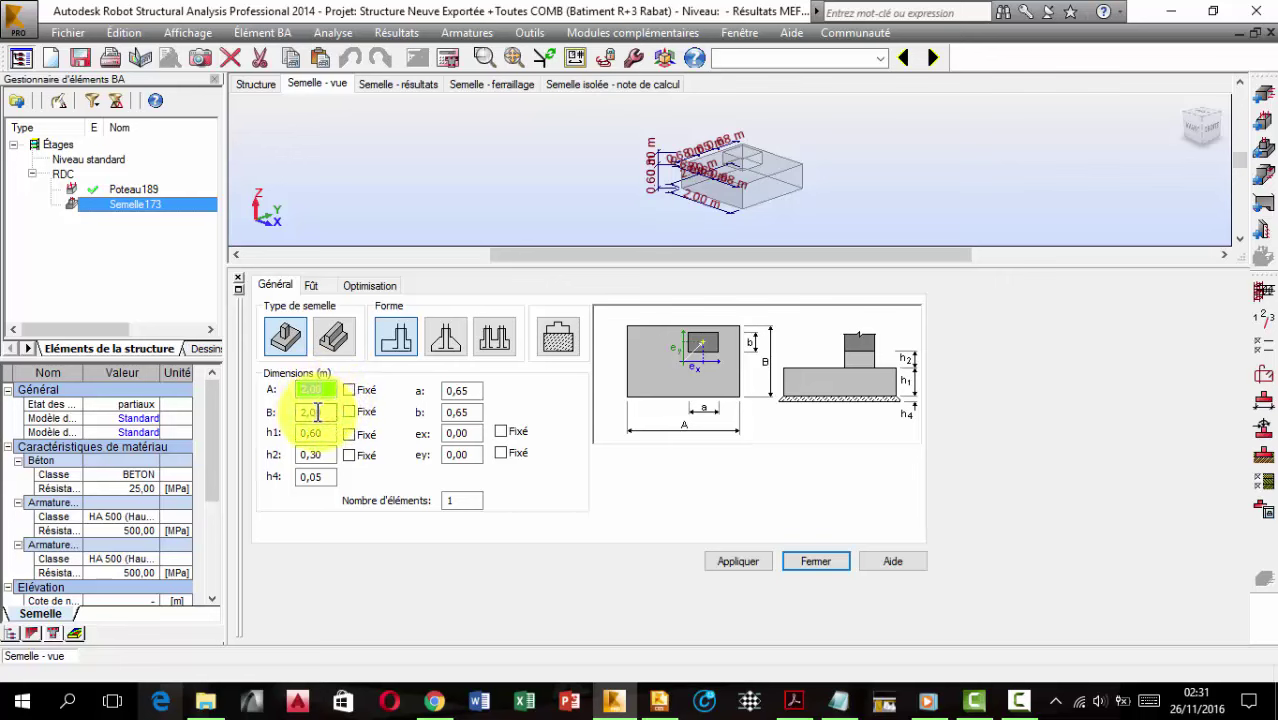
pyautogui.doubleClick(315, 411)
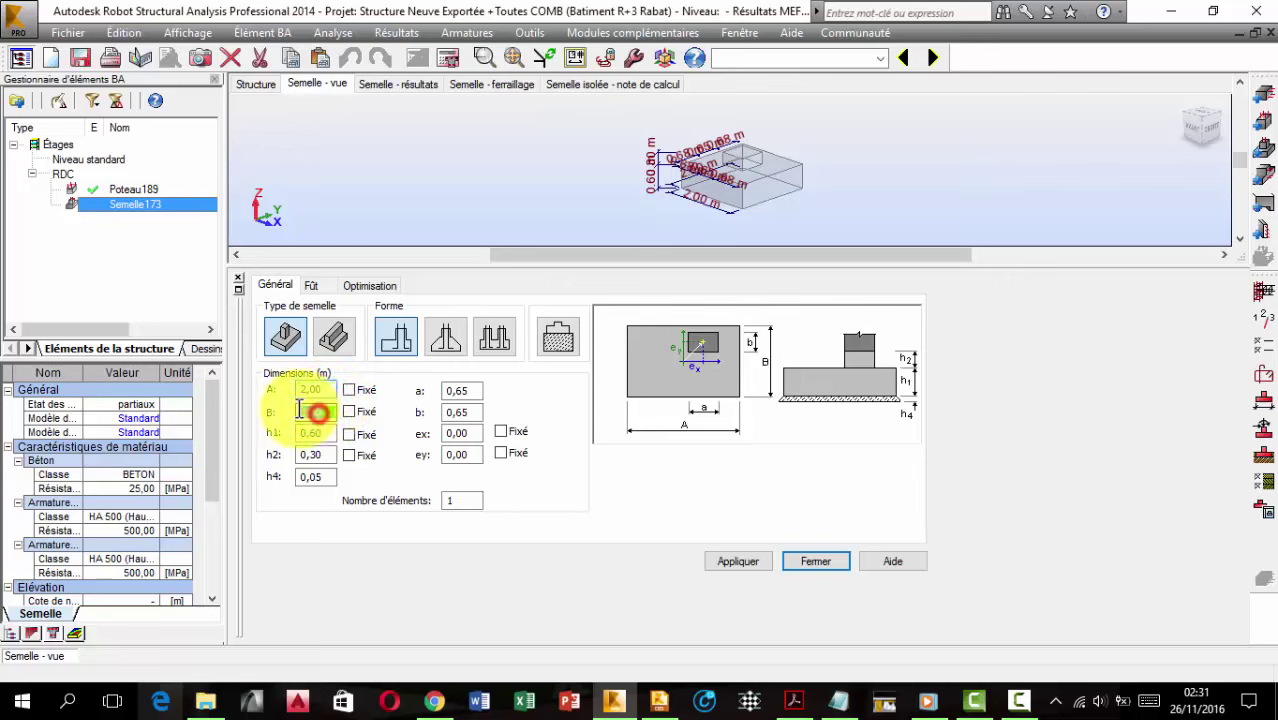
pyautogui.click(398, 338)
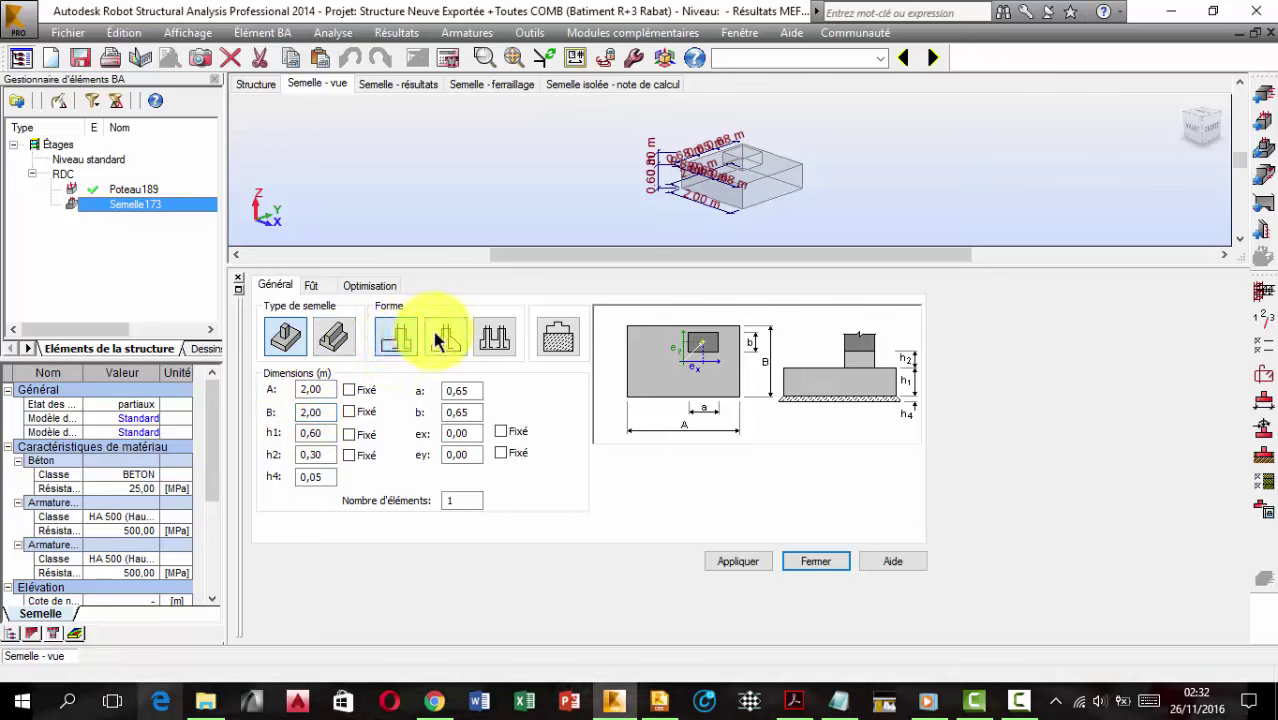
pyautogui.click(443, 340)
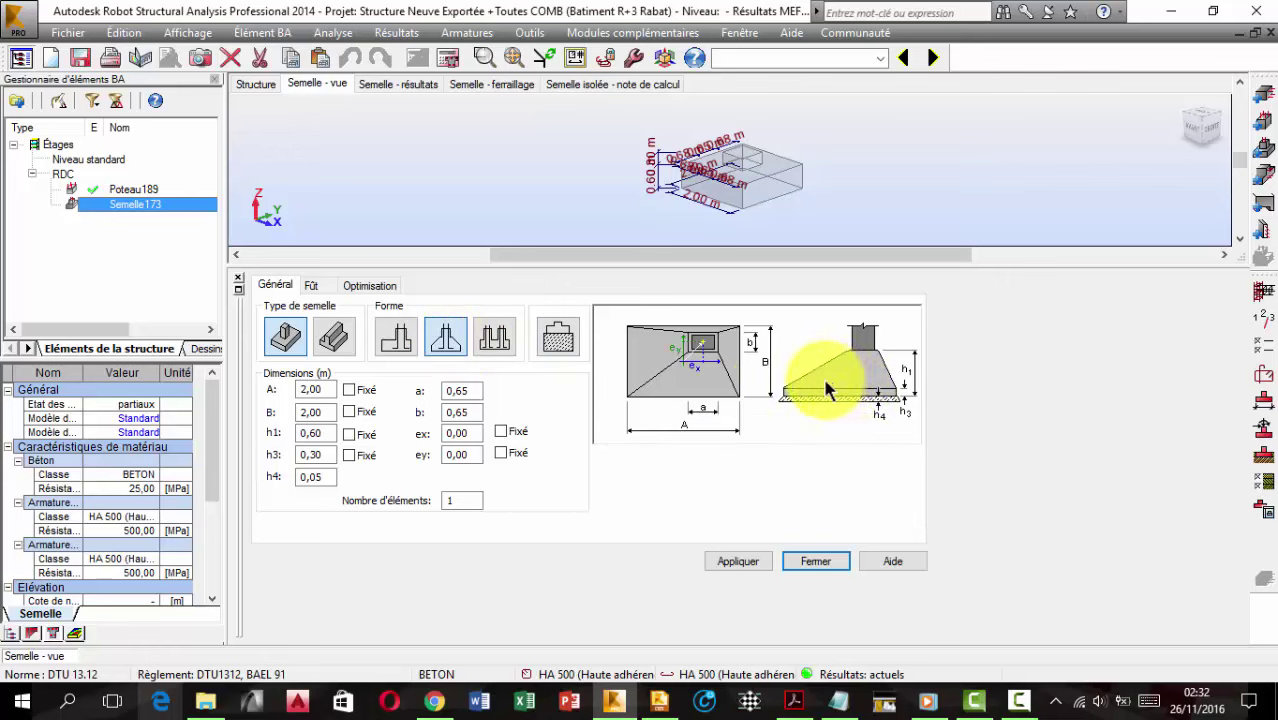
pyautogui.click(398, 337)
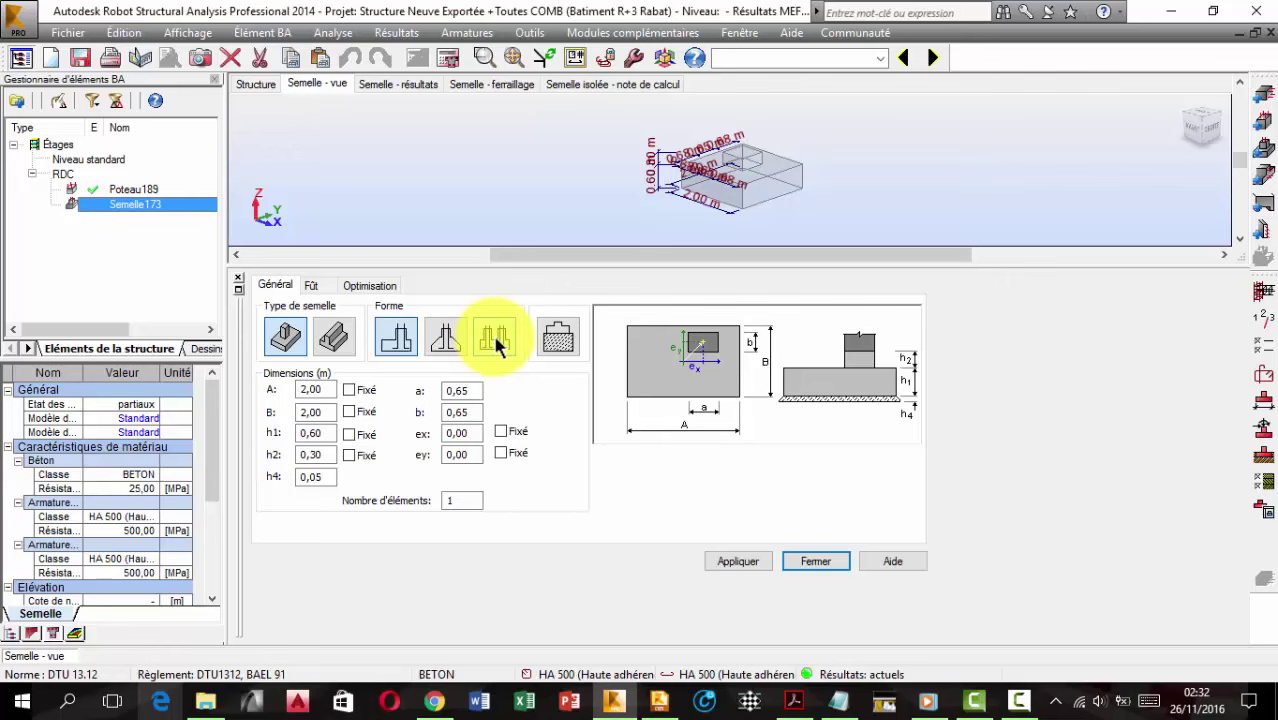
pyautogui.click(288, 336)
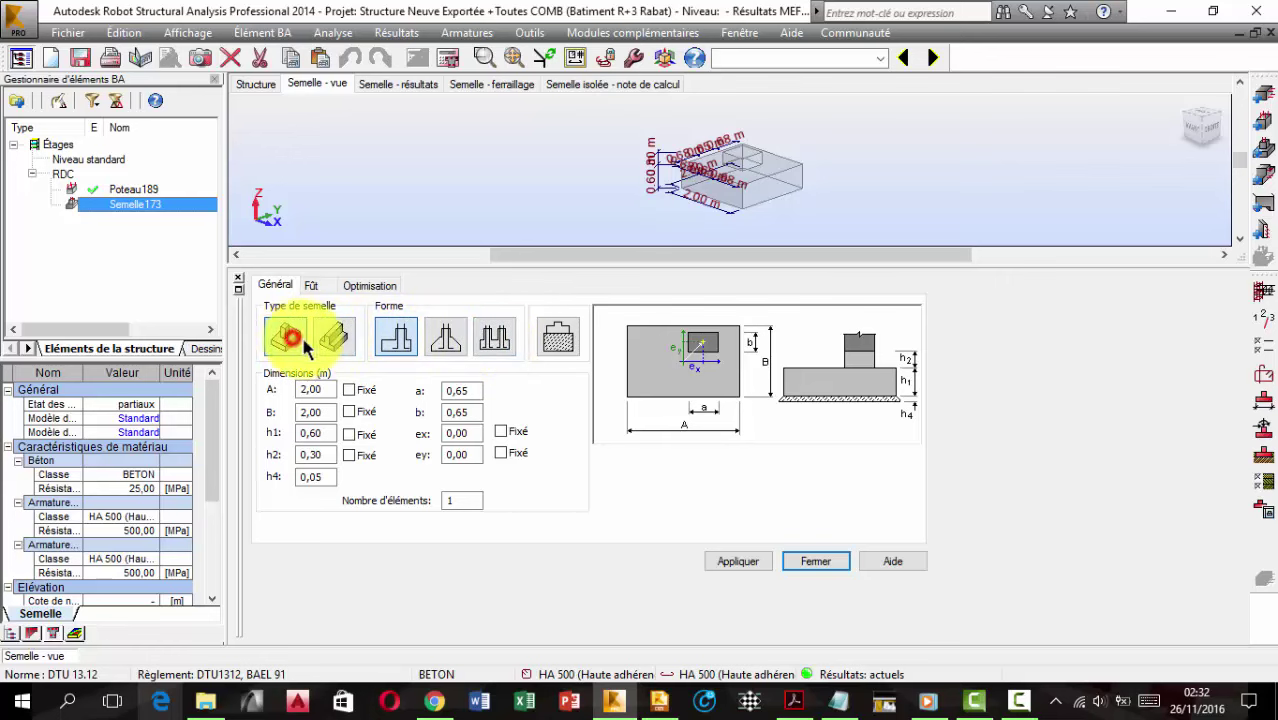
# Check the section dimensions of column Poteau189 in its column view
pyautogui.click(474, 392)
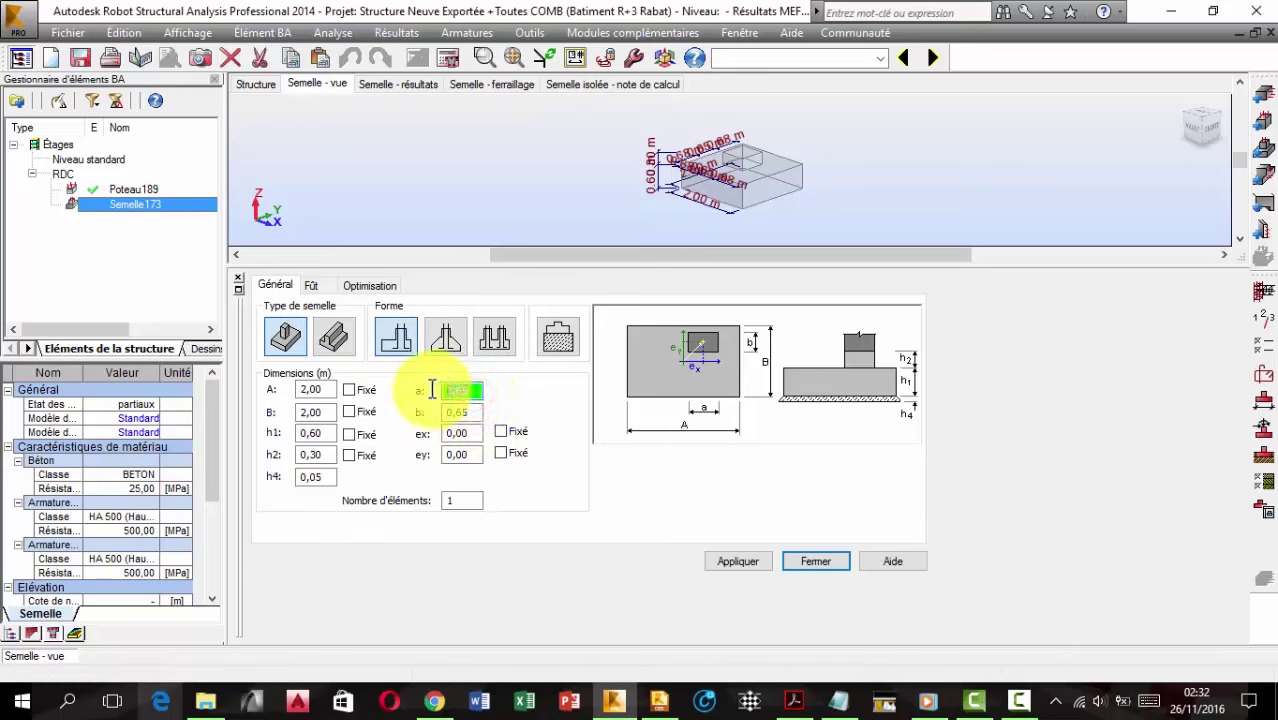
pyautogui.click(138, 200)
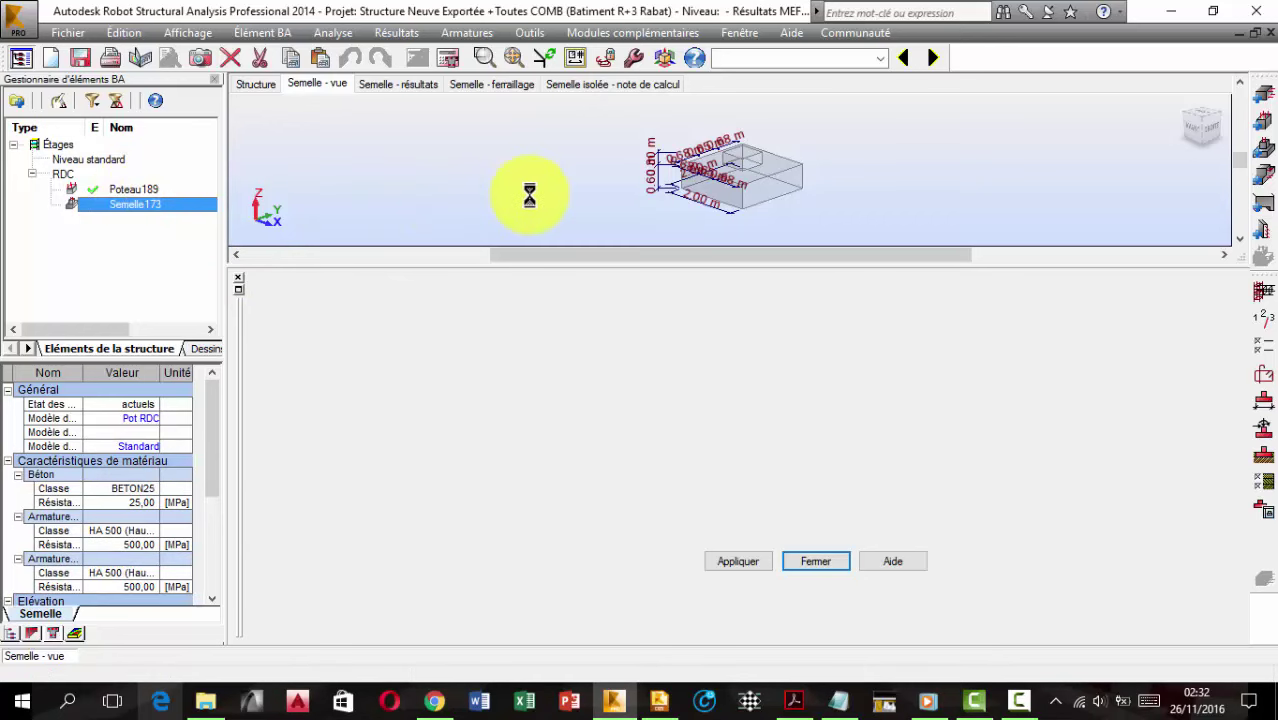
pyautogui.press('Up')
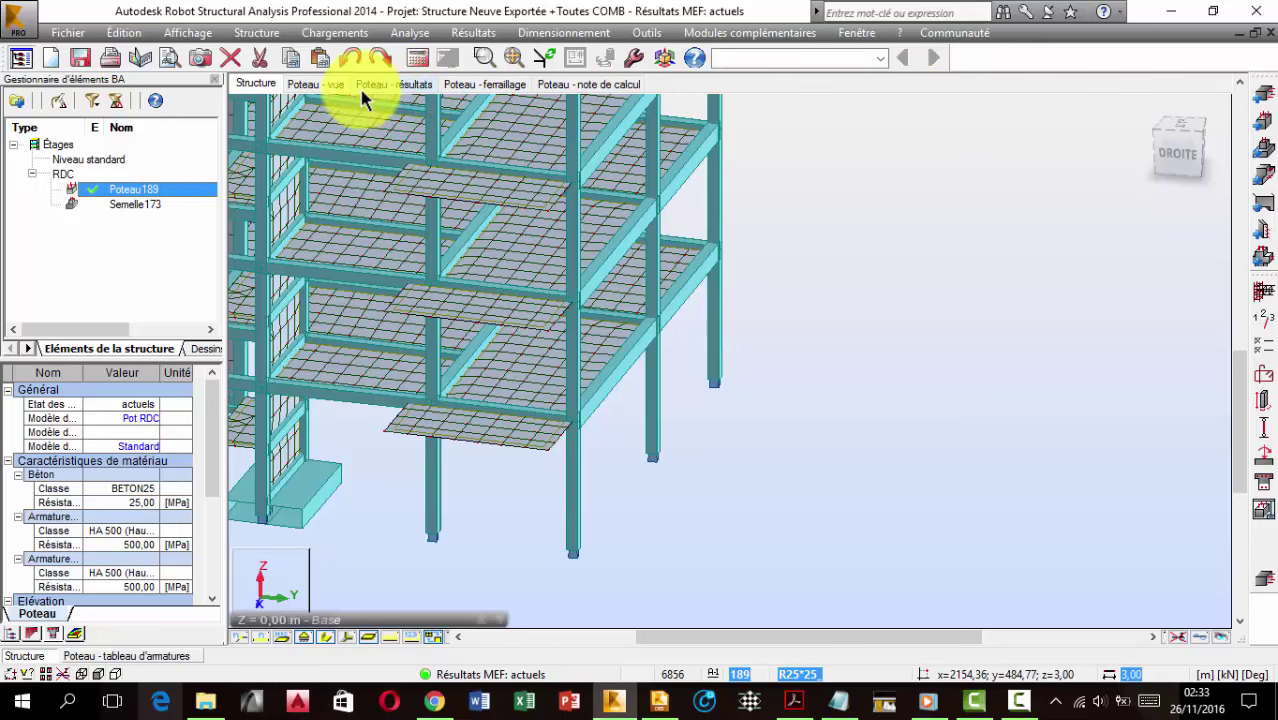
pyautogui.click(311, 83)
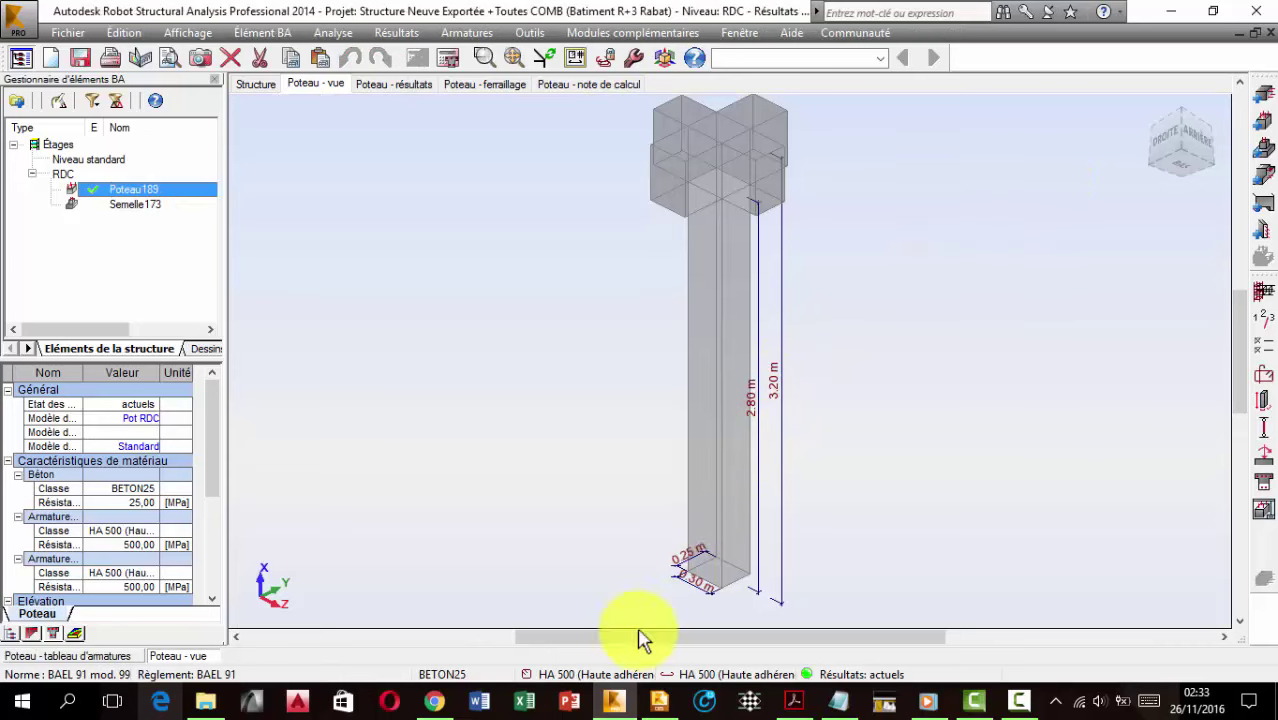
pyautogui.click(1146, 110)
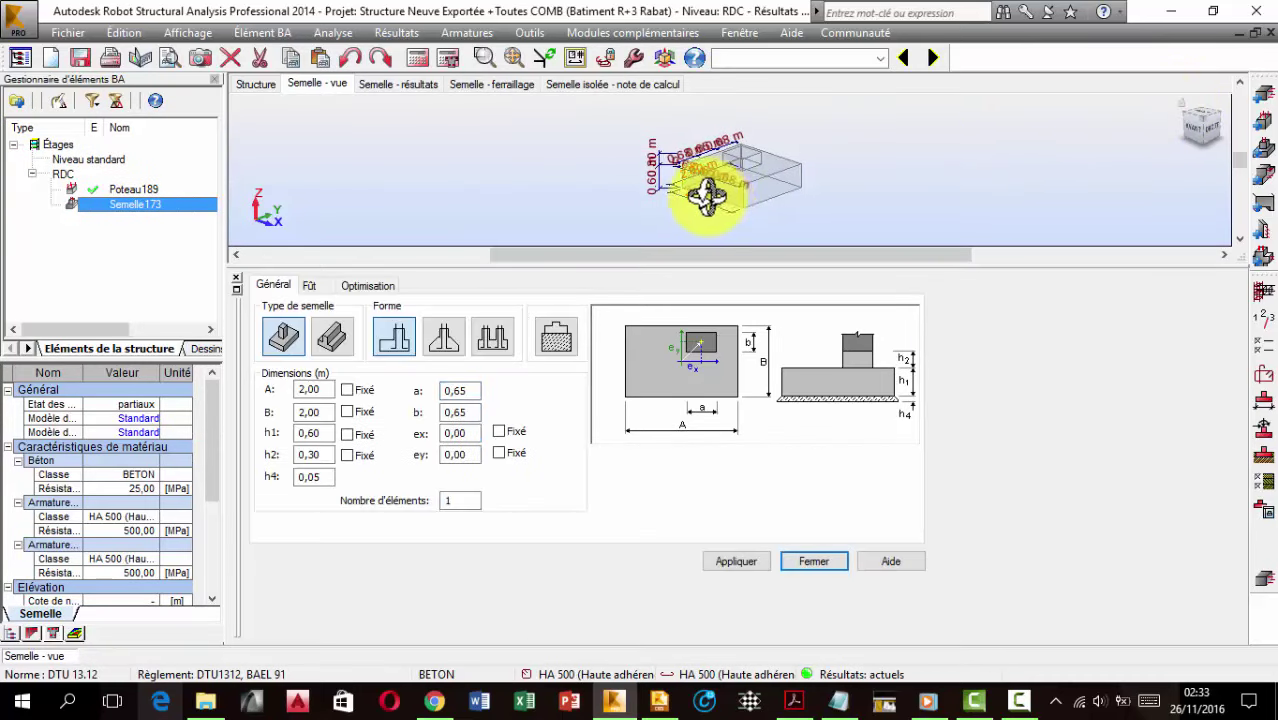
# Set the column dimensions on footing Semelle173 to a = 0.3 m and b = 0.25 m
pyautogui.moveTo(706, 196); pyautogui.dragTo(670, 205, button='middle')
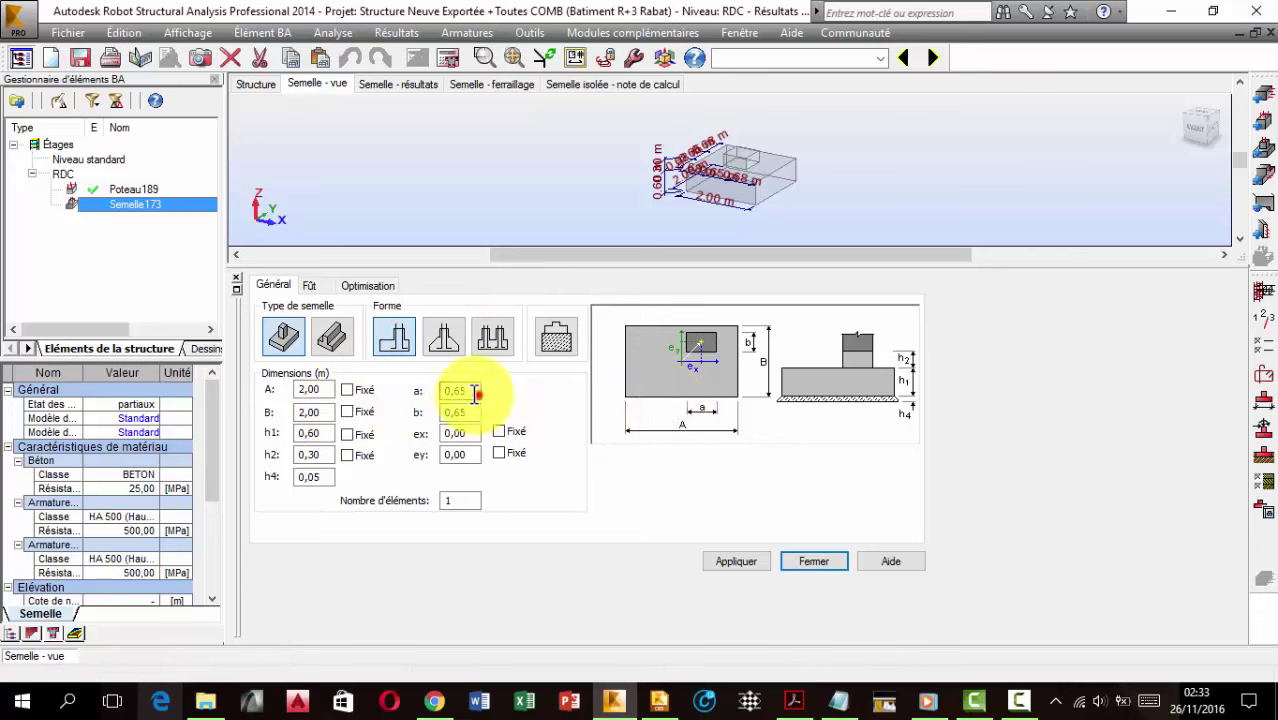
pyautogui.press('Tab')
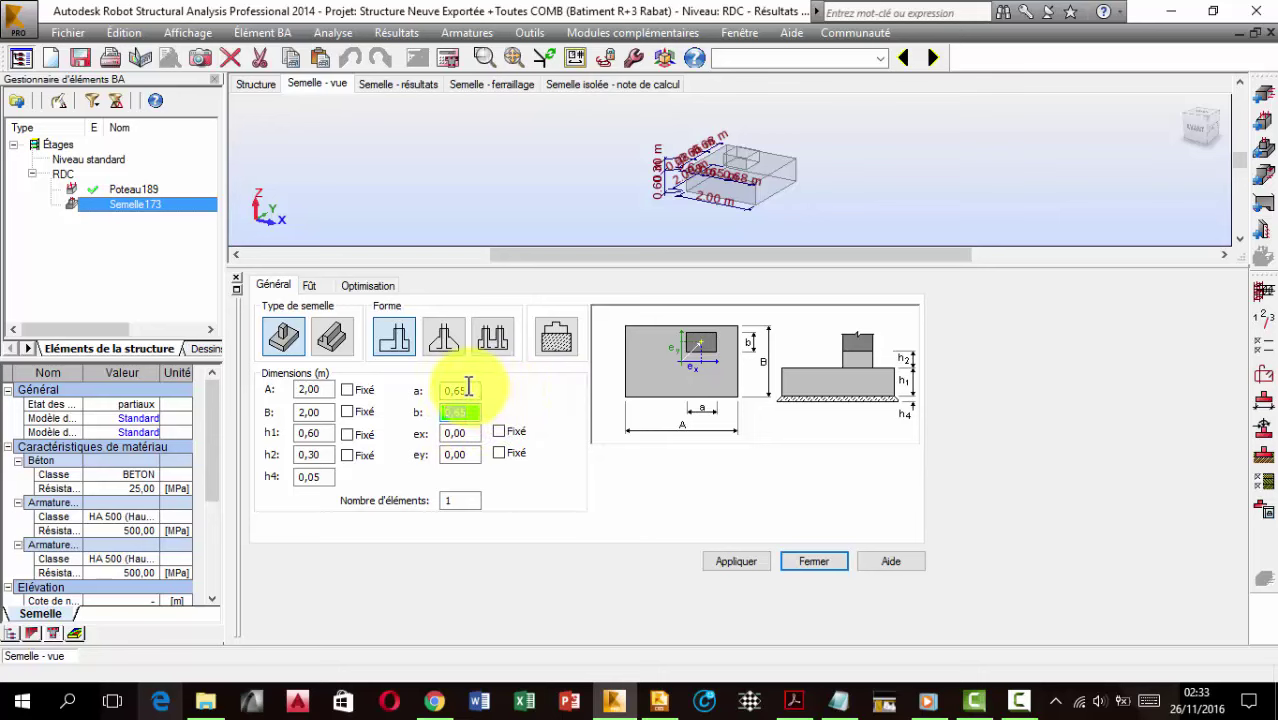
pyautogui.moveTo(473, 389); pyautogui.dragTo(426, 390)
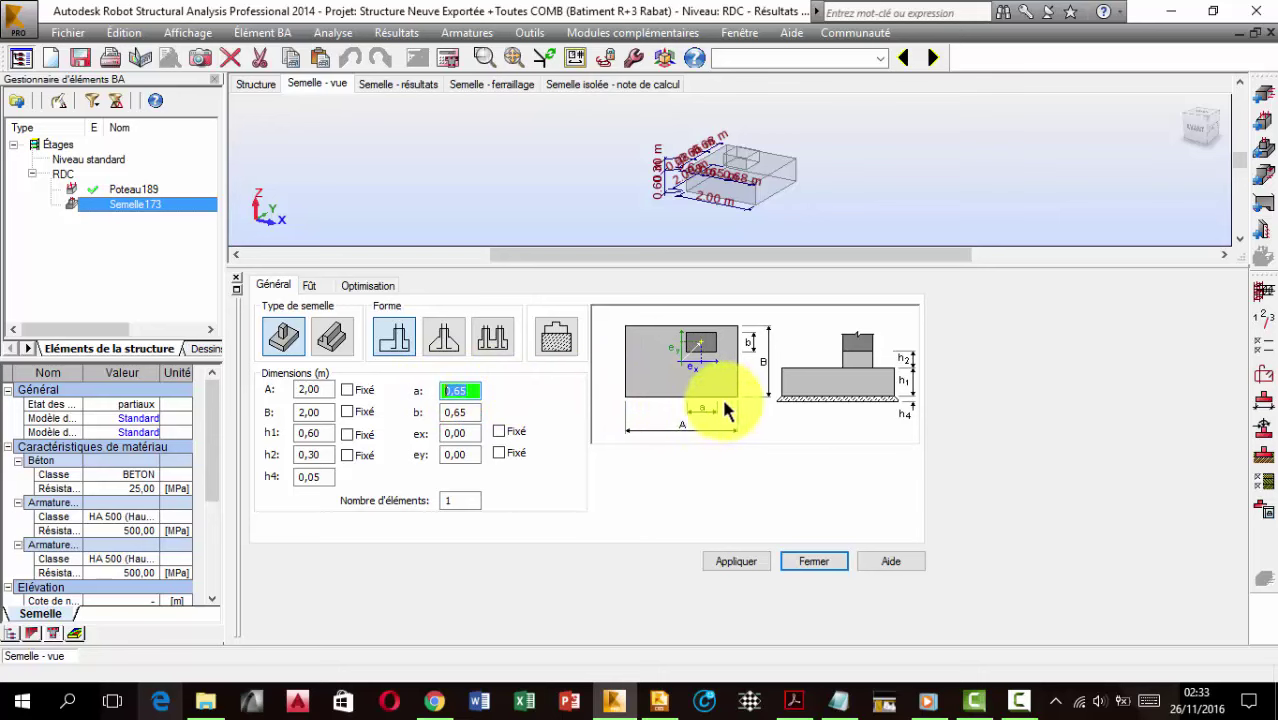
pyautogui.write('0')
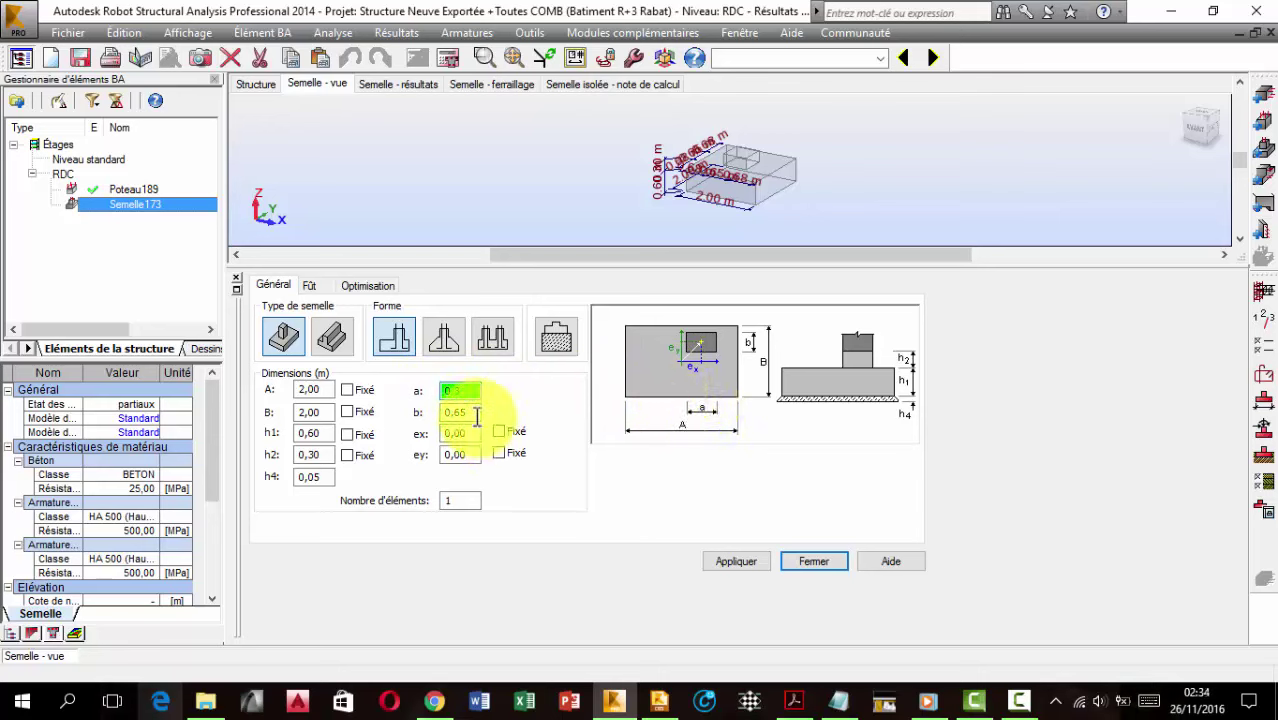
pyautogui.write('.3')
pyautogui.press('Tab')
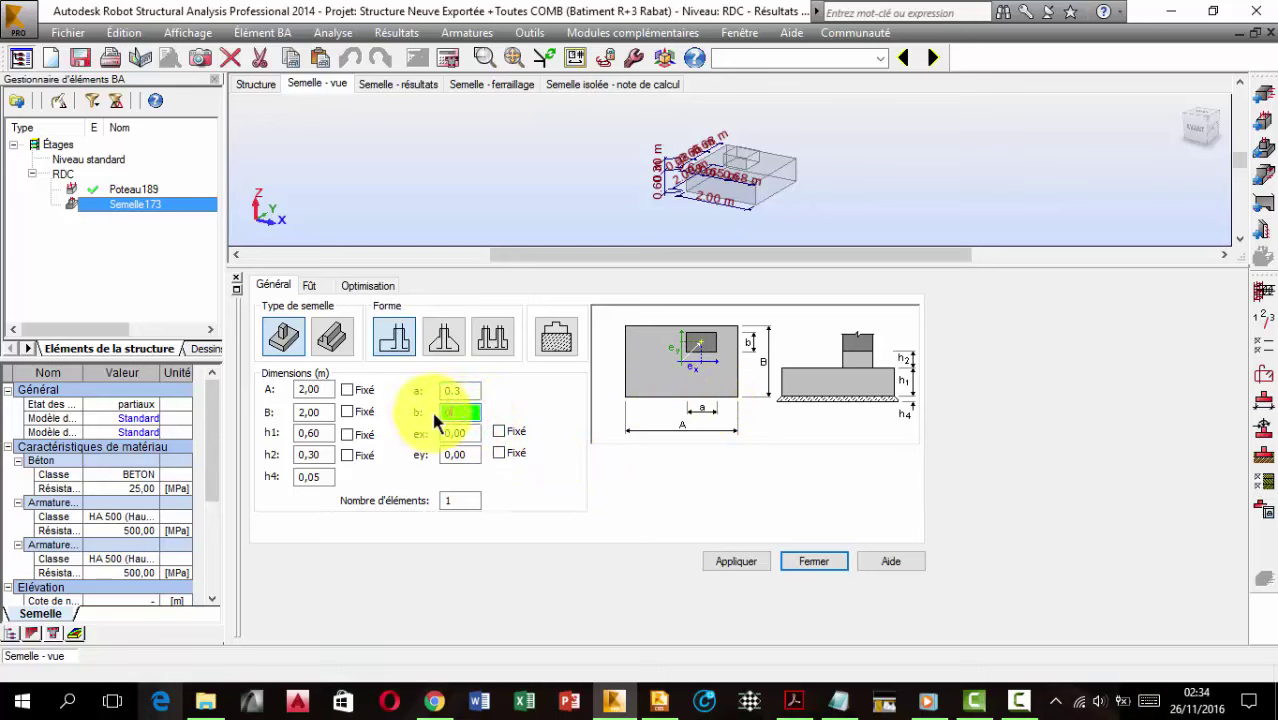
pyautogui.write('0.25')
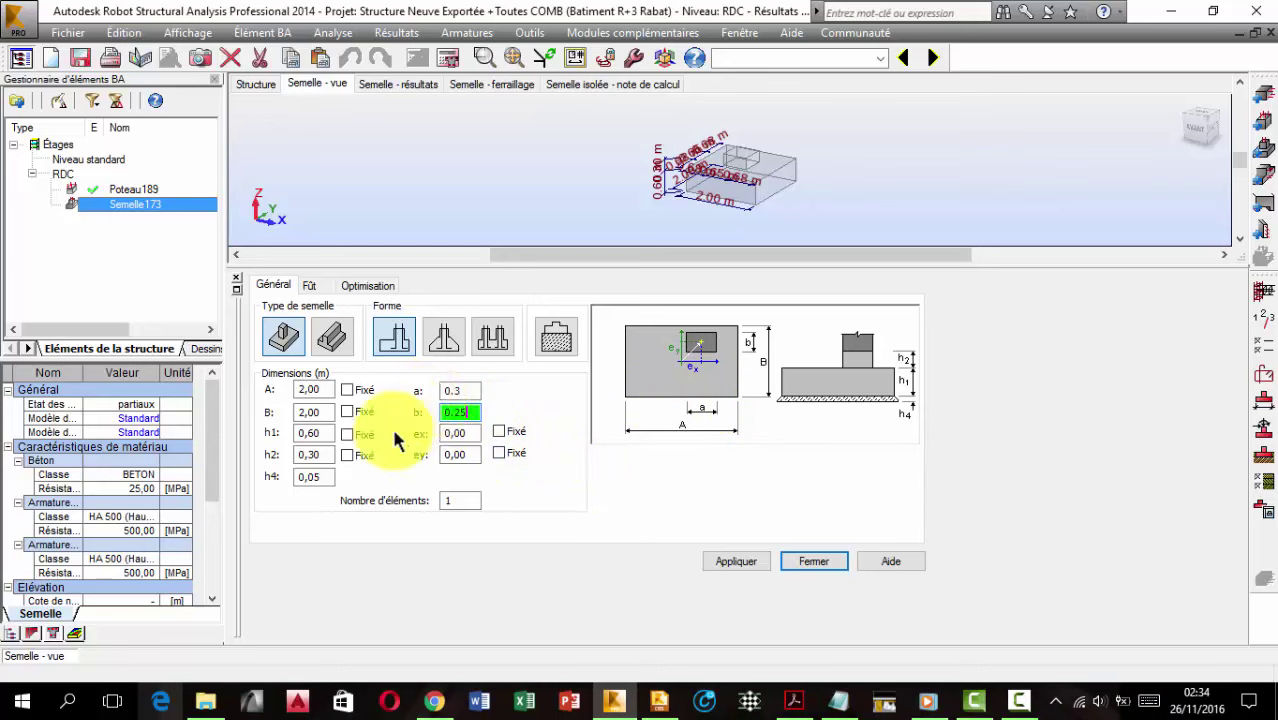
# Review the footing's h2, h1 and A dimensions and apply the footing geometry
pyautogui.click(325, 455)
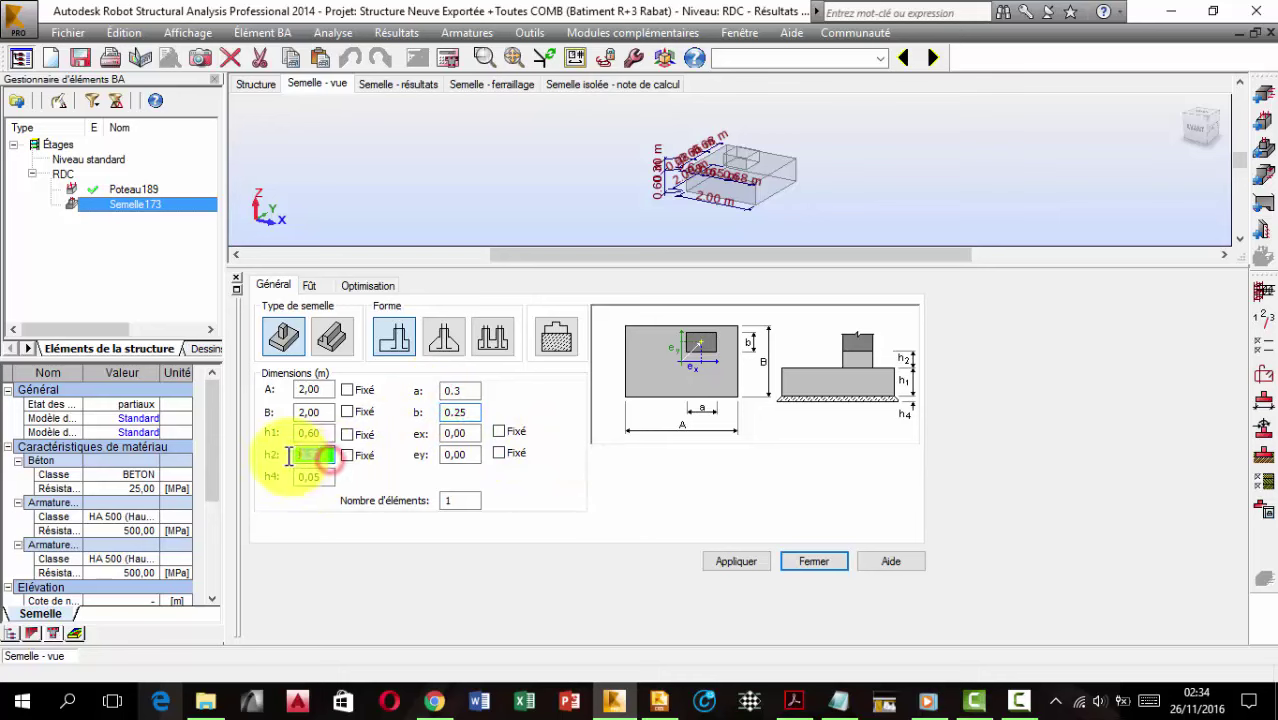
pyautogui.click(326, 432)
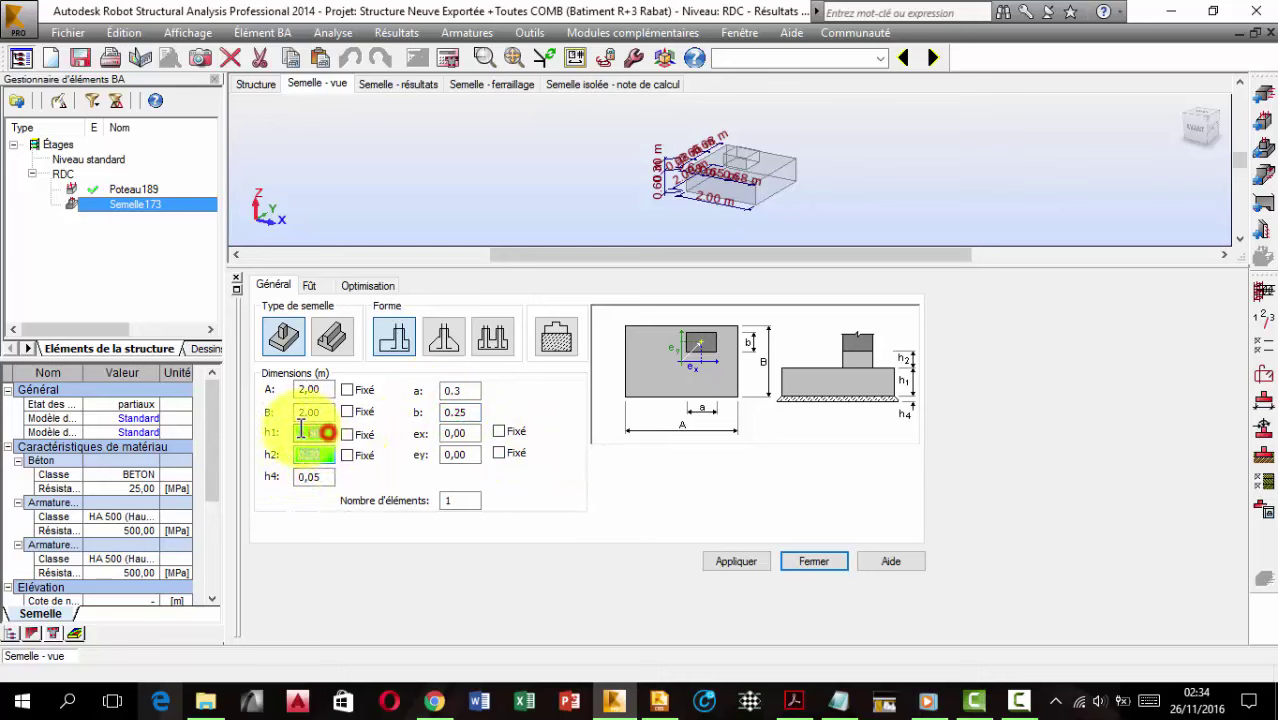
pyautogui.doubleClick(301, 431)
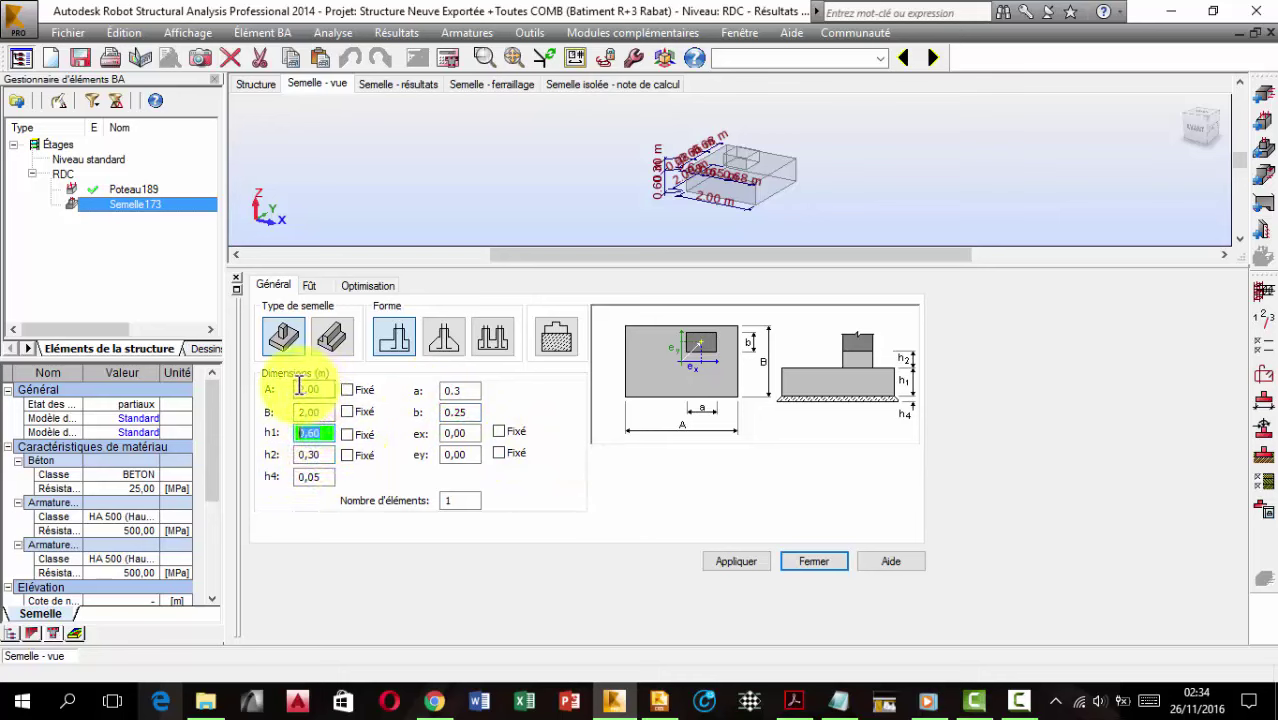
pyautogui.doubleClick(303, 389)
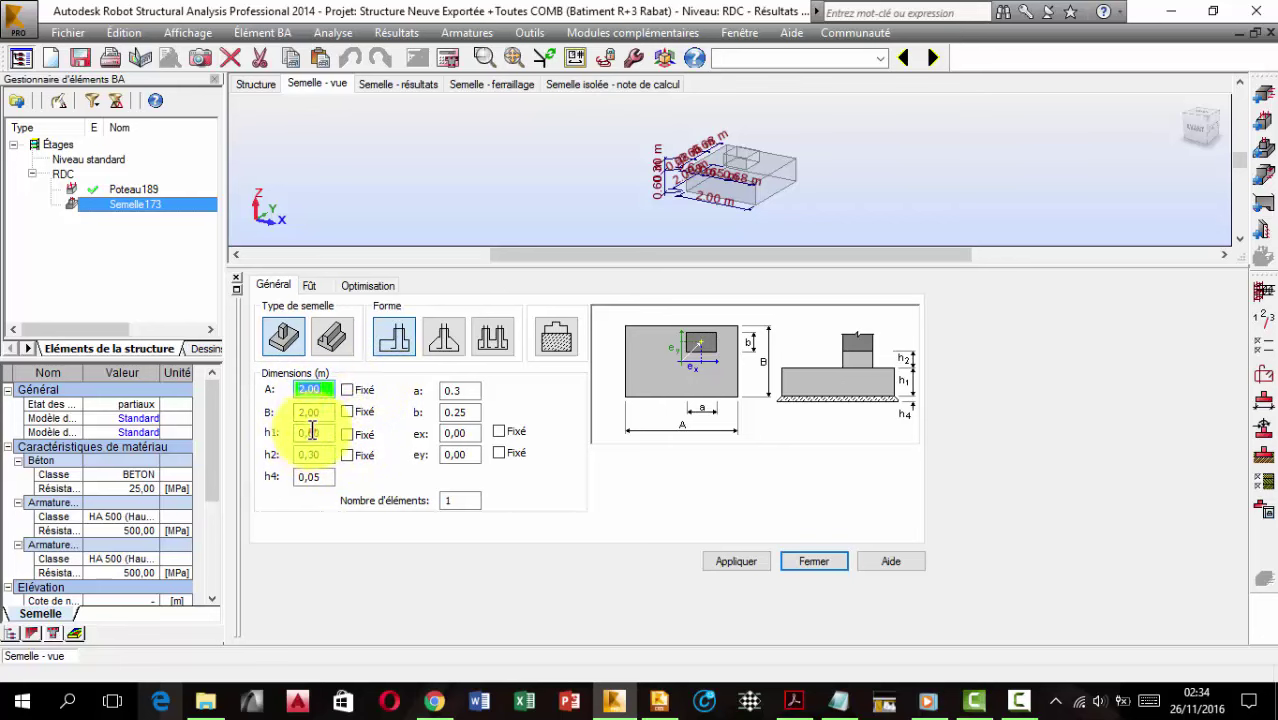
pyautogui.doubleClick(308, 431)
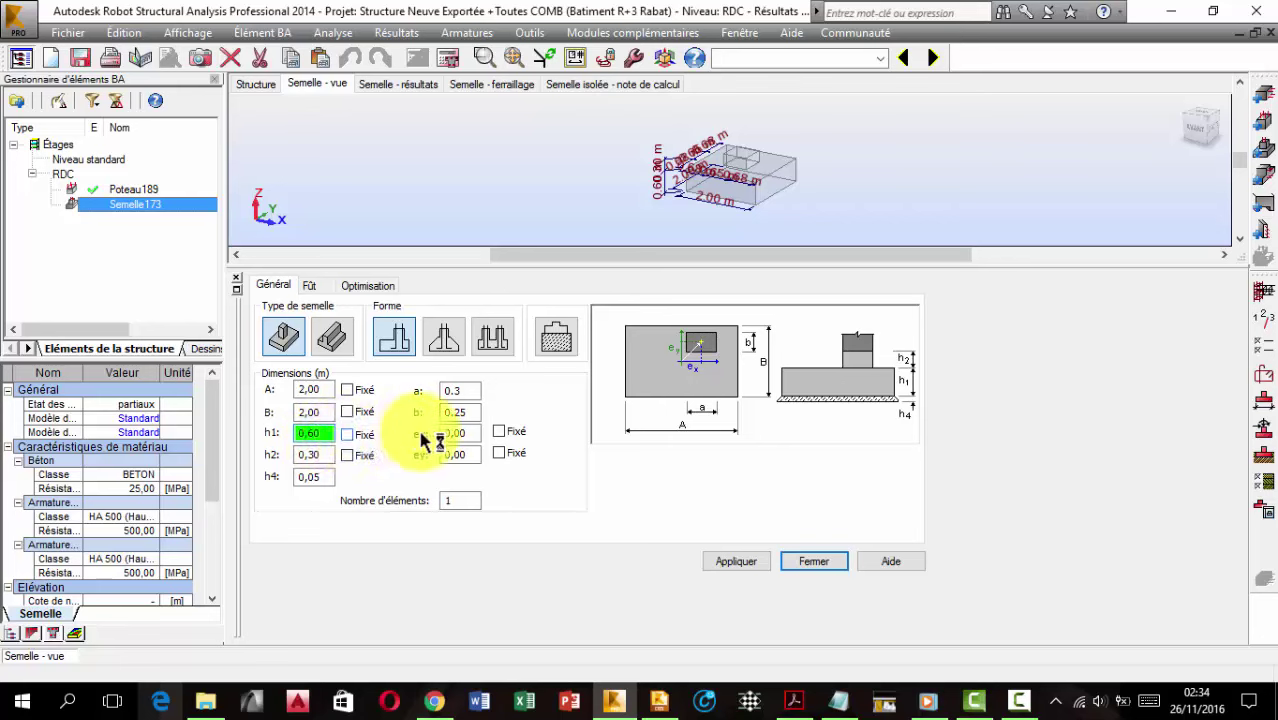
pyautogui.click(737, 566)
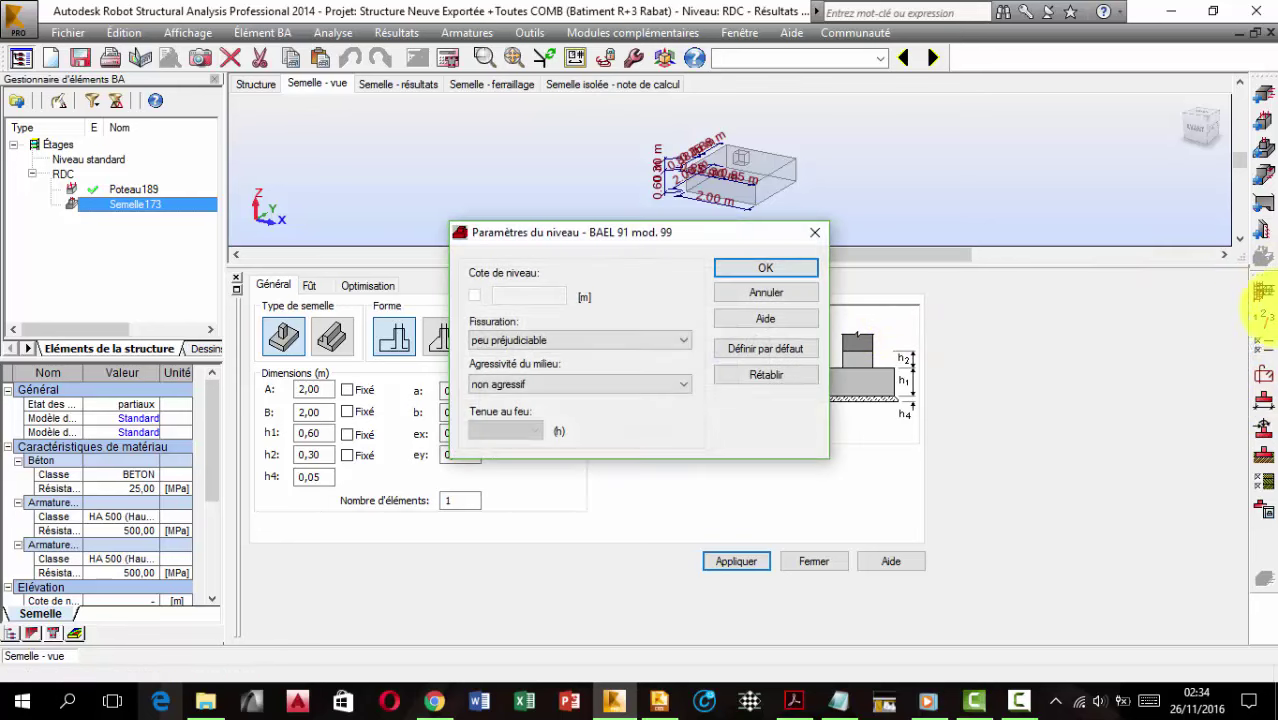
# Review the cracking and environment options in the level parameters, and accept them with peu préjudiciable and non agressif
pyautogui.moveTo(683, 248); pyautogui.dragTo(641, 270)
pyautogui.click(560, 366)
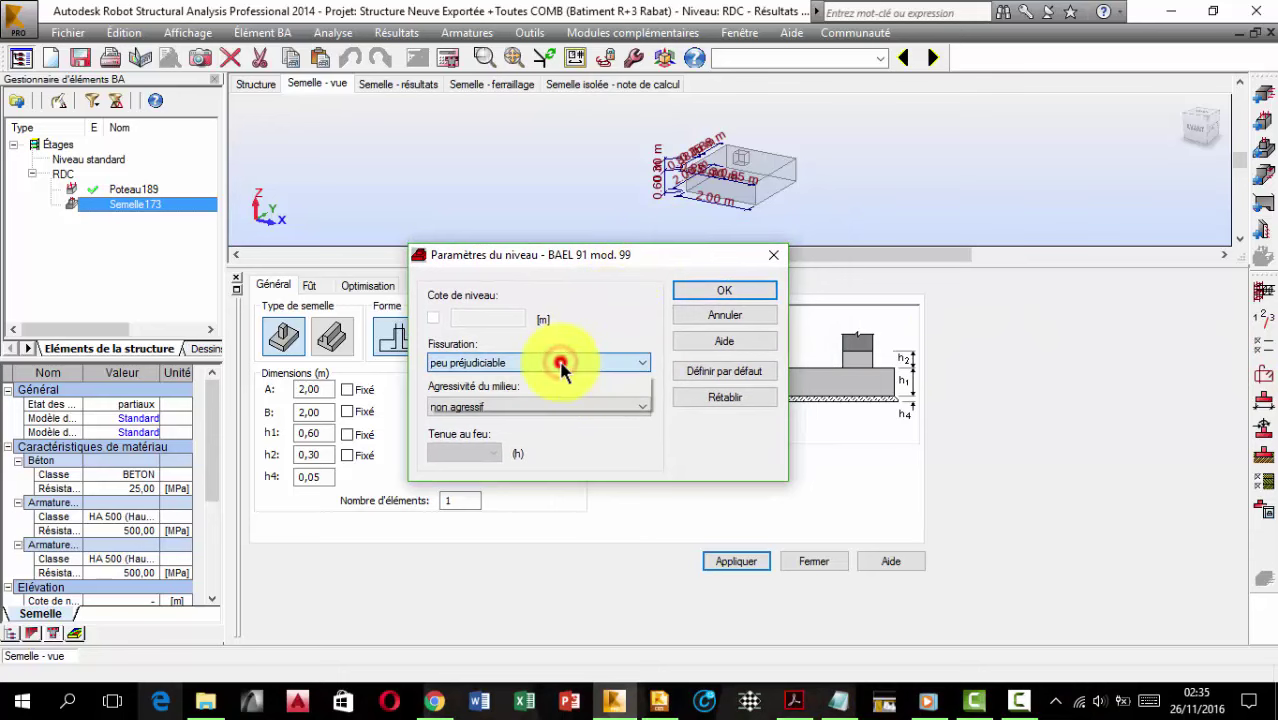
pyautogui.click(535, 407)
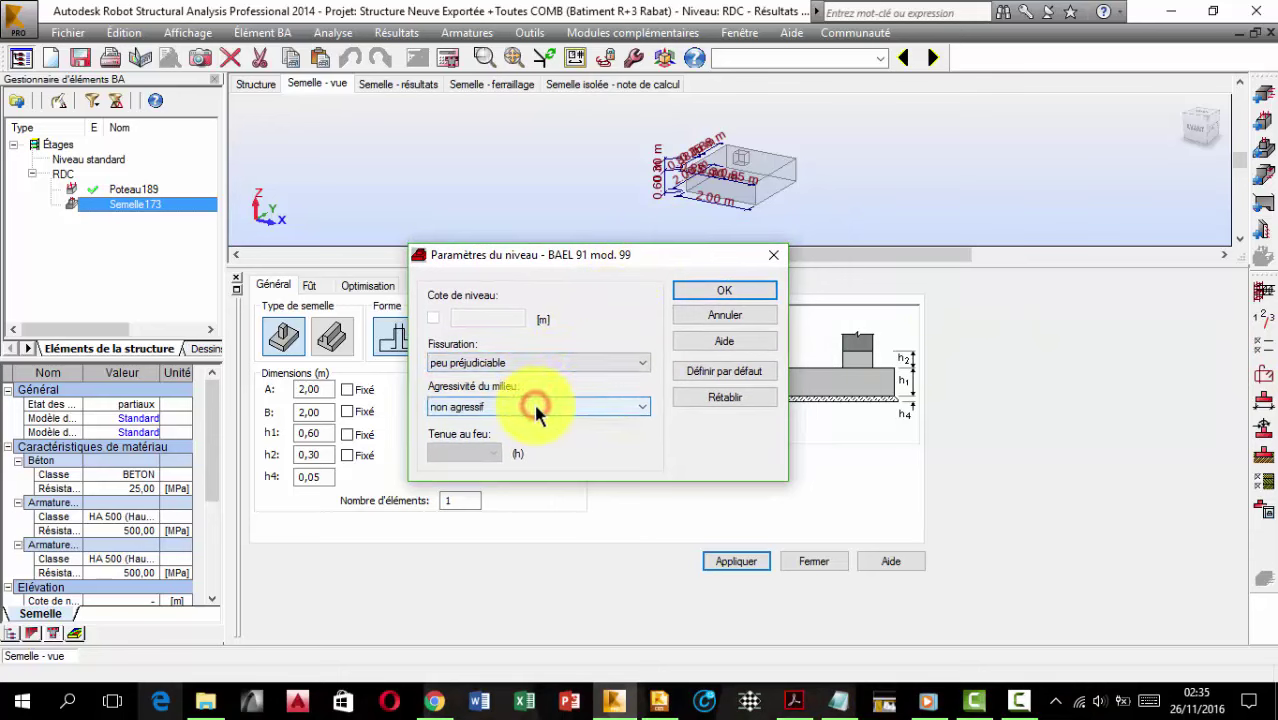
pyautogui.click(534, 407)
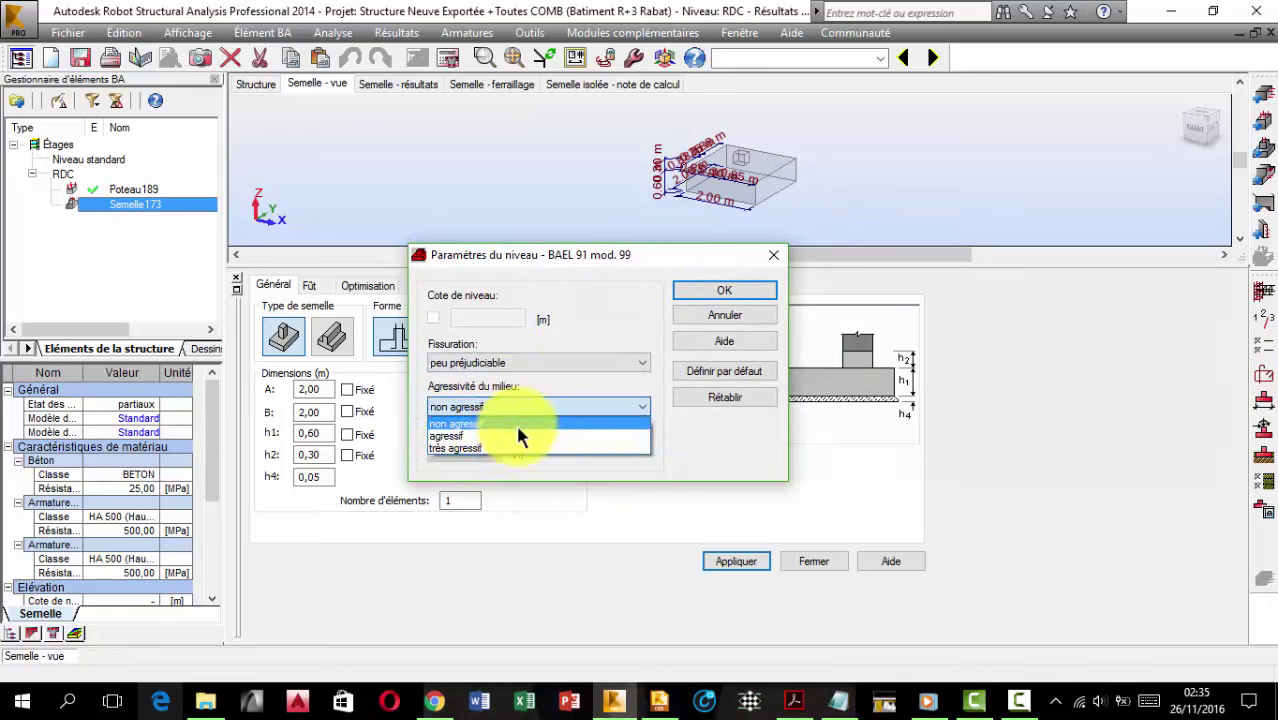
pyautogui.click(570, 295)
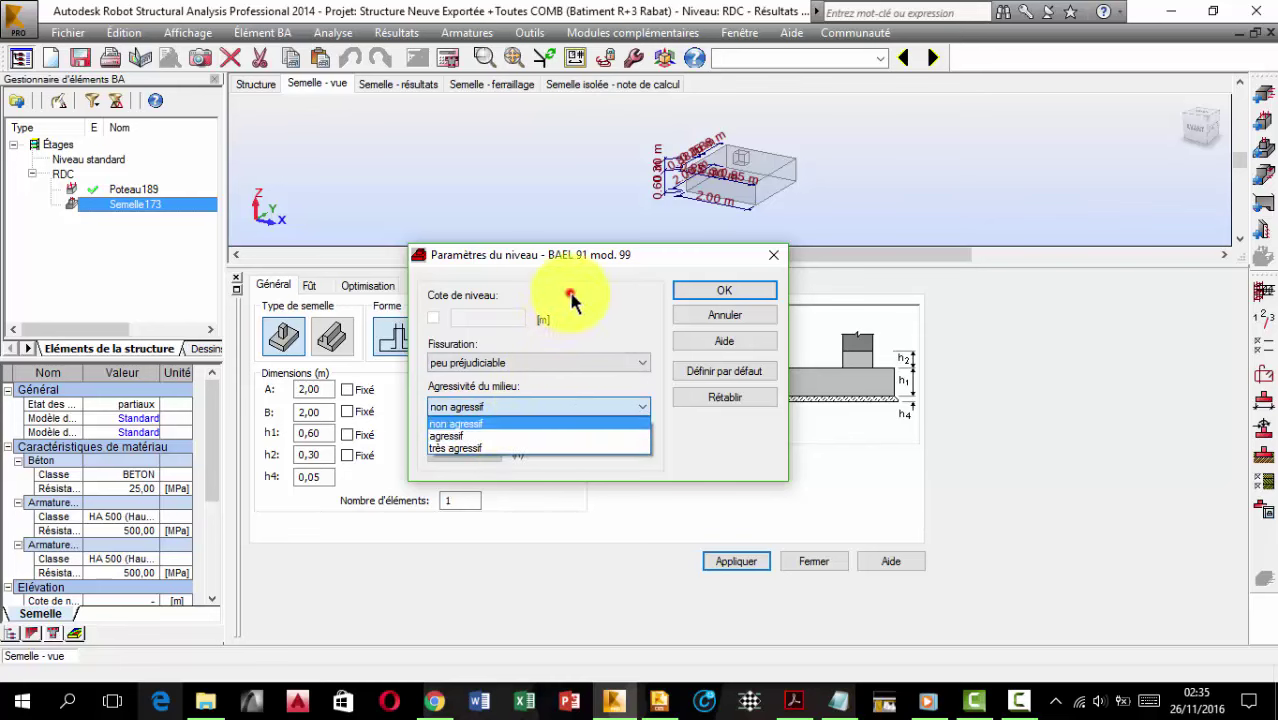
pyautogui.click(722, 290)
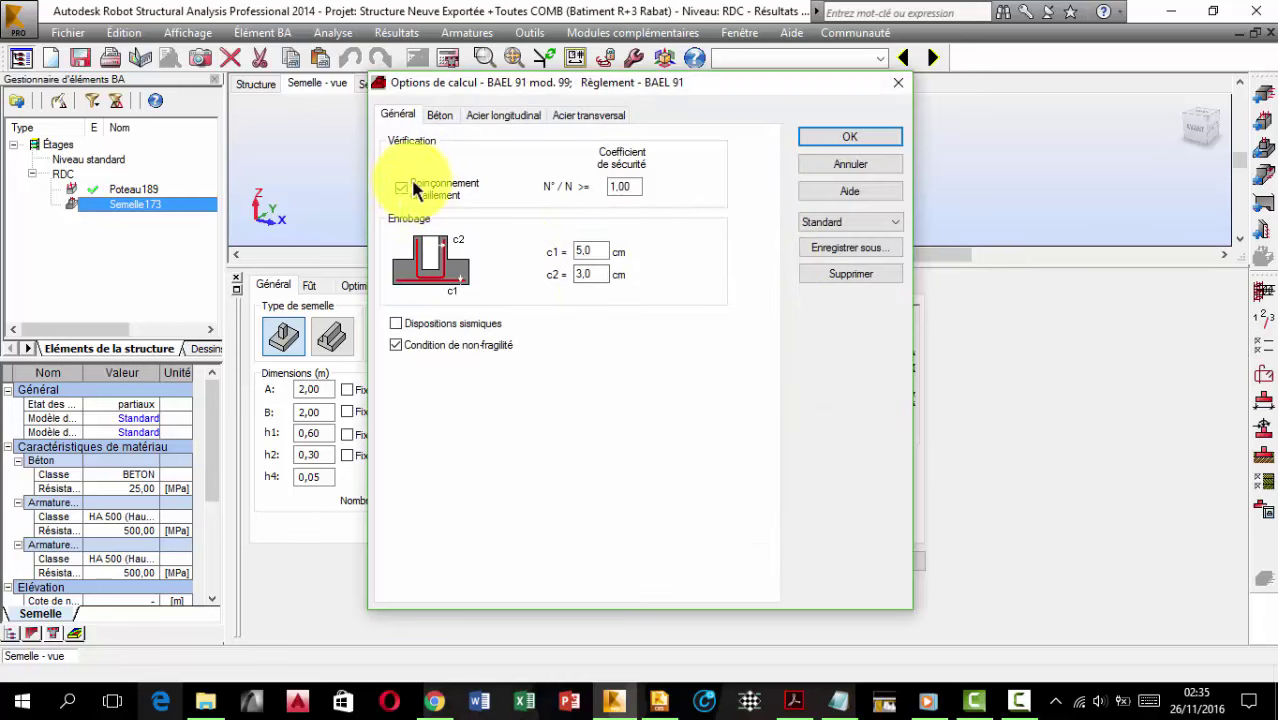
# Set the safety coefficient for punching and shear verification to 1.1 and enable the seismic provisions (Dispositions sismiques) in the calculation options
pyautogui.doubleClick(621, 184)
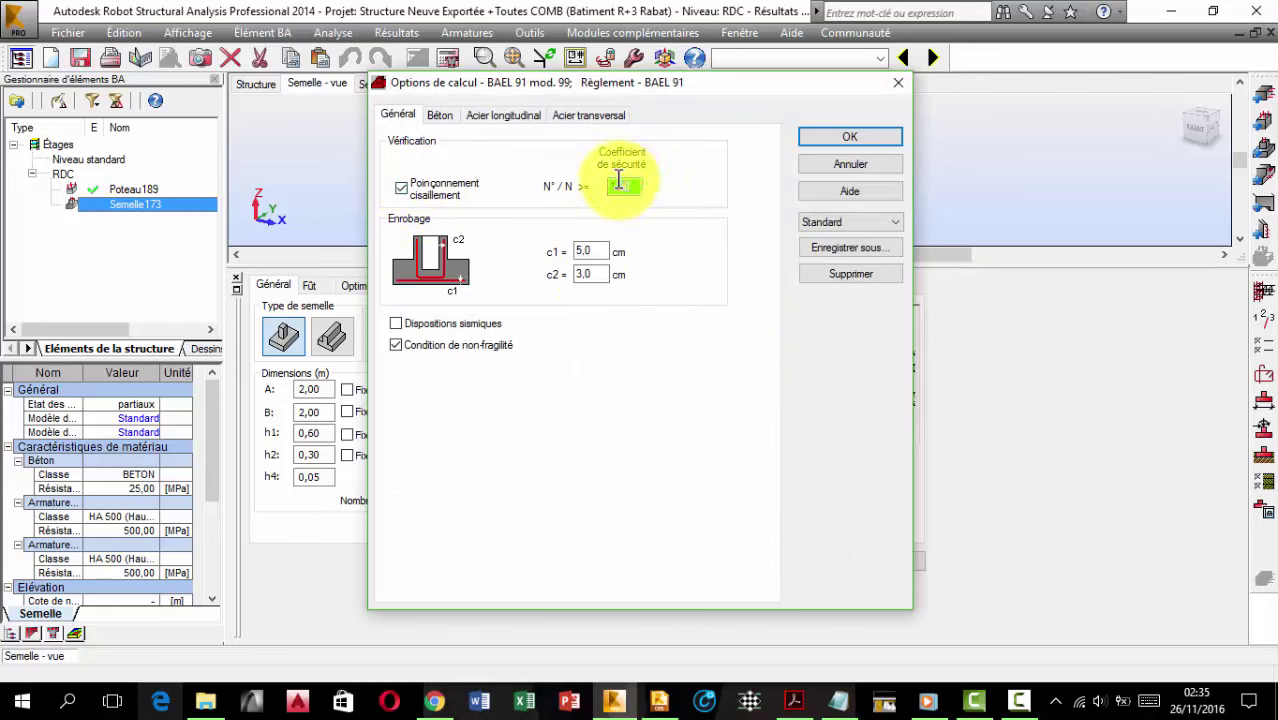
pyautogui.write('1.1')
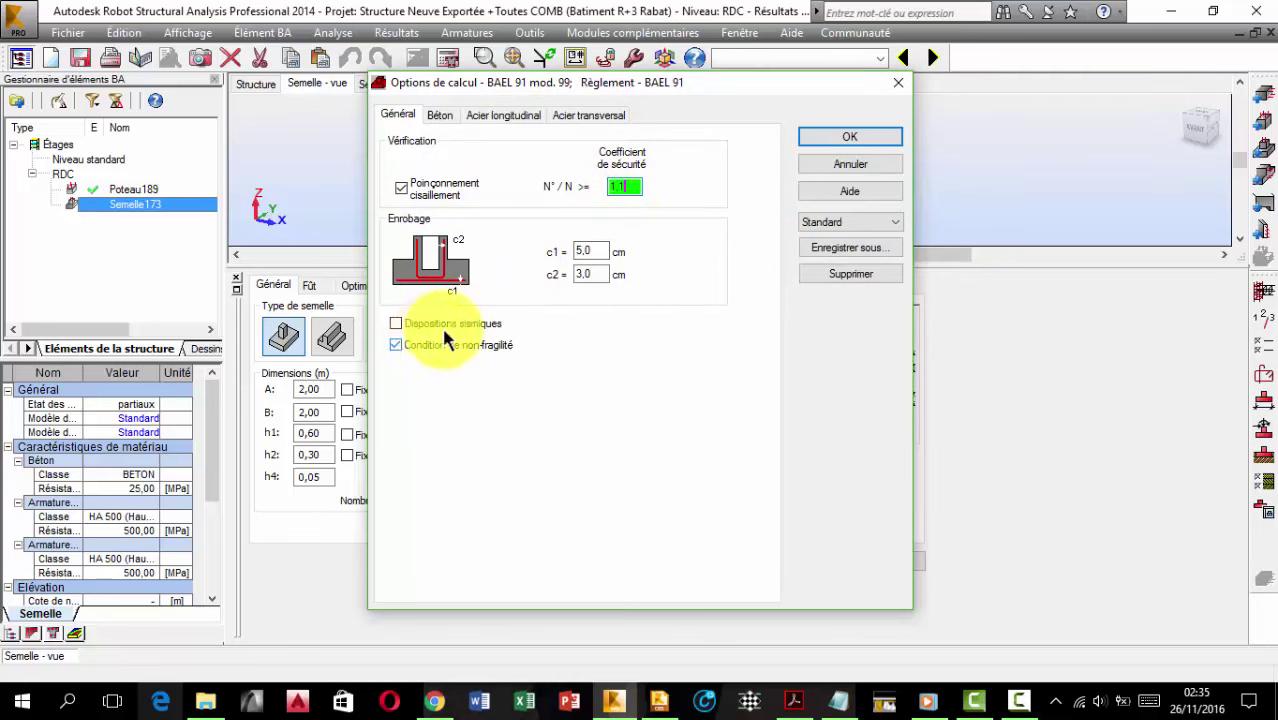
pyautogui.click(396, 324)
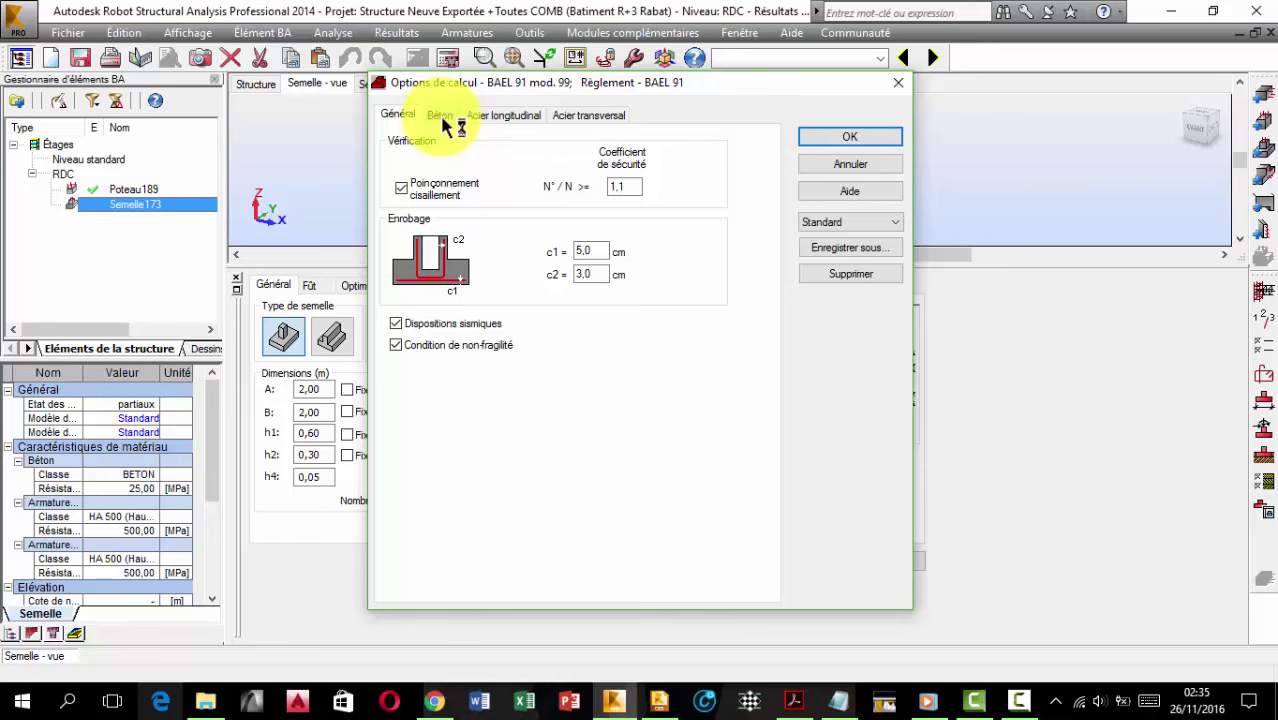
# Check the concrete options and exclude the 40, 32 and 25 mm bars from the longitudinal steel
pyautogui.click(441, 117)
pyautogui.click(441, 113)
pyautogui.click(505, 116)
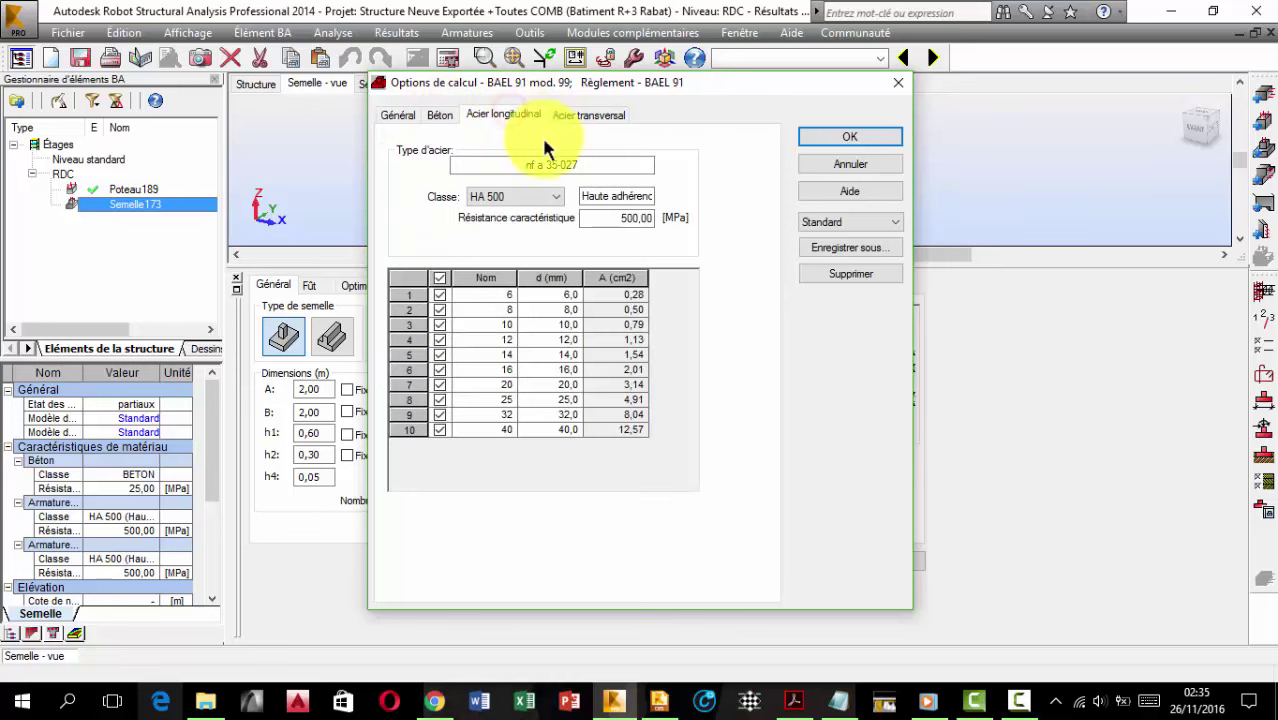
pyautogui.click(440, 429)
pyautogui.click(440, 414)
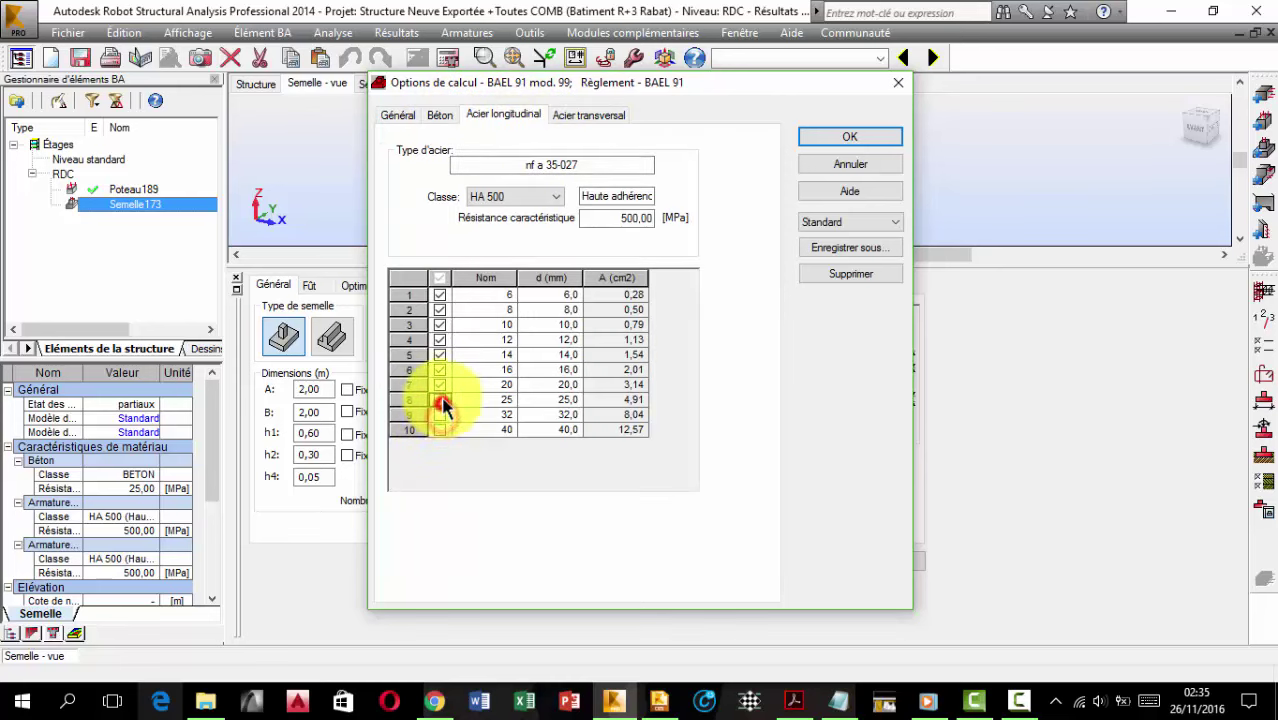
pyautogui.click(440, 399)
# Review the transverse steel, save the calculation options under the name Sem RDC and accept them
pyautogui.click(562, 122)
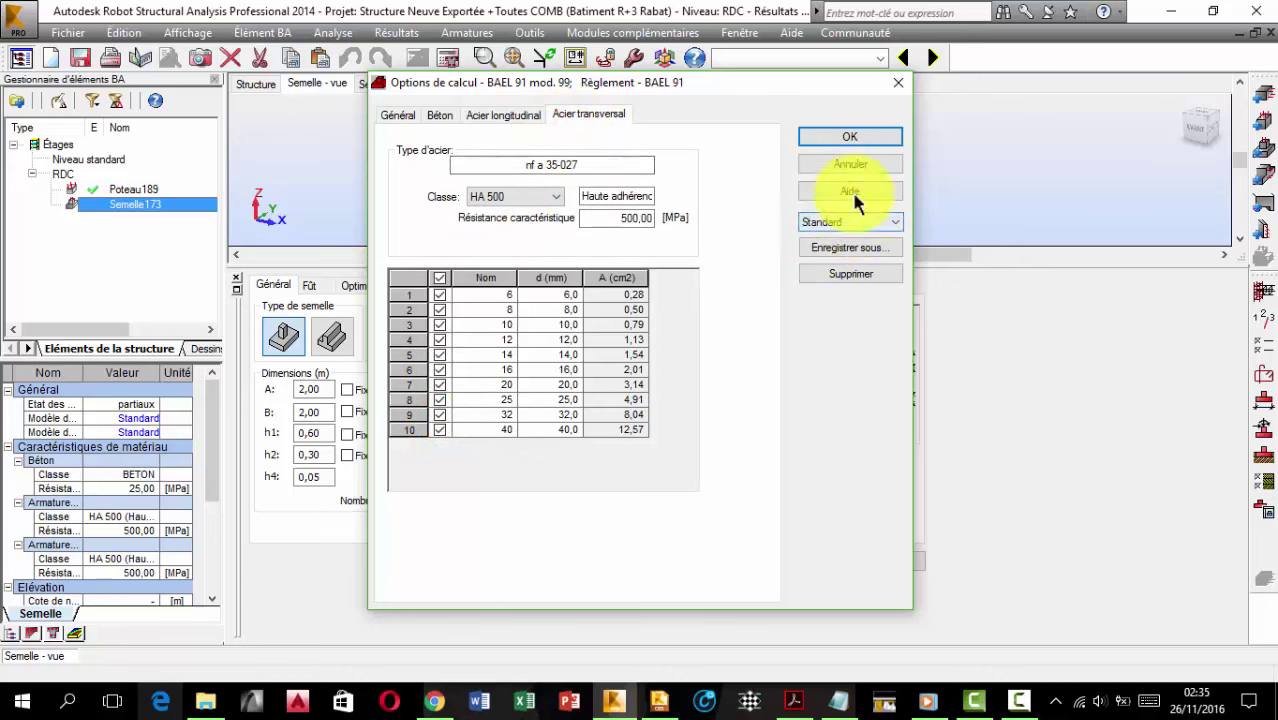
pyautogui.click(853, 248)
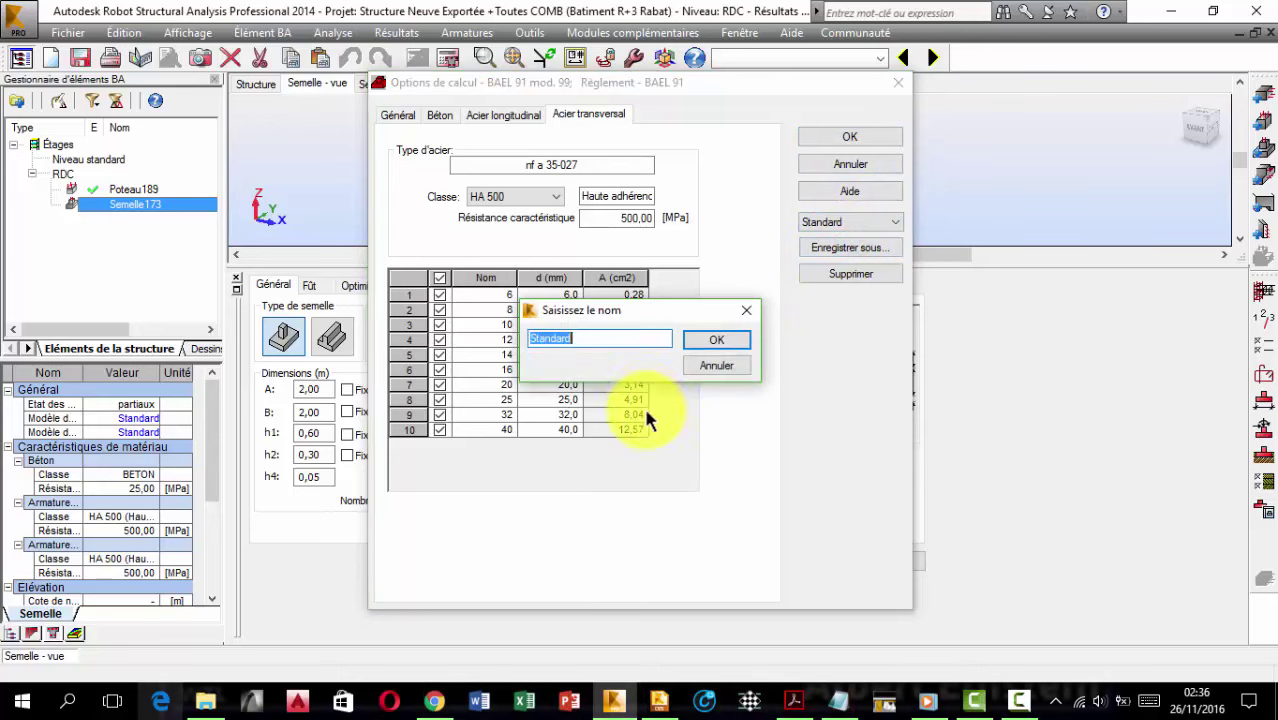
pyautogui.write('Sem RDC')
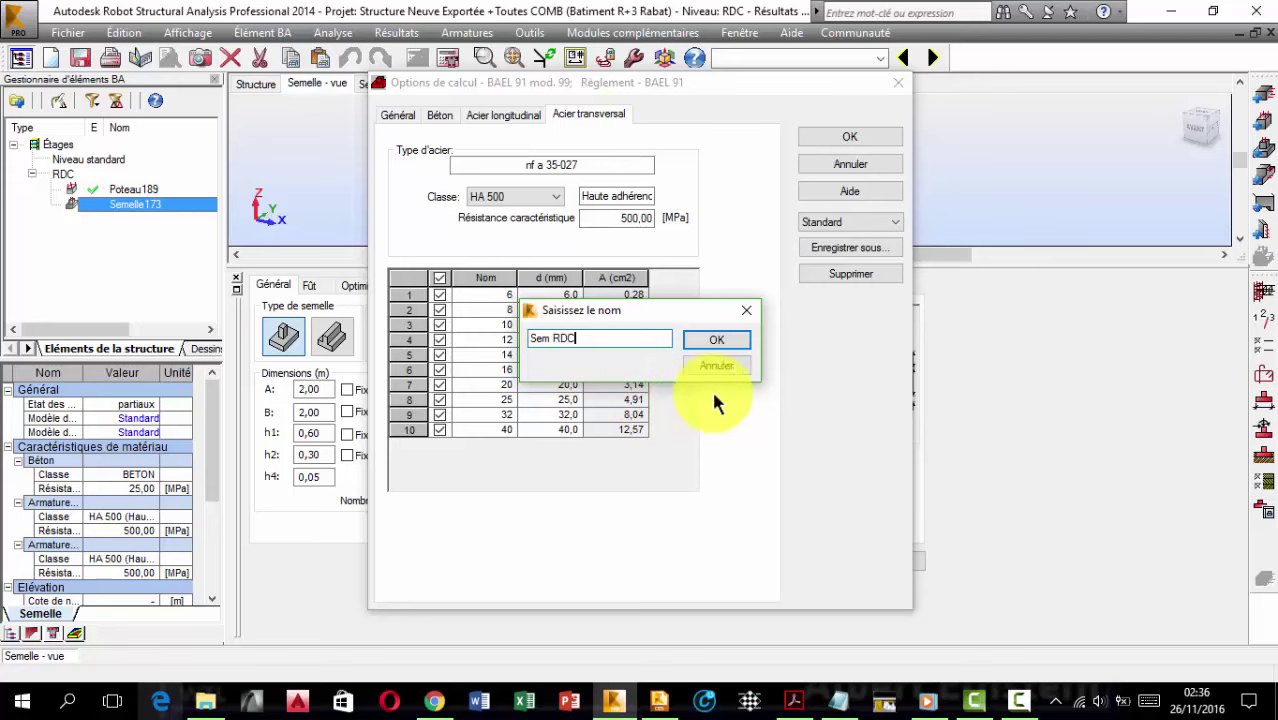
pyautogui.click(722, 342)
pyautogui.click(832, 142)
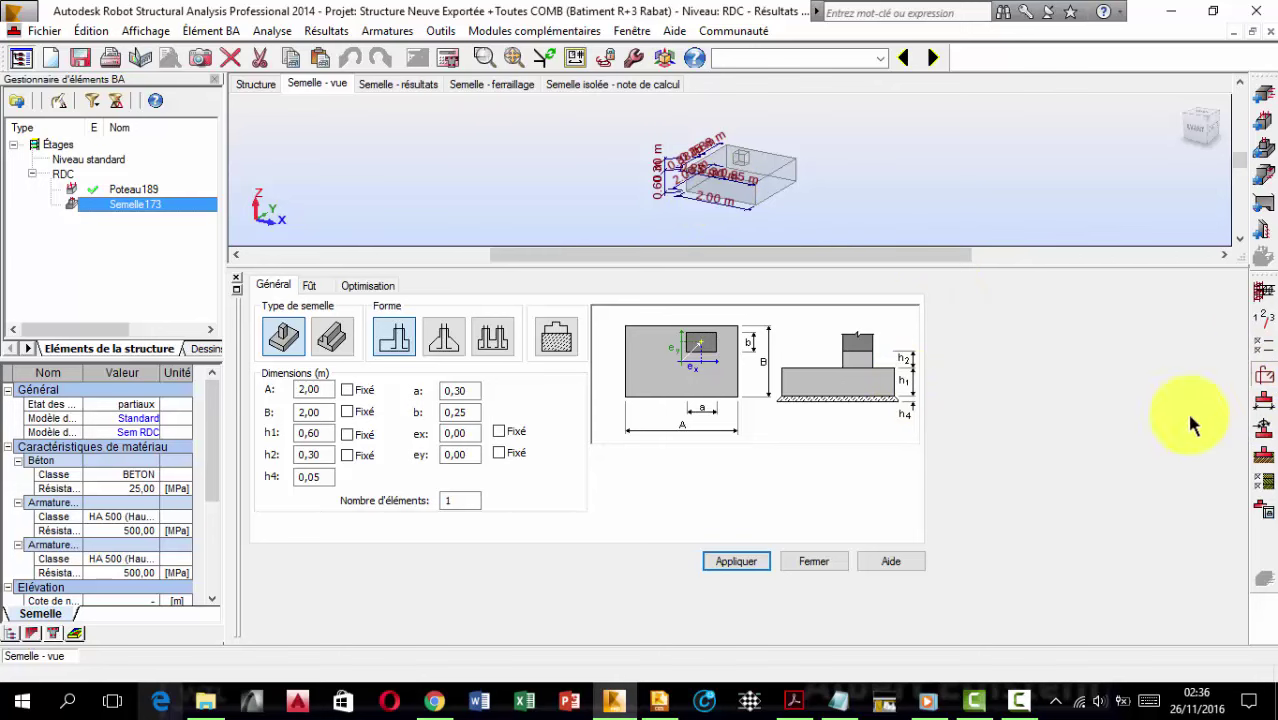
# In the reinforcement pattern, choose the first pedestal and footing reinforcement modes, set the dowel connection with the column to Oui, and accept
pyautogui.click(1262, 400)
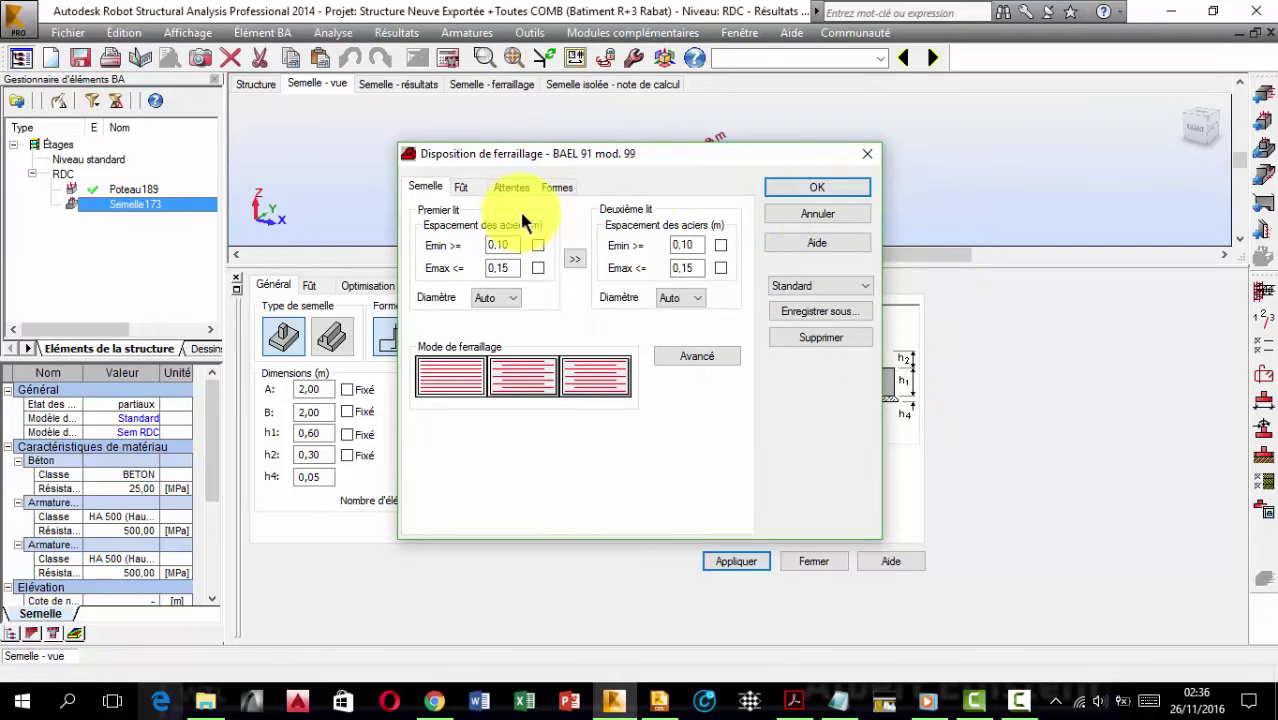
pyautogui.click(461, 188)
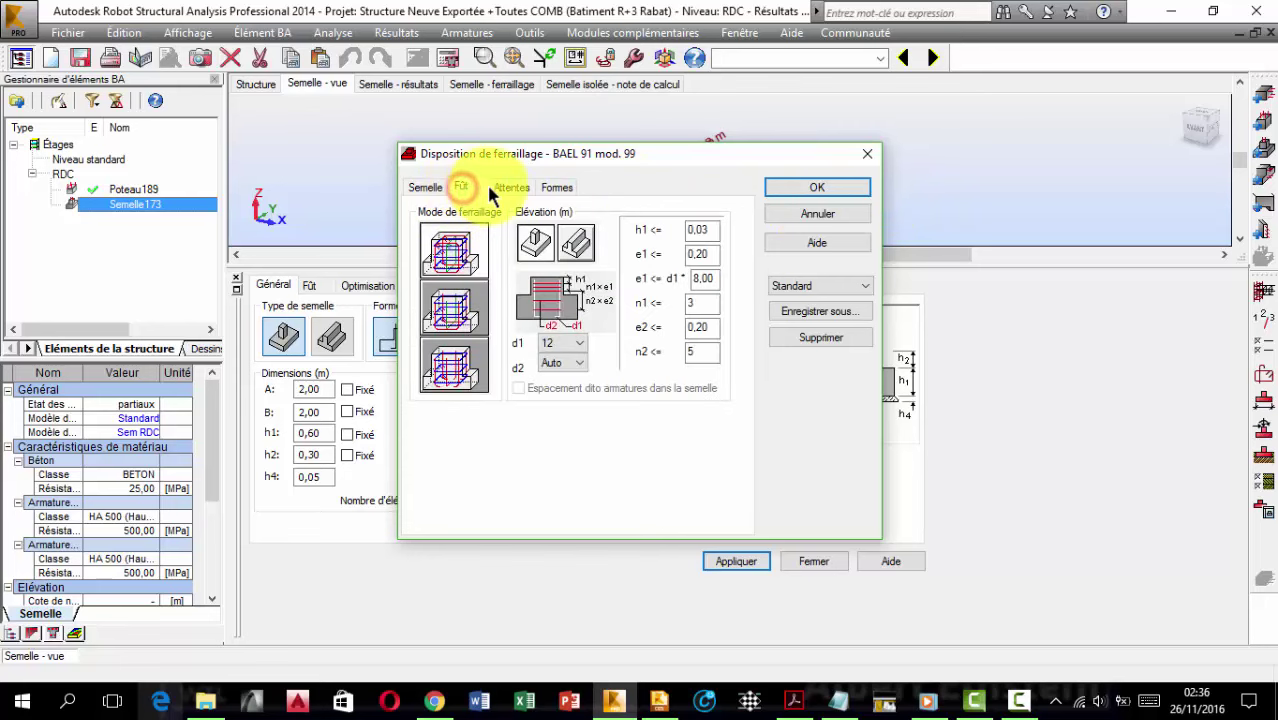
pyautogui.click(465, 258)
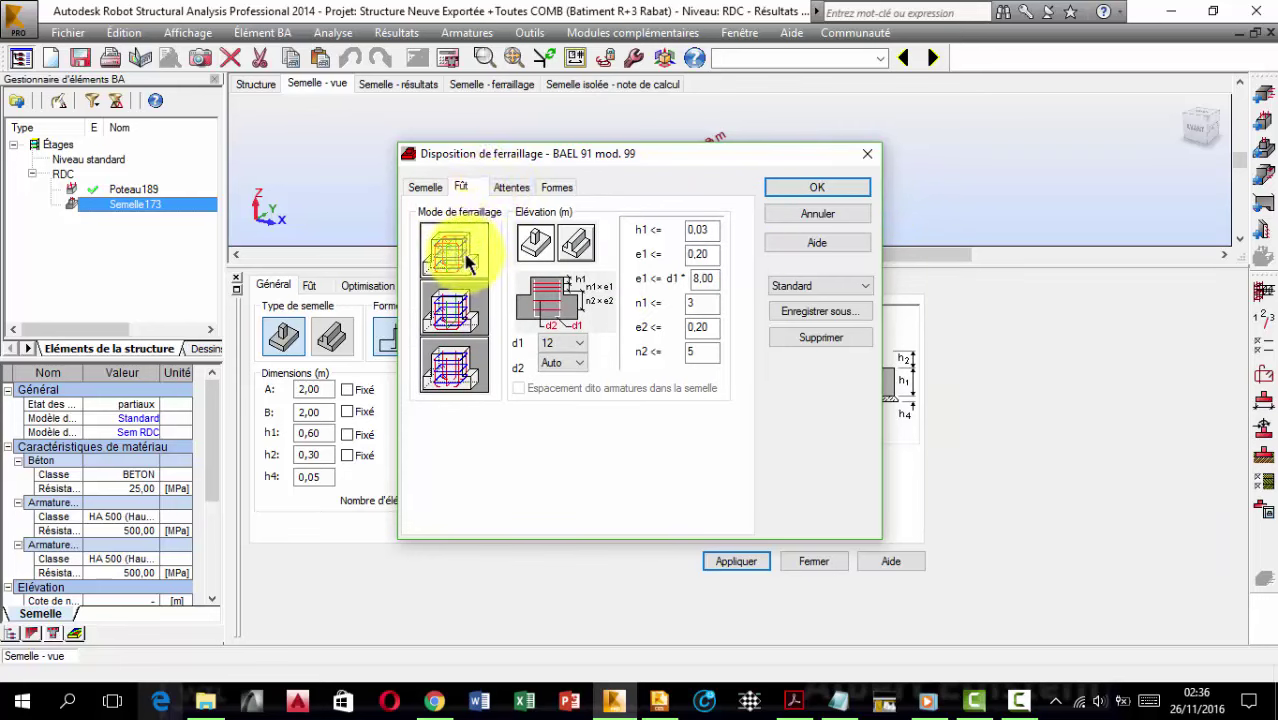
pyautogui.click(508, 192)
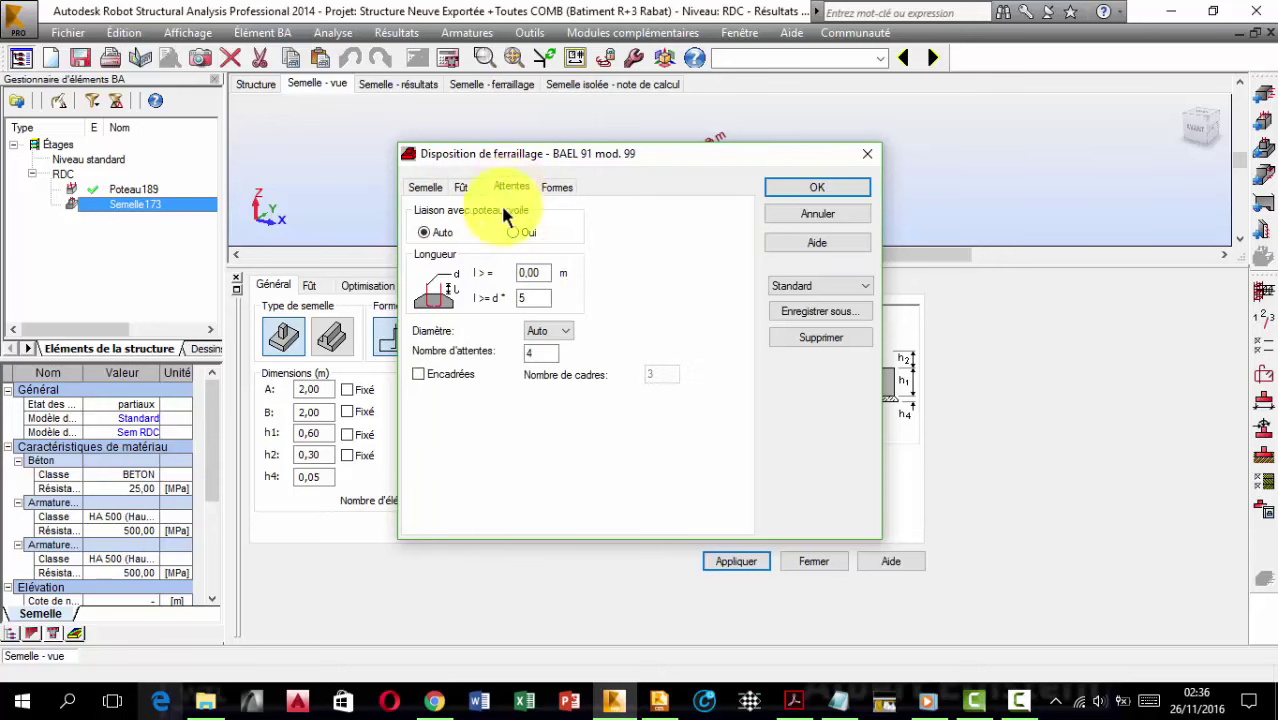
pyautogui.click(515, 232)
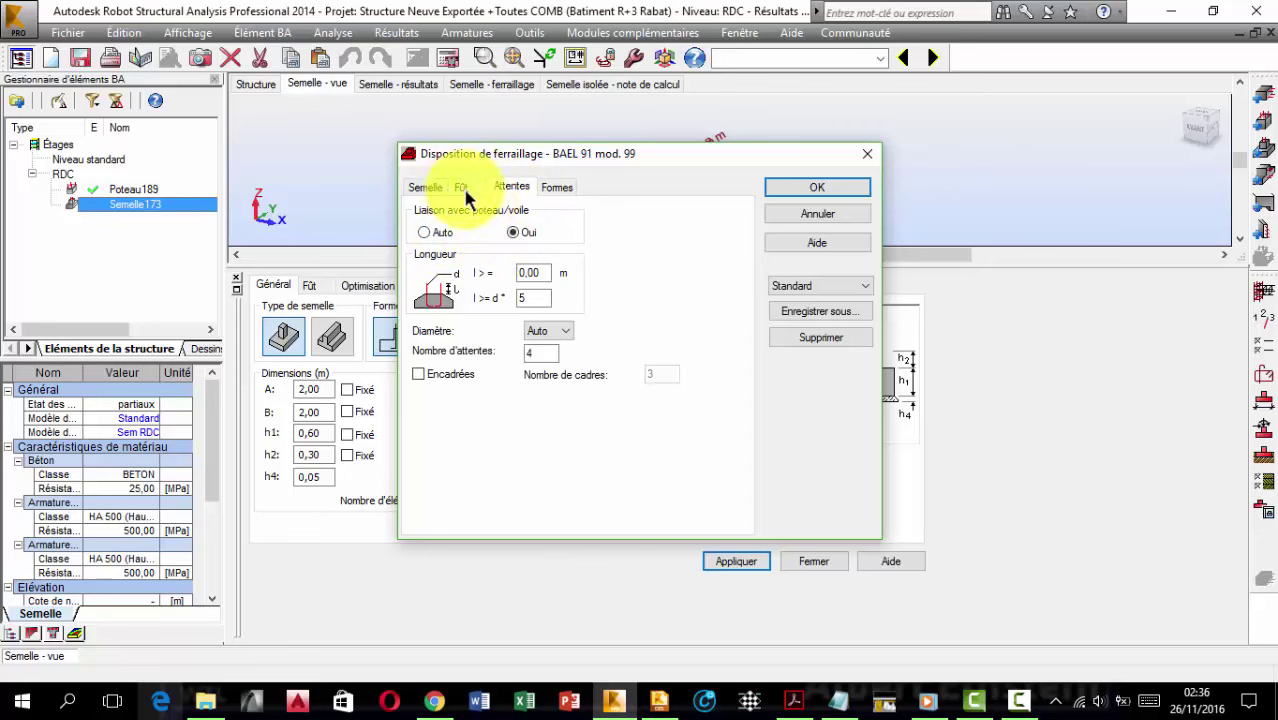
pyautogui.click(432, 187)
pyautogui.click(434, 380)
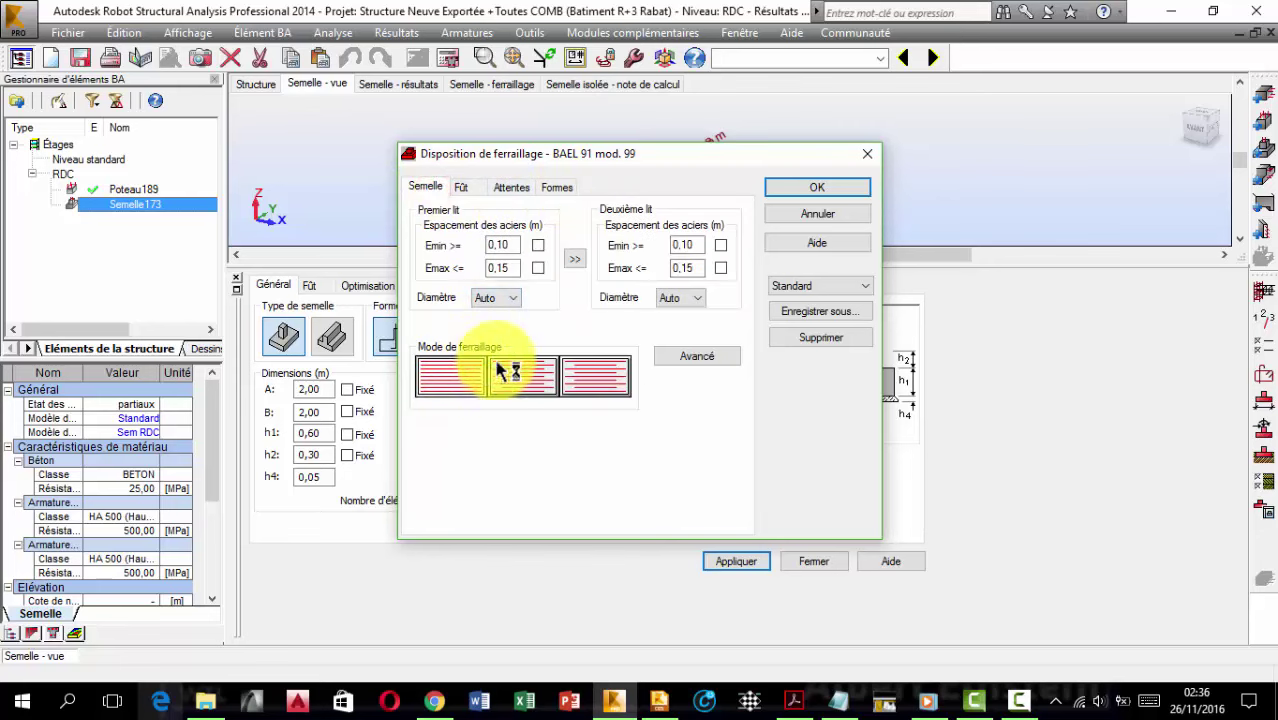
pyautogui.click(815, 192)
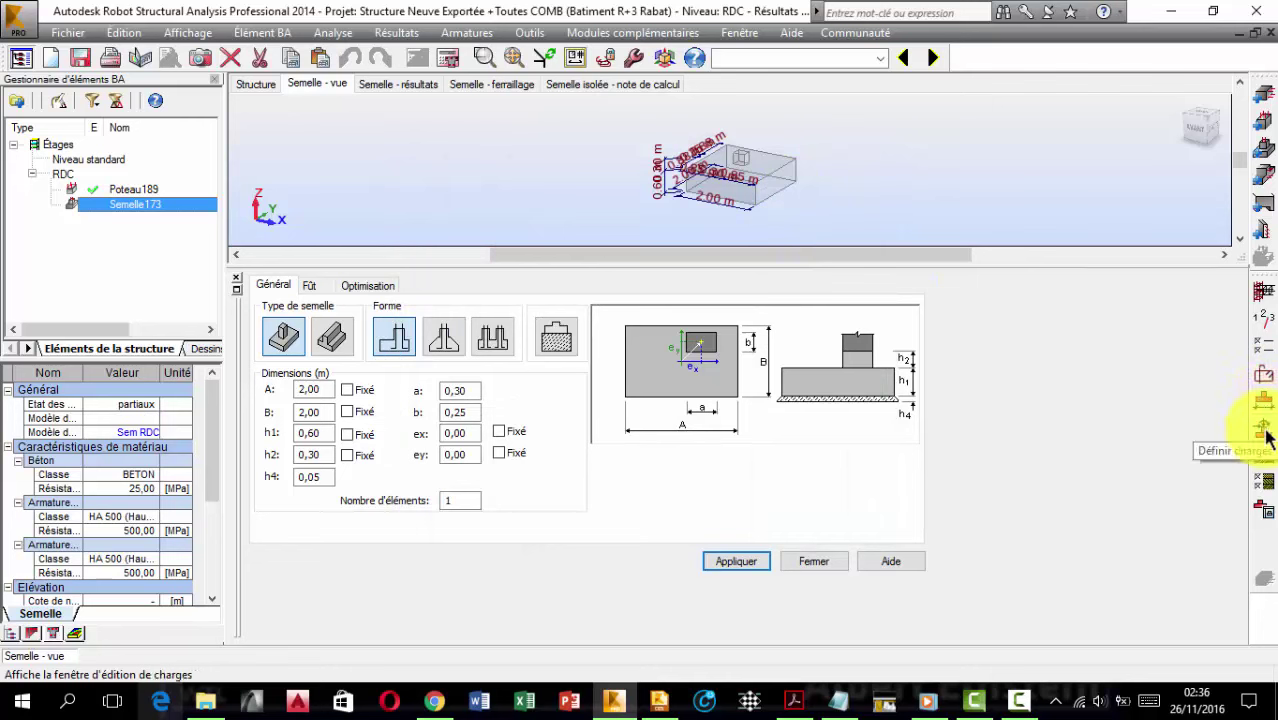
# Check the load definition for the footing and close it without adding a load
pyautogui.click(1264, 432)
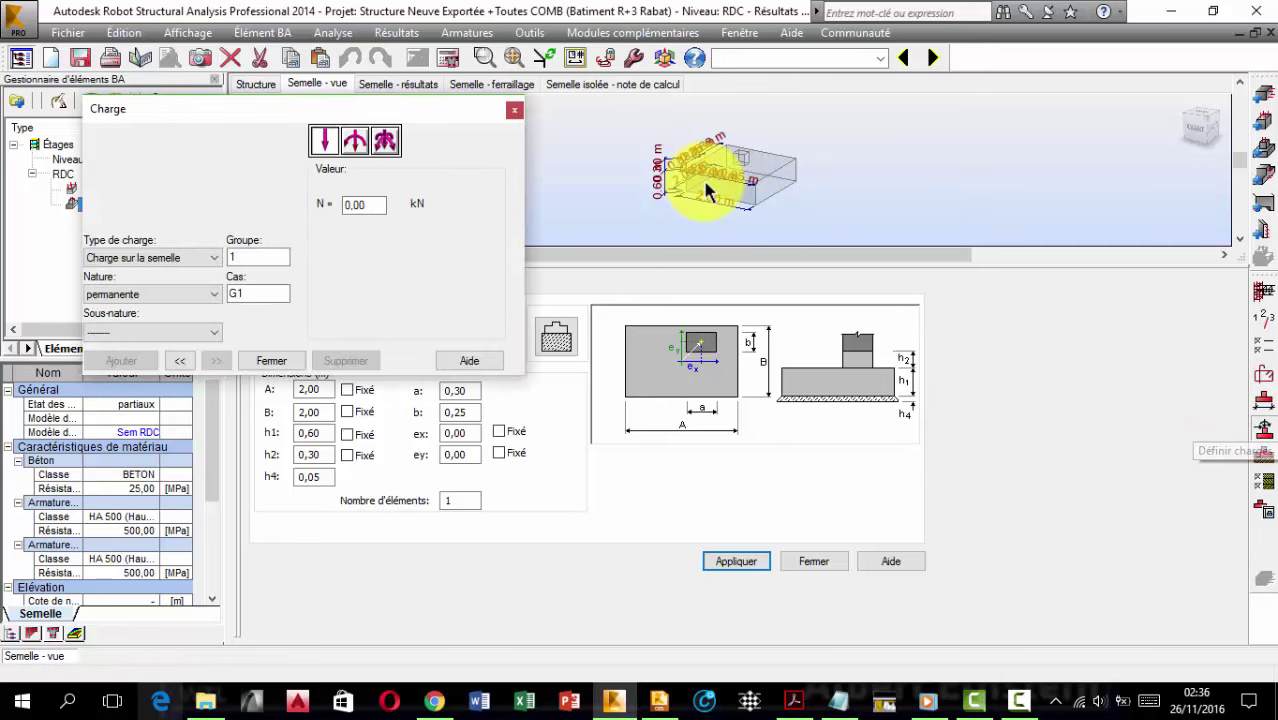
pyautogui.click(514, 110)
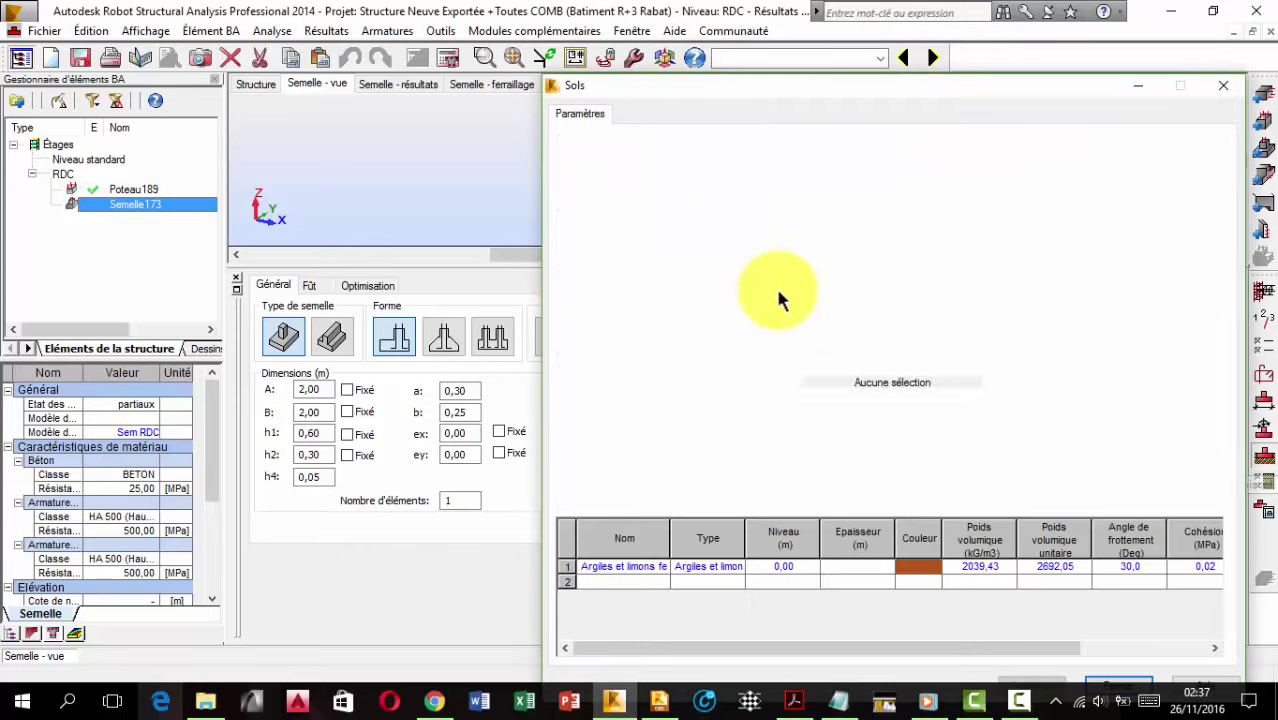
# Apply a two-level ground layout in the soil parameters, with level 2 left and level 1 right of the footing
pyautogui.moveTo(774, 91); pyautogui.dragTo(631, 69)
pyautogui.click(525, 156)
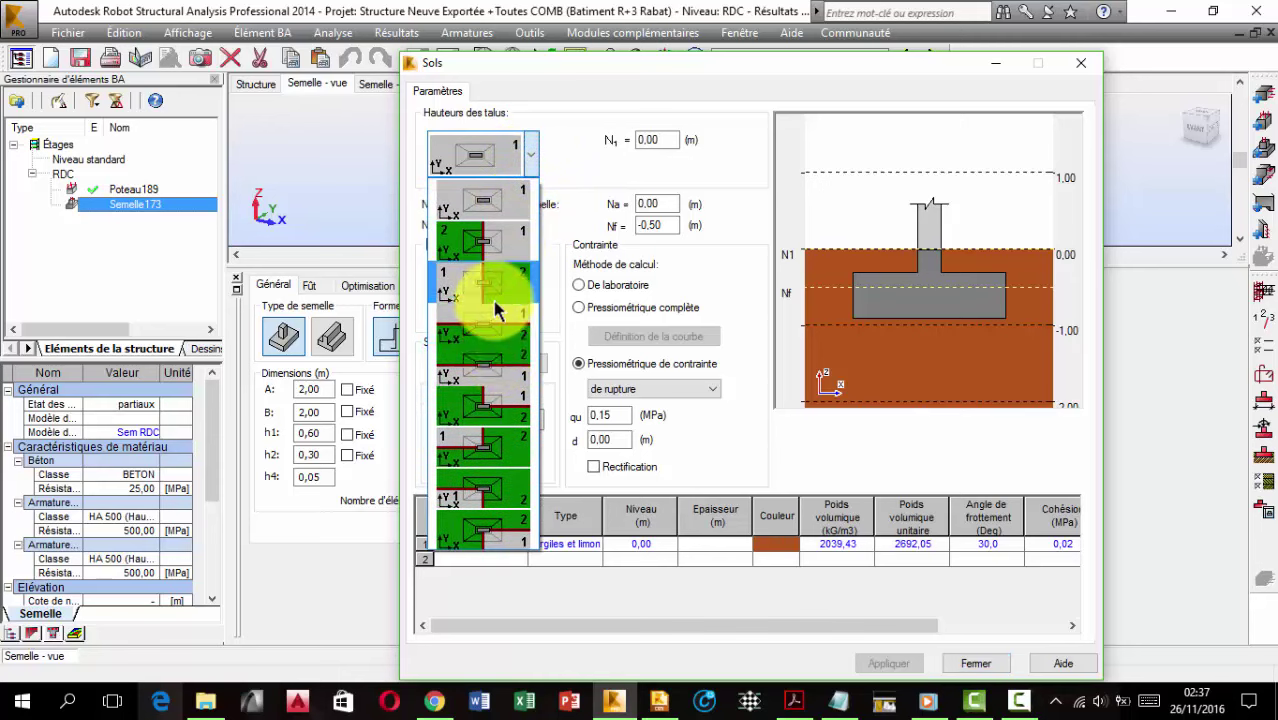
pyautogui.click(496, 249)
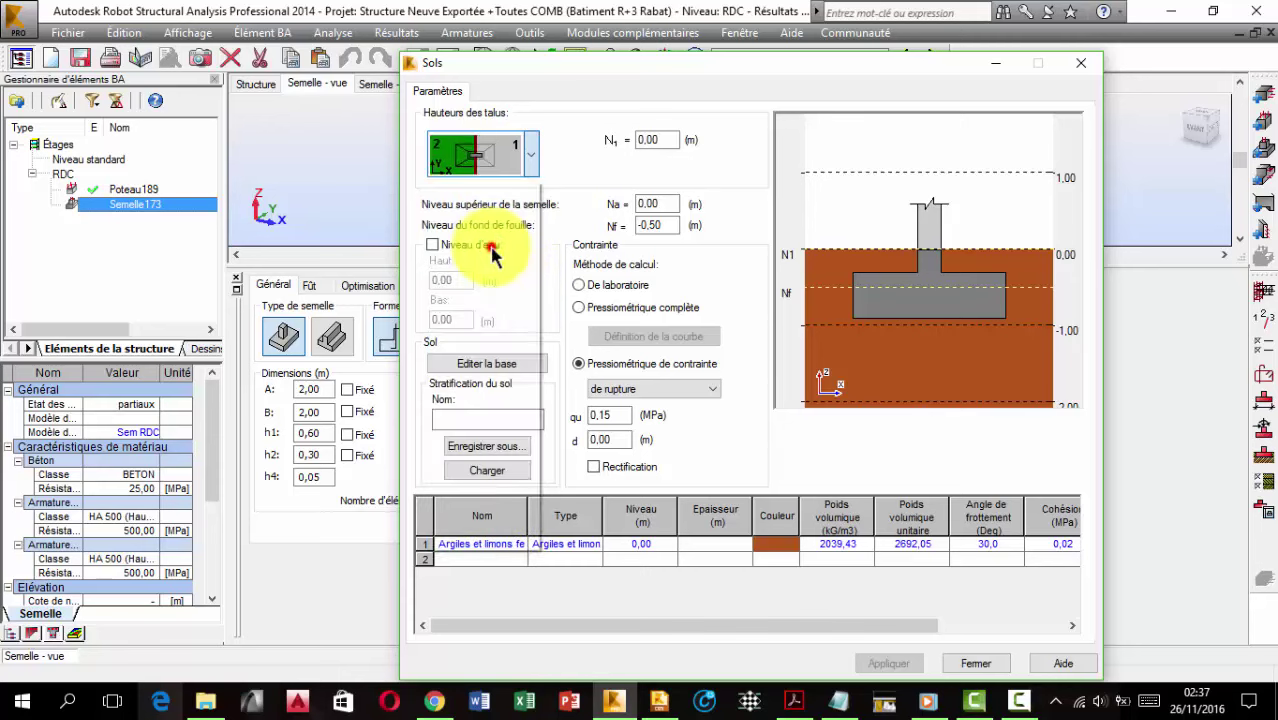
pyautogui.click(903, 663)
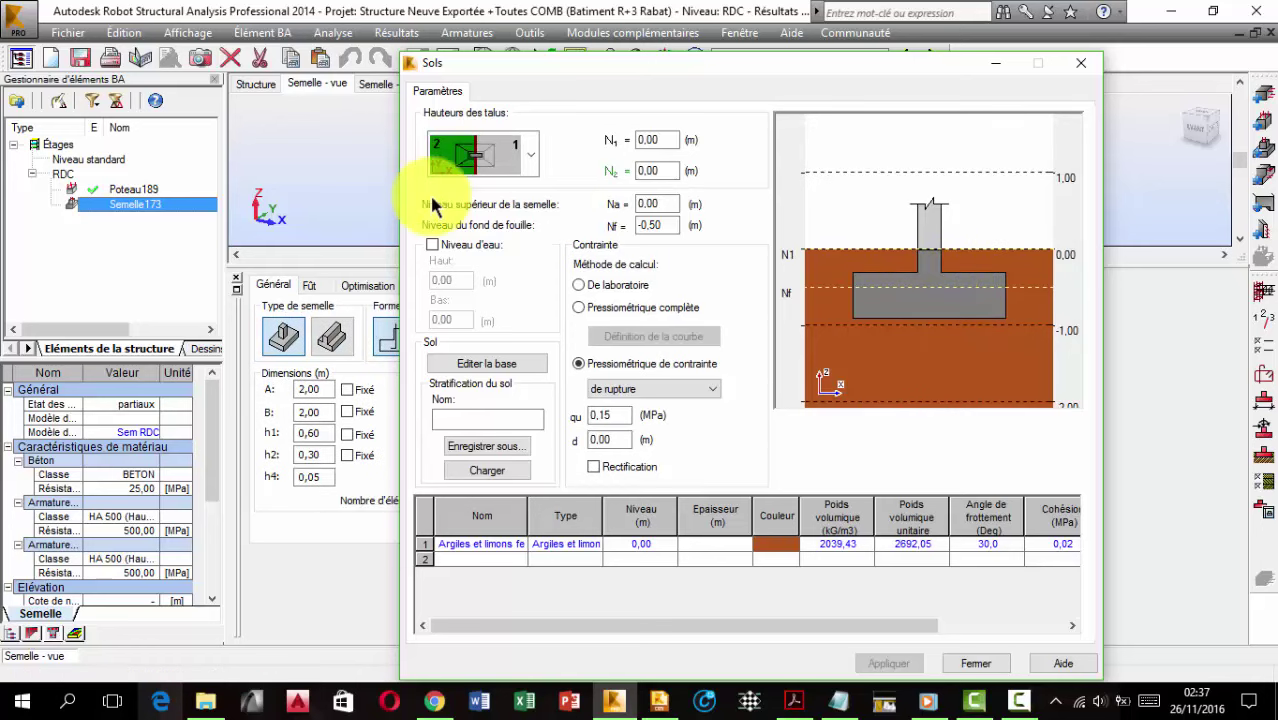
# Change the ground layout to level 1 above and level 2 below in plan, set N2 to 0.5 m and apply it
pyautogui.click(528, 162)
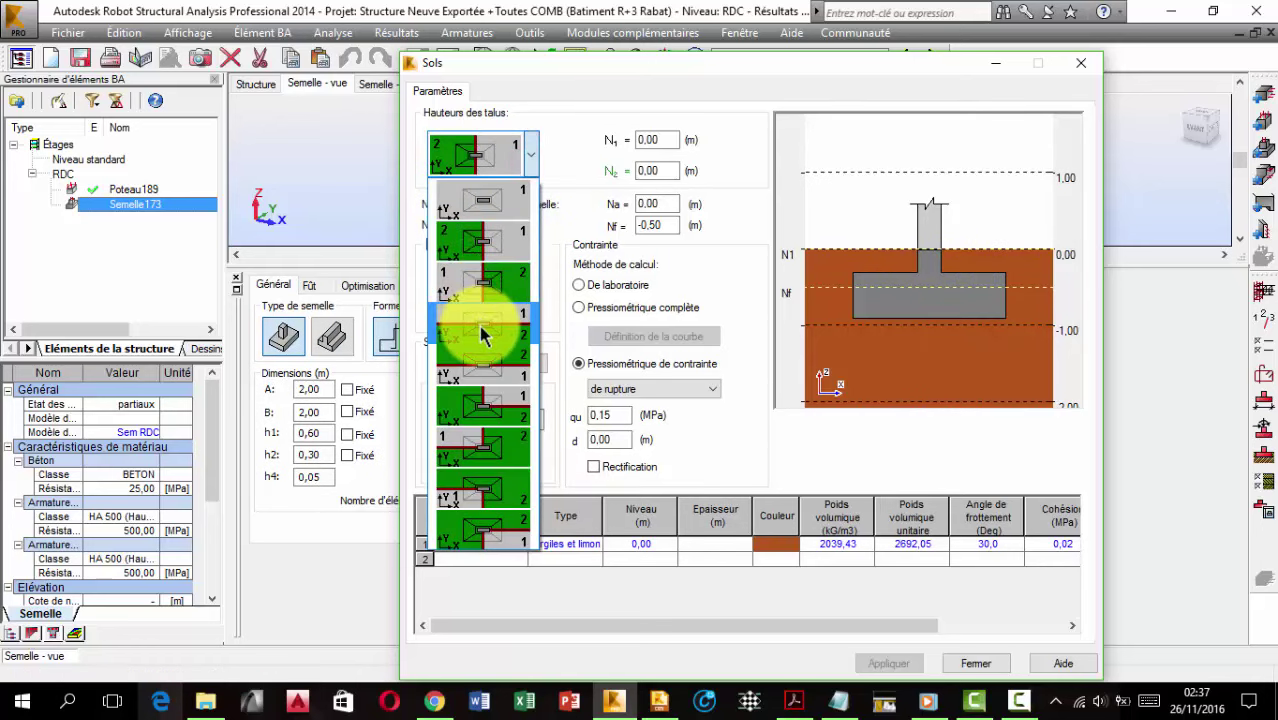
pyautogui.click(481, 335)
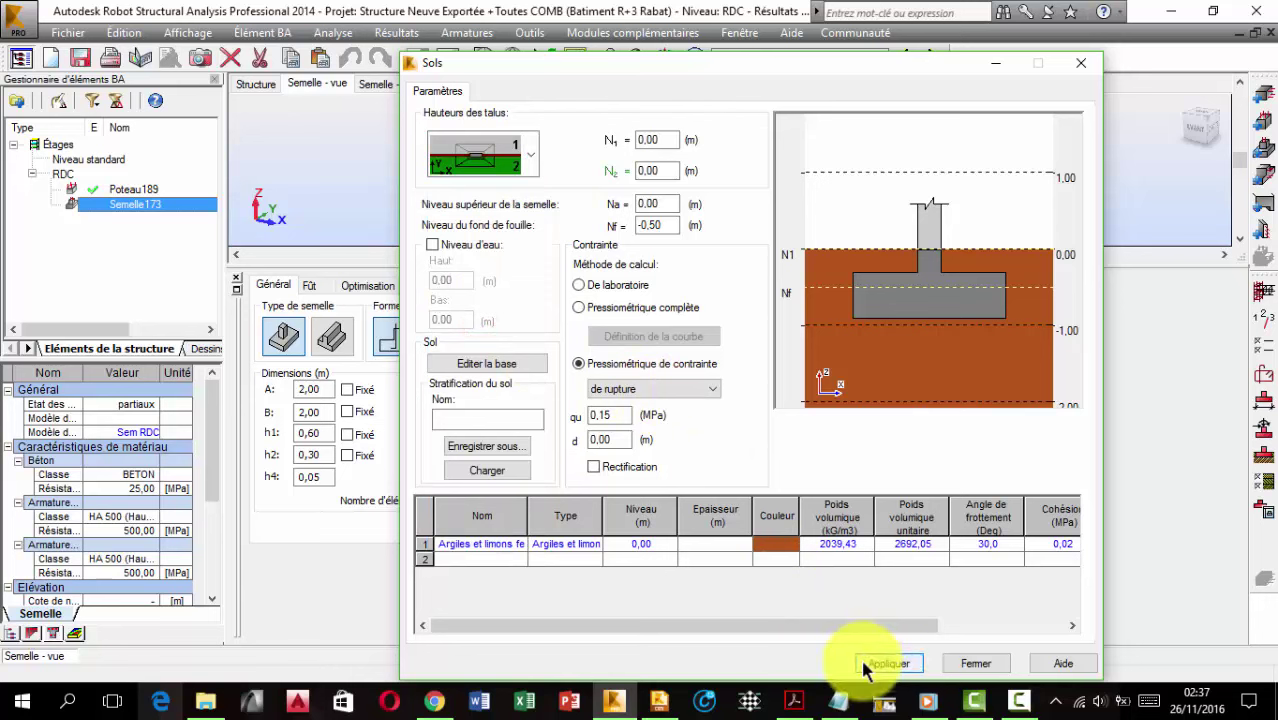
pyautogui.click(886, 664)
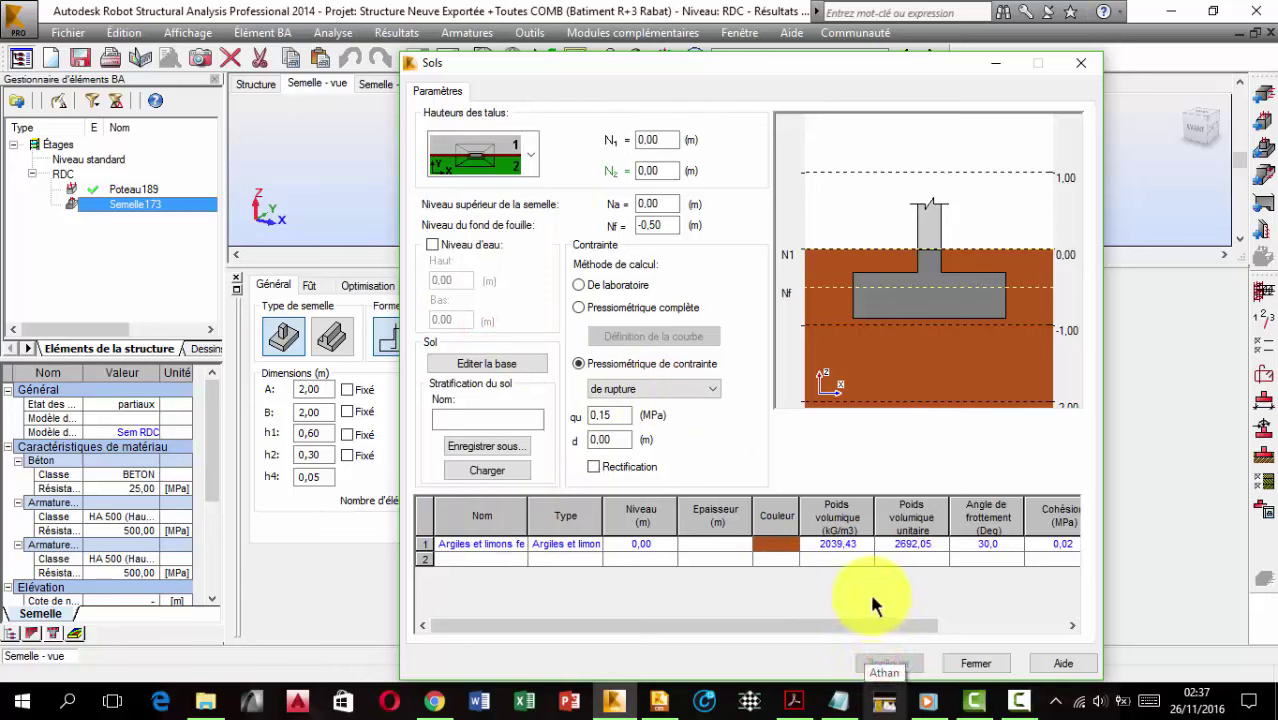
pyautogui.doubleClick(670, 170)
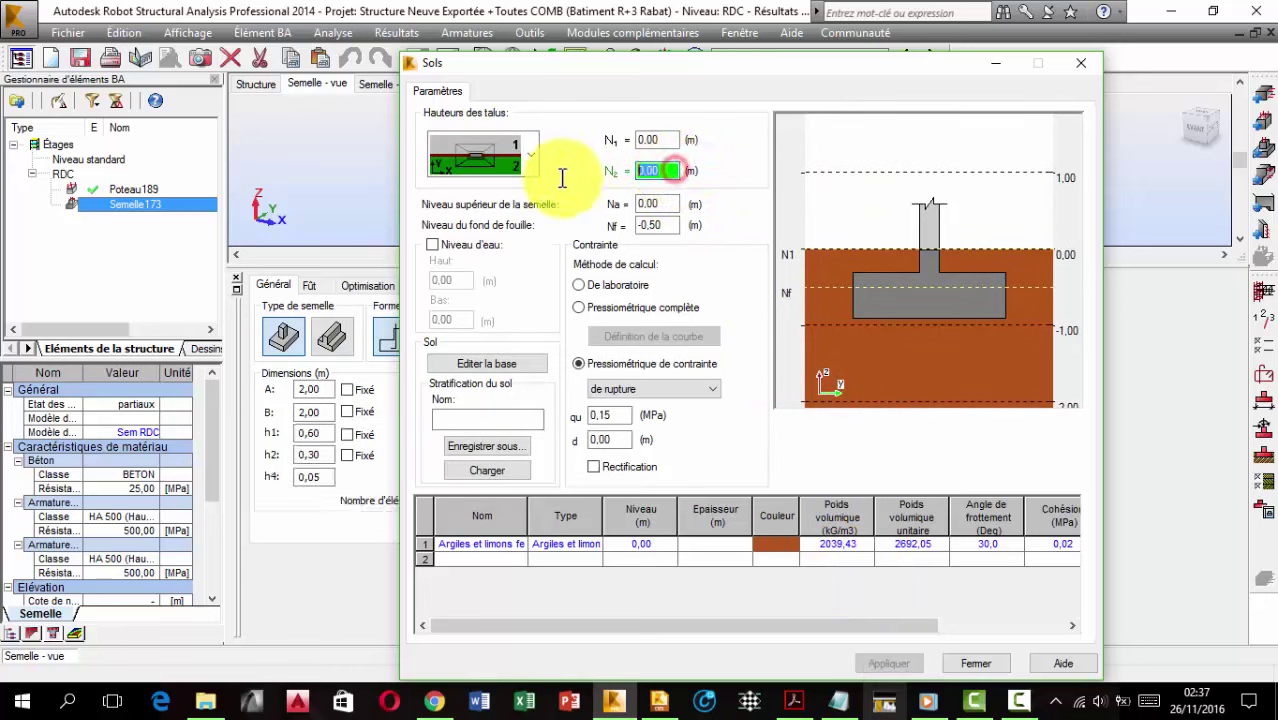
pyautogui.write('5')
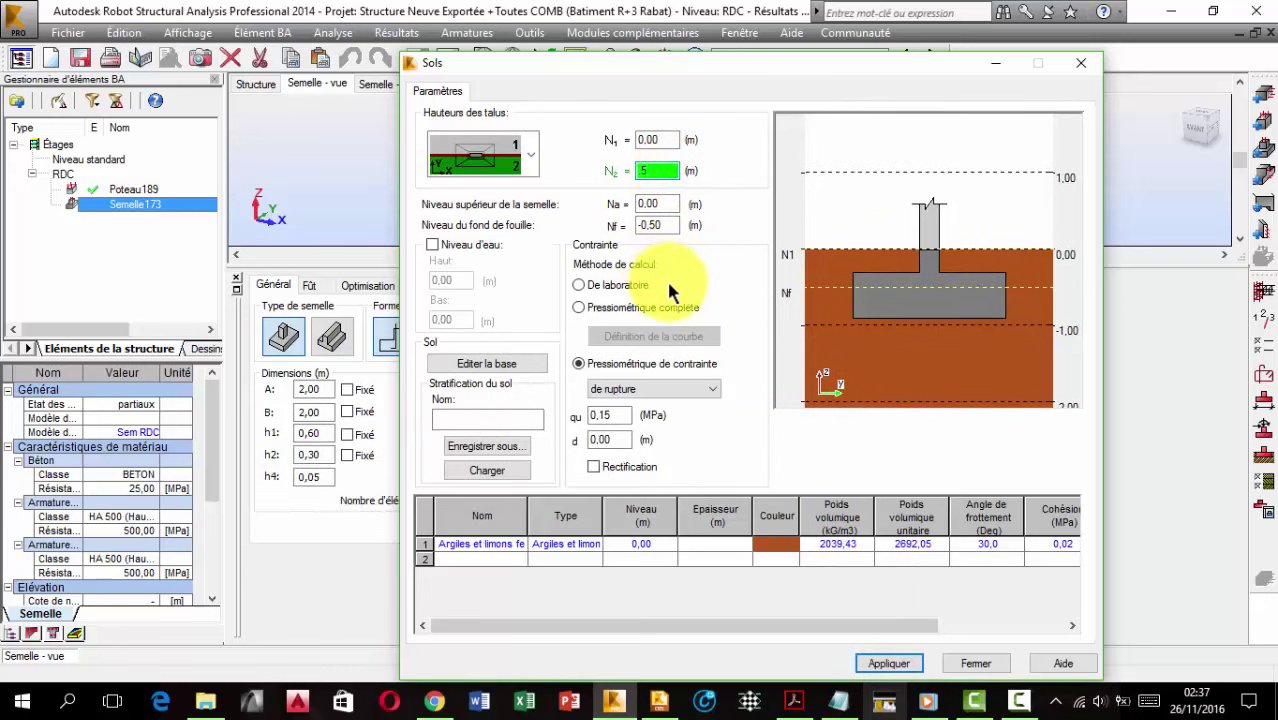
pyautogui.click(897, 662)
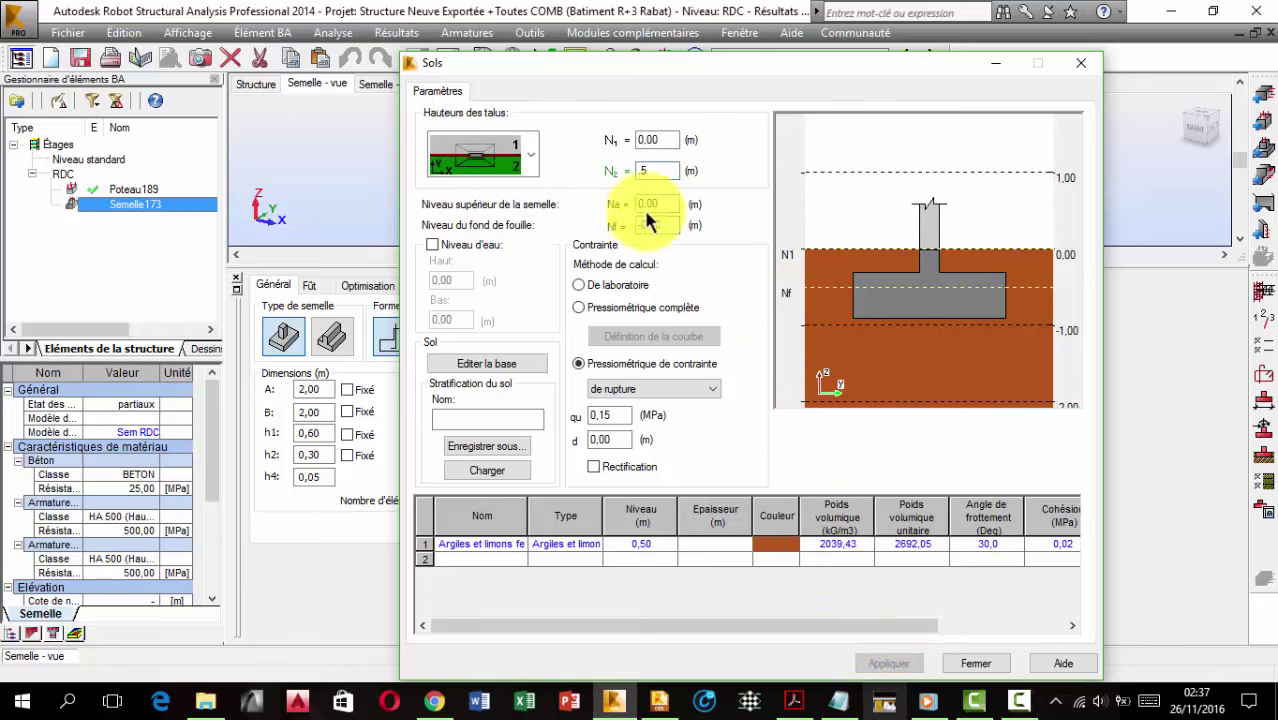
# Try the left-right ground layout again, then restore the single-level layout around the footing and apply it
pyautogui.click(535, 168)
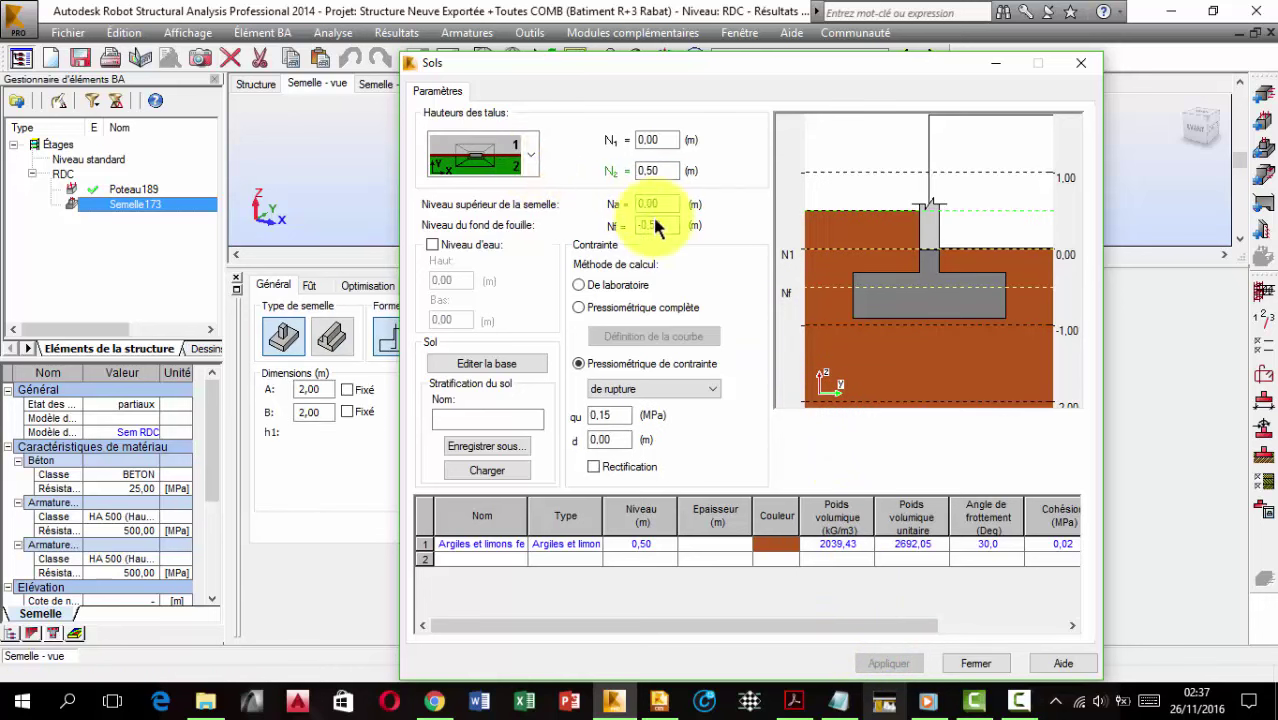
pyautogui.click(530, 160)
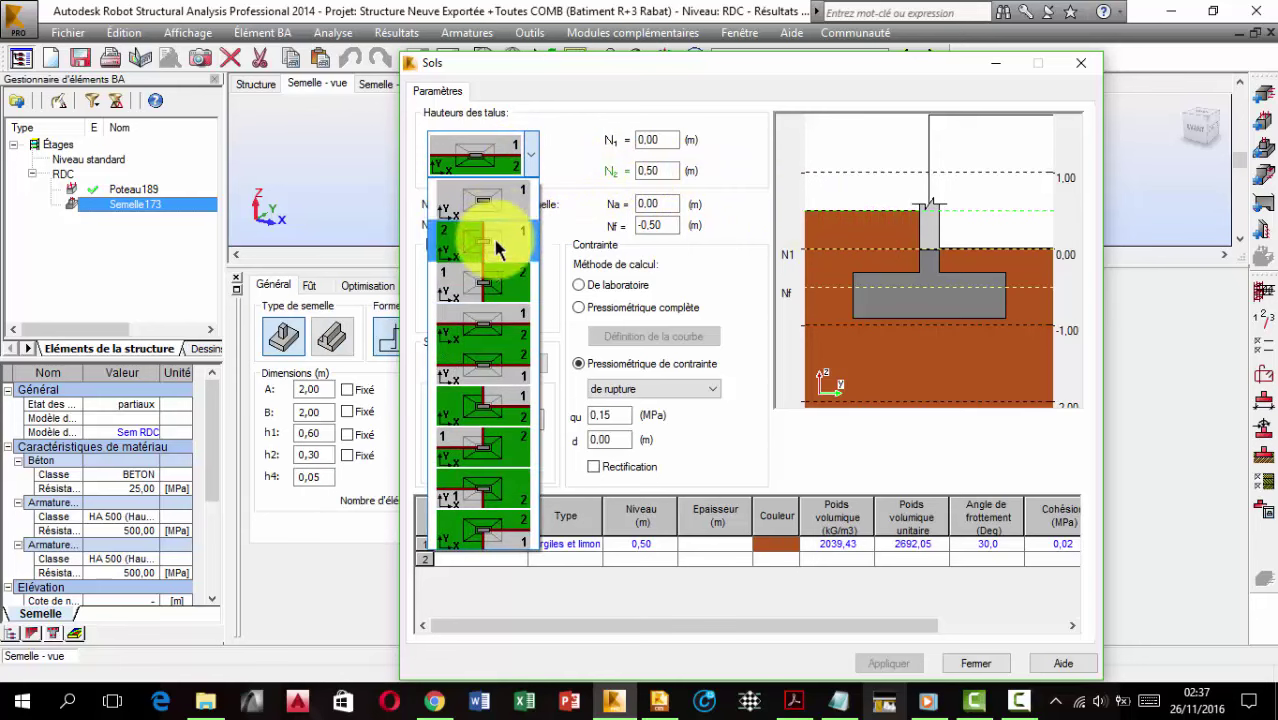
pyautogui.click(495, 242)
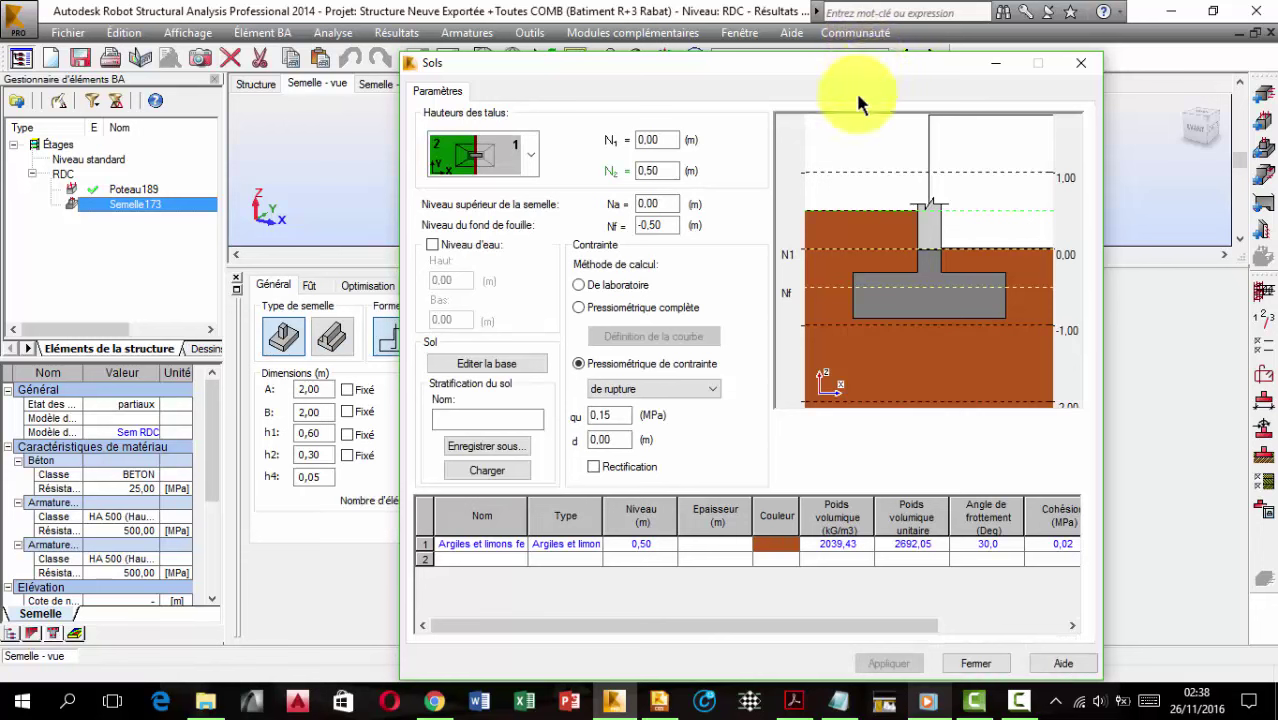
pyautogui.click(529, 156)
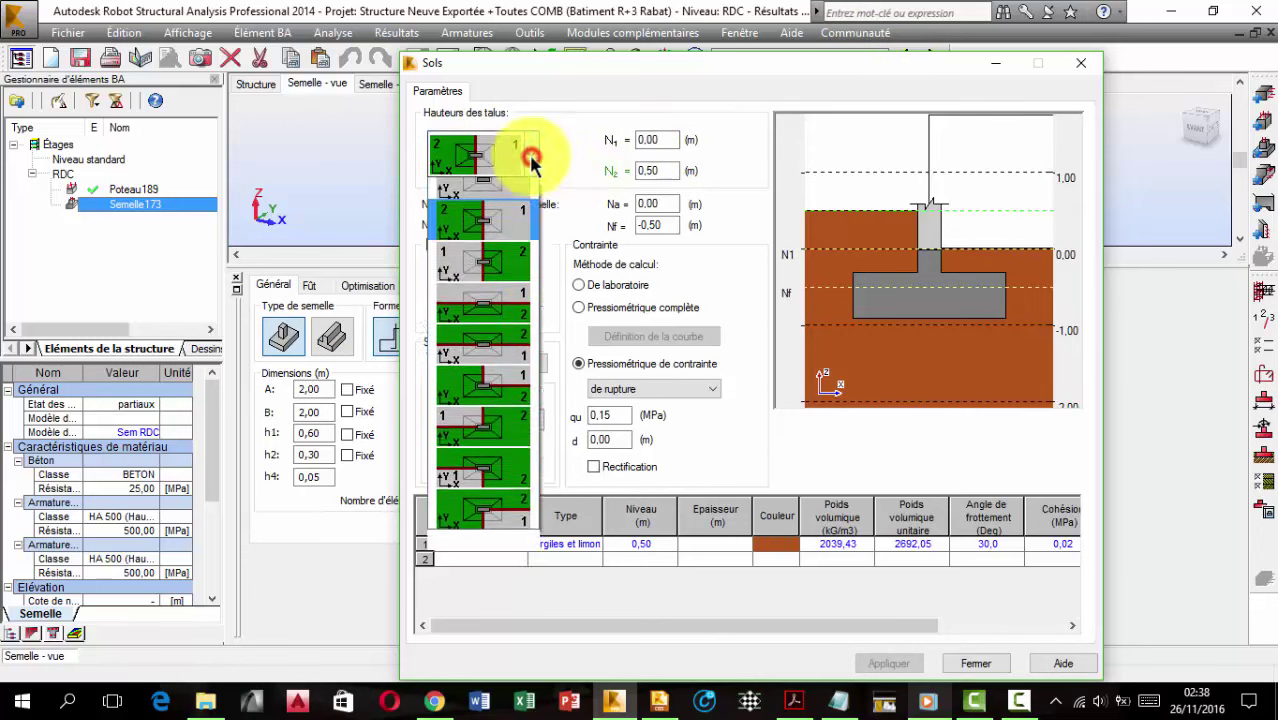
pyautogui.click(490, 194)
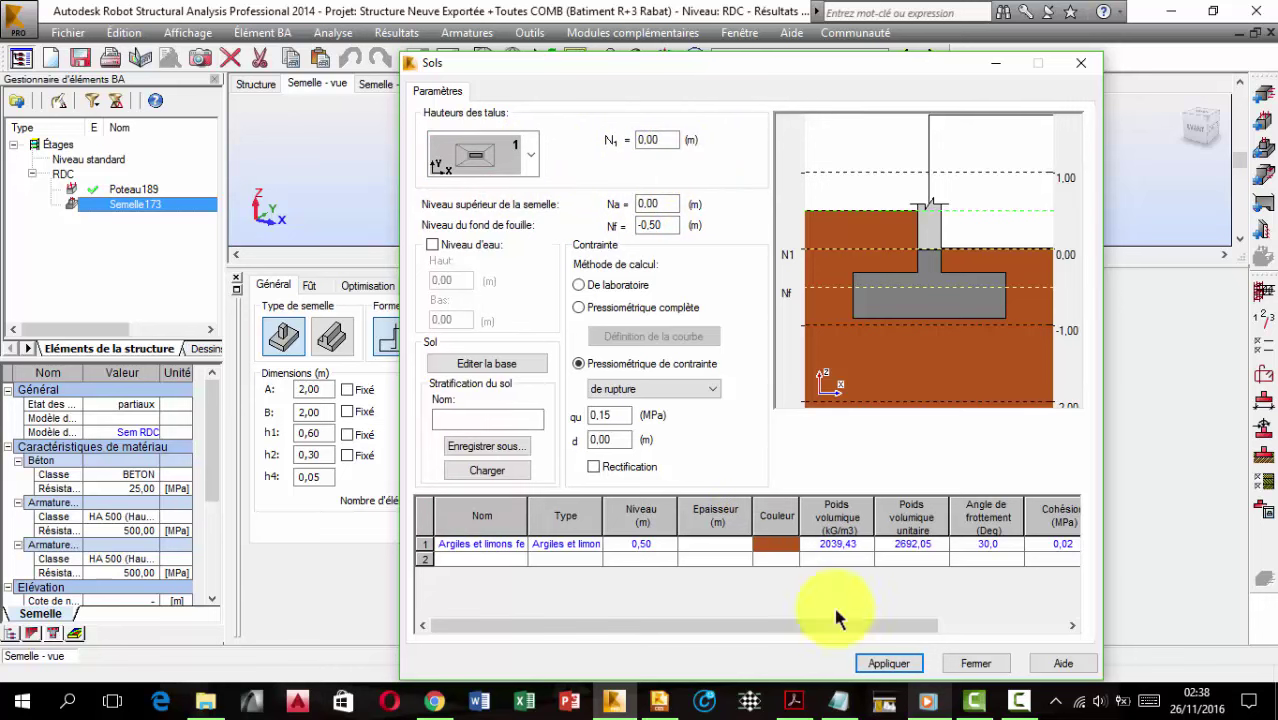
pyautogui.click(889, 663)
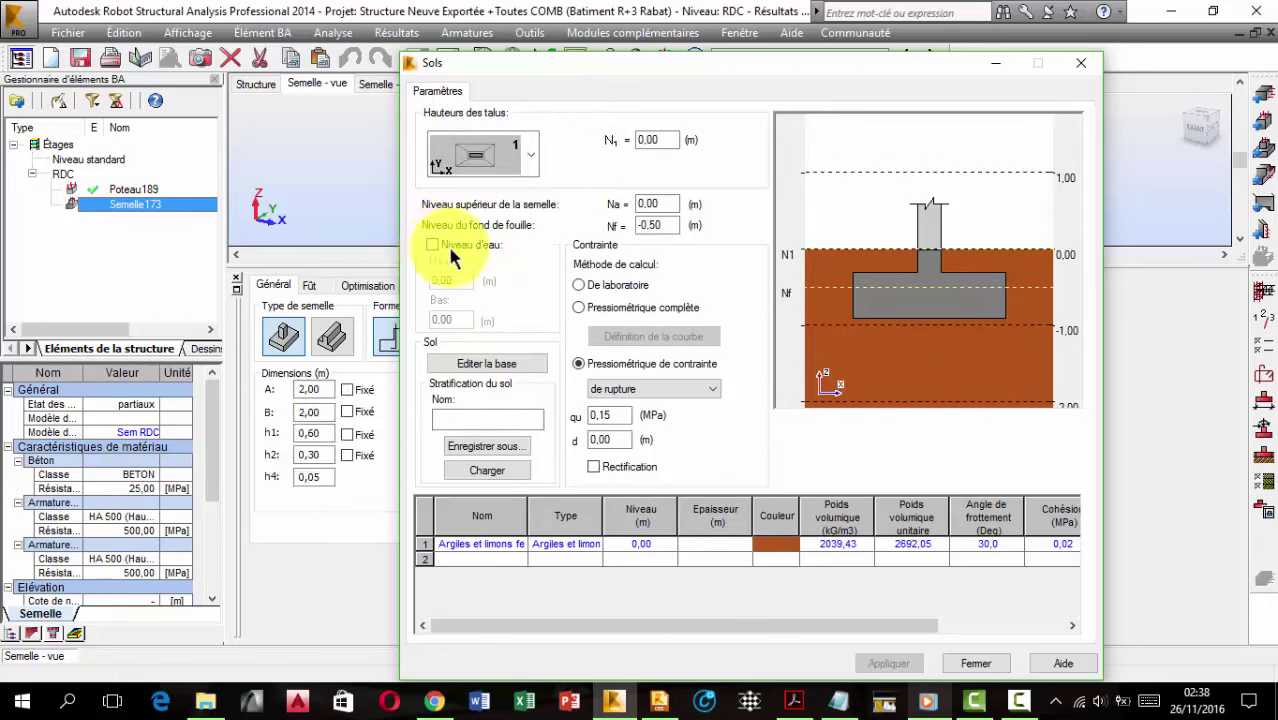
# Try the water level option (Niveau d'eau) in the soil parameters and switch it off again
pyautogui.click(436, 248)
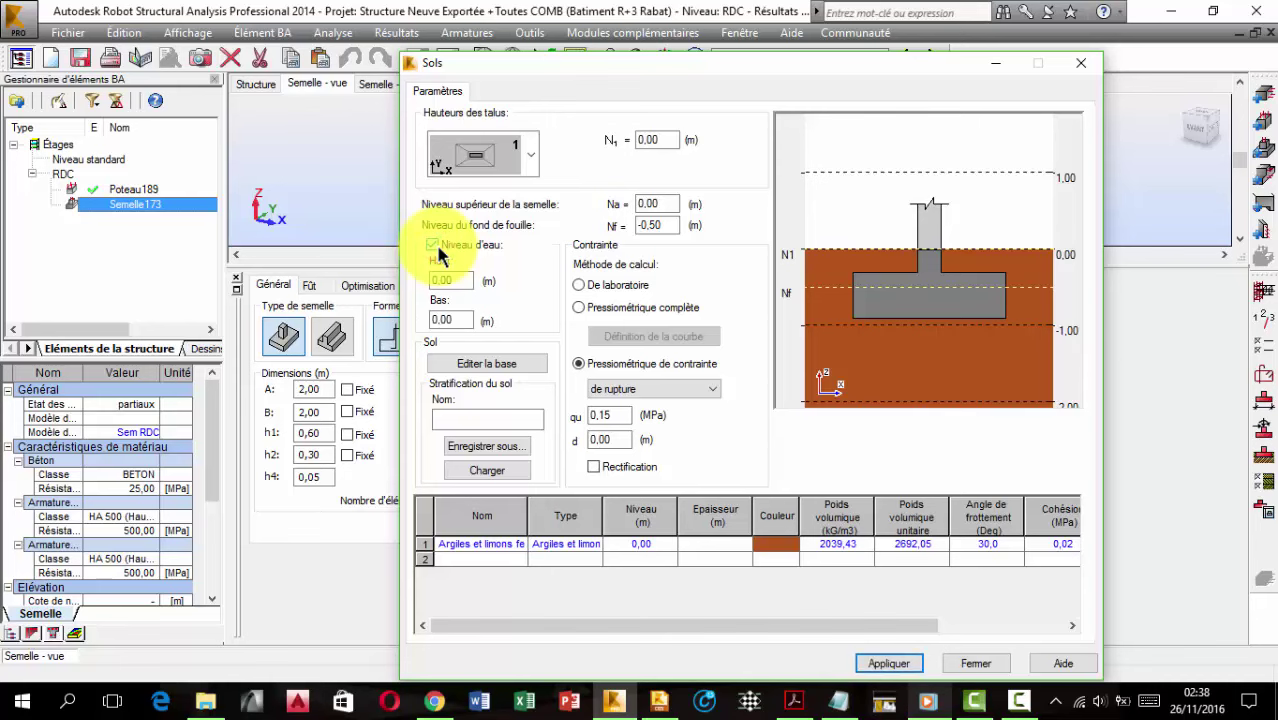
pyautogui.click(433, 246)
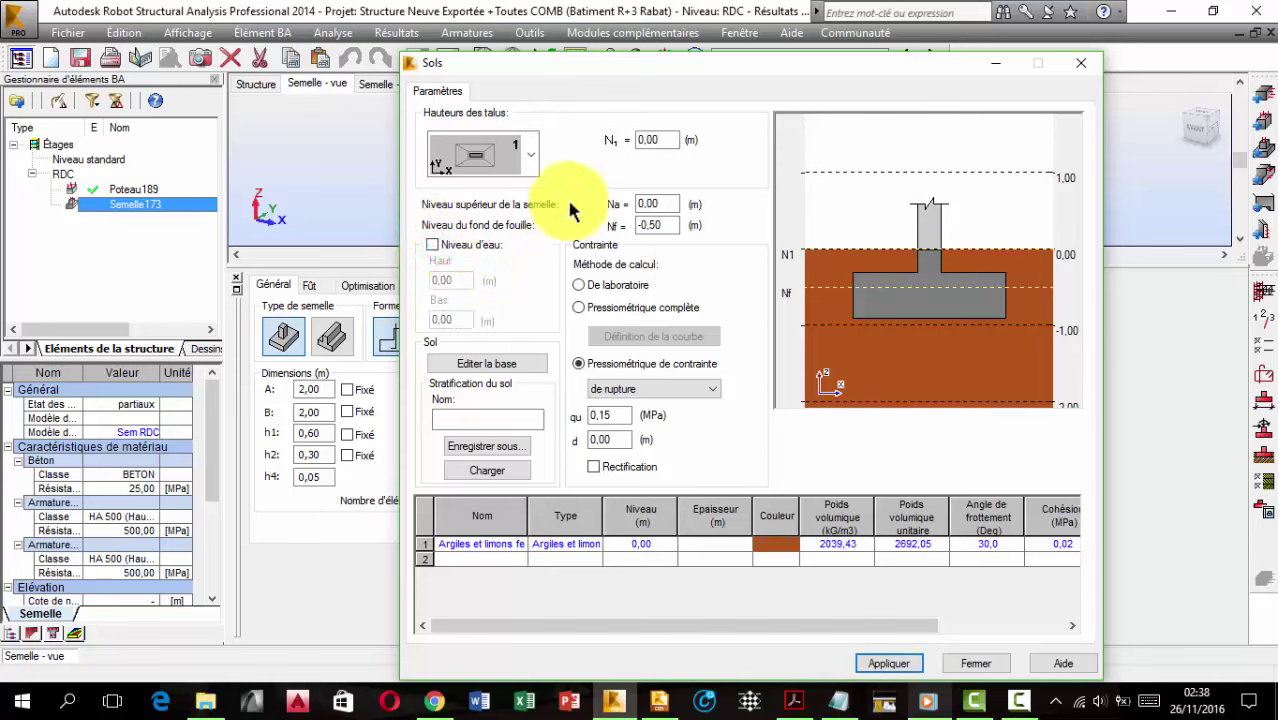
# Set the excavation bottom level Nf to -0.80 m in the soil parameters and apply it
pyautogui.doubleClick(665, 203)
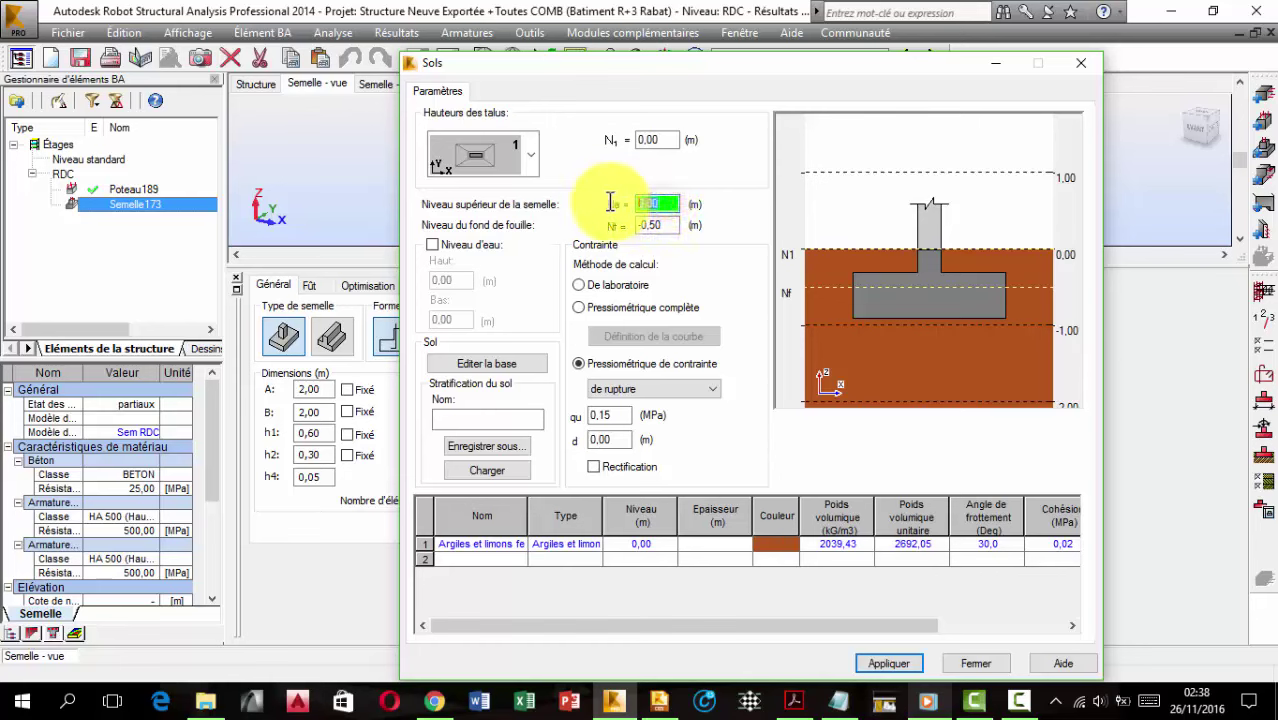
pyautogui.doubleClick(666, 203)
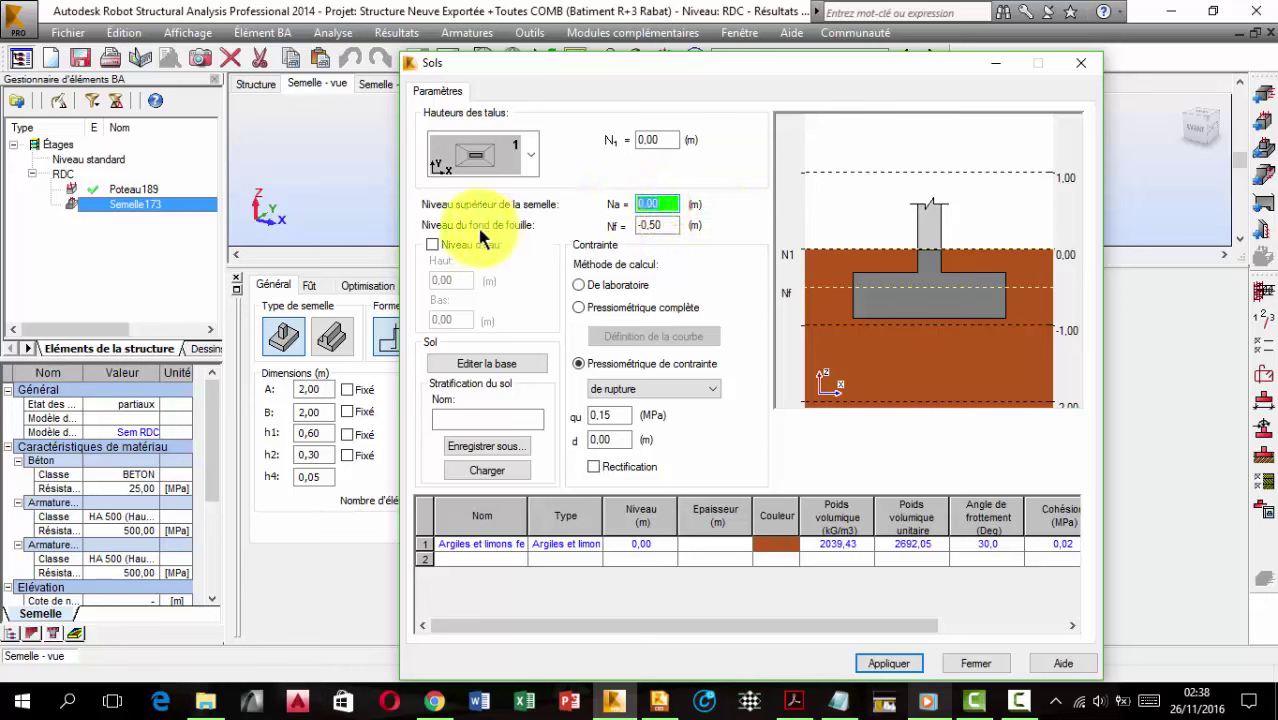
pyautogui.doubleClick(660, 225)
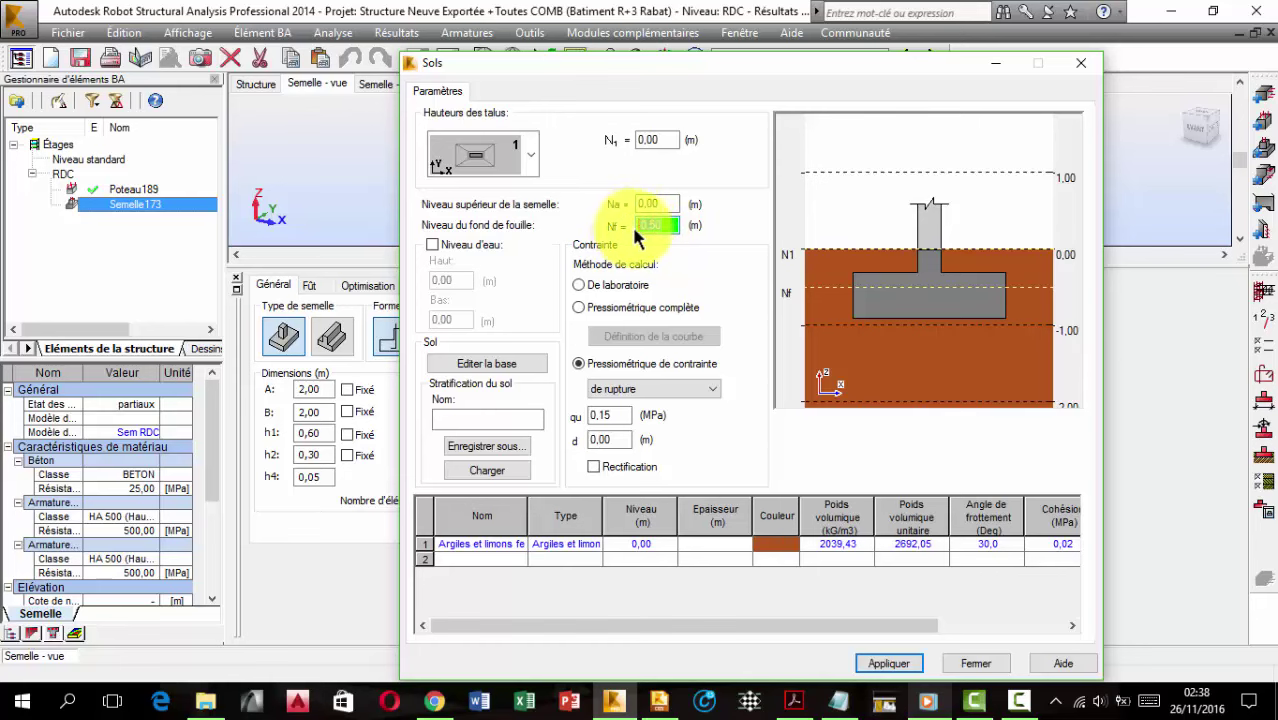
pyautogui.write('-1,8')
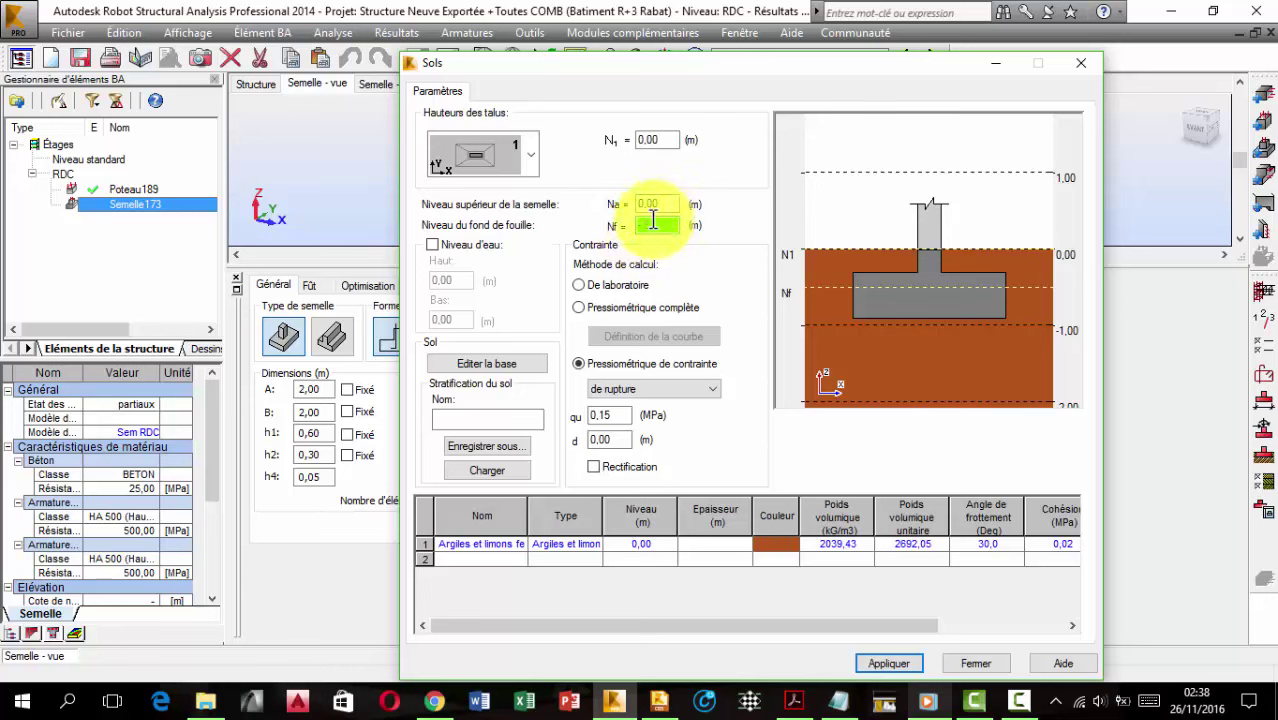
pyautogui.click(878, 663)
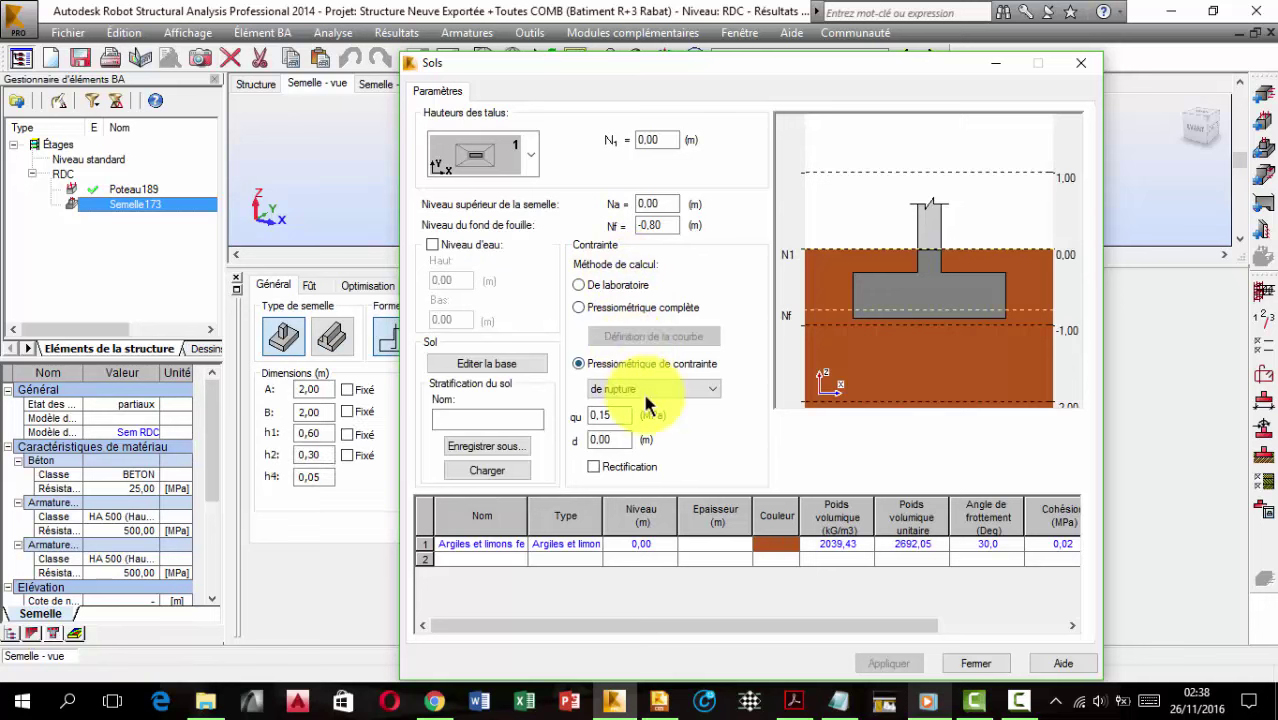
# Keep the pressuremeter stress type as rupture (de rupture) and set qu to 0.2 MPa
pyautogui.click(645, 389)
pyautogui.click(648, 406)
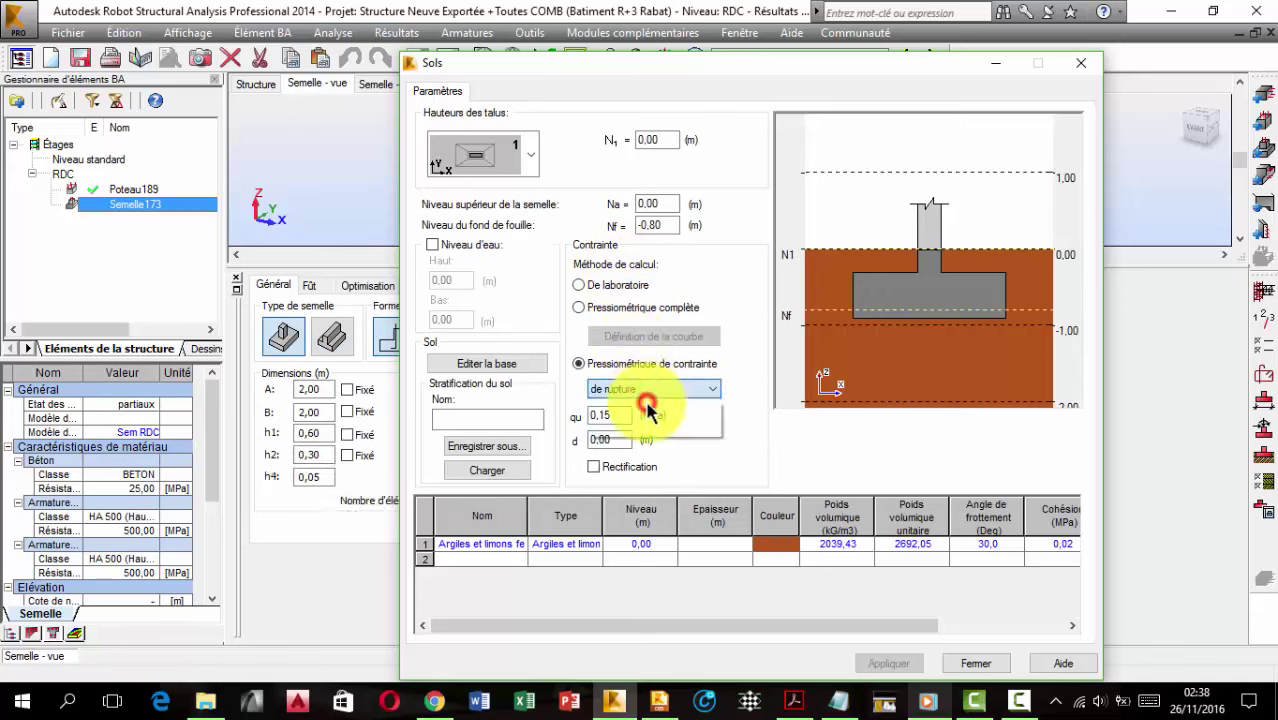
pyautogui.doubleClick(607, 415)
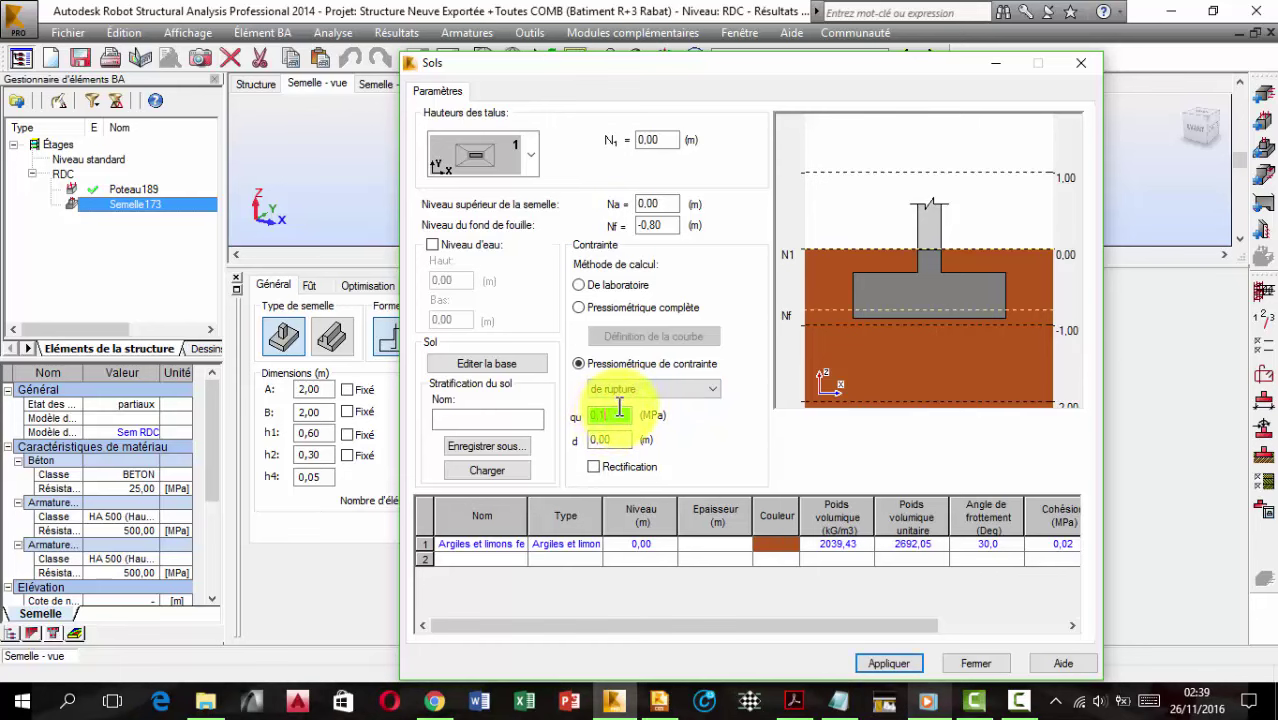
pyautogui.write('0,2')
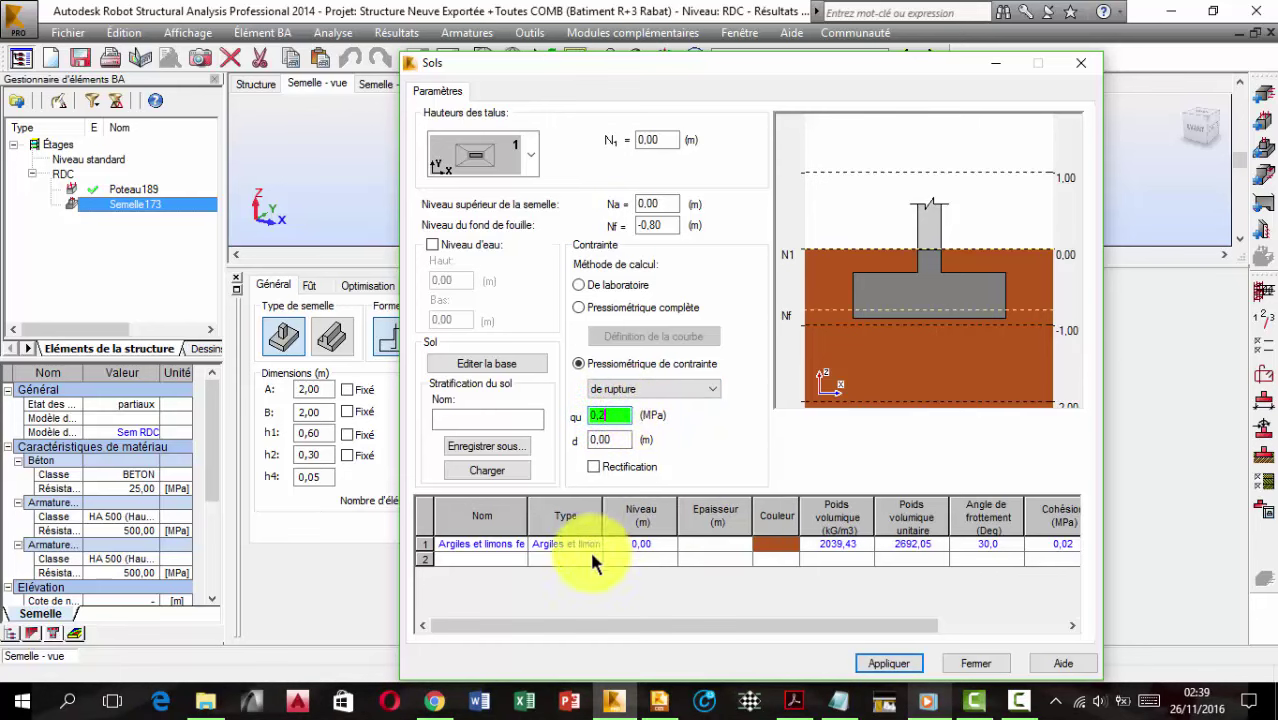
# Add a second soil layer, Argiles et limons mous, at level -1.20 m, then apply and close the soil parameters
pyautogui.click(505, 545)
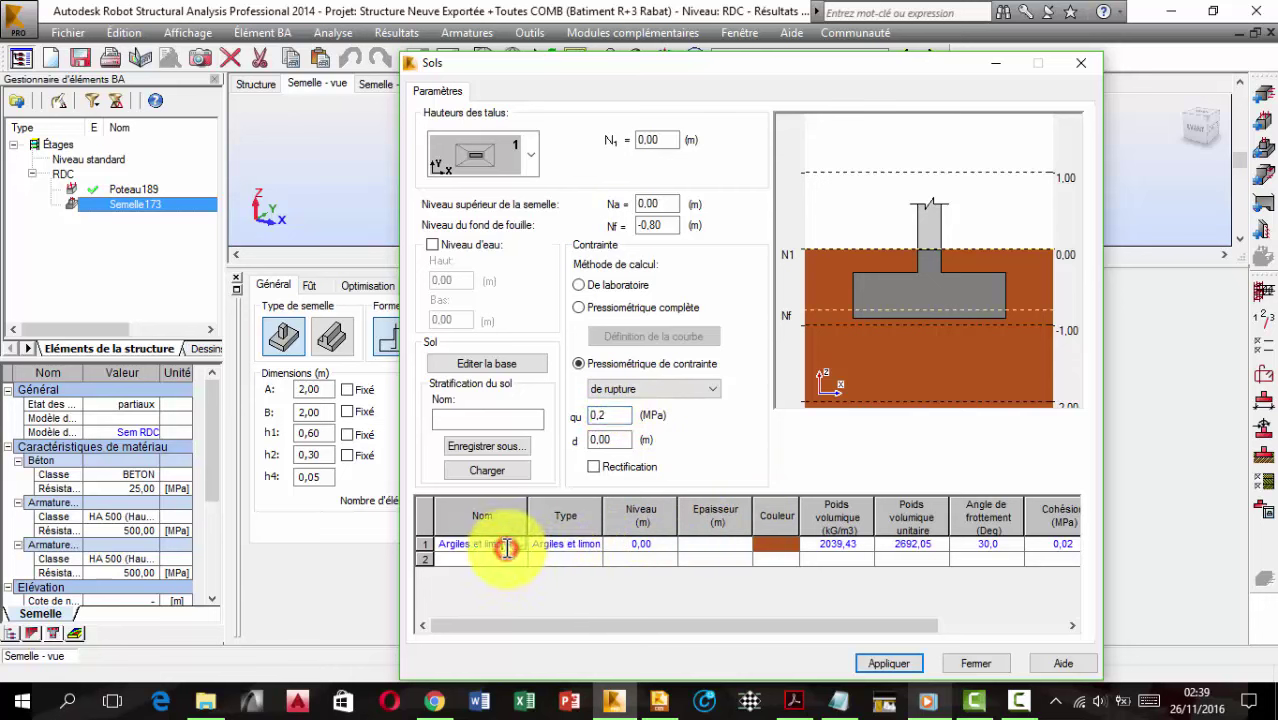
pyautogui.click(514, 558)
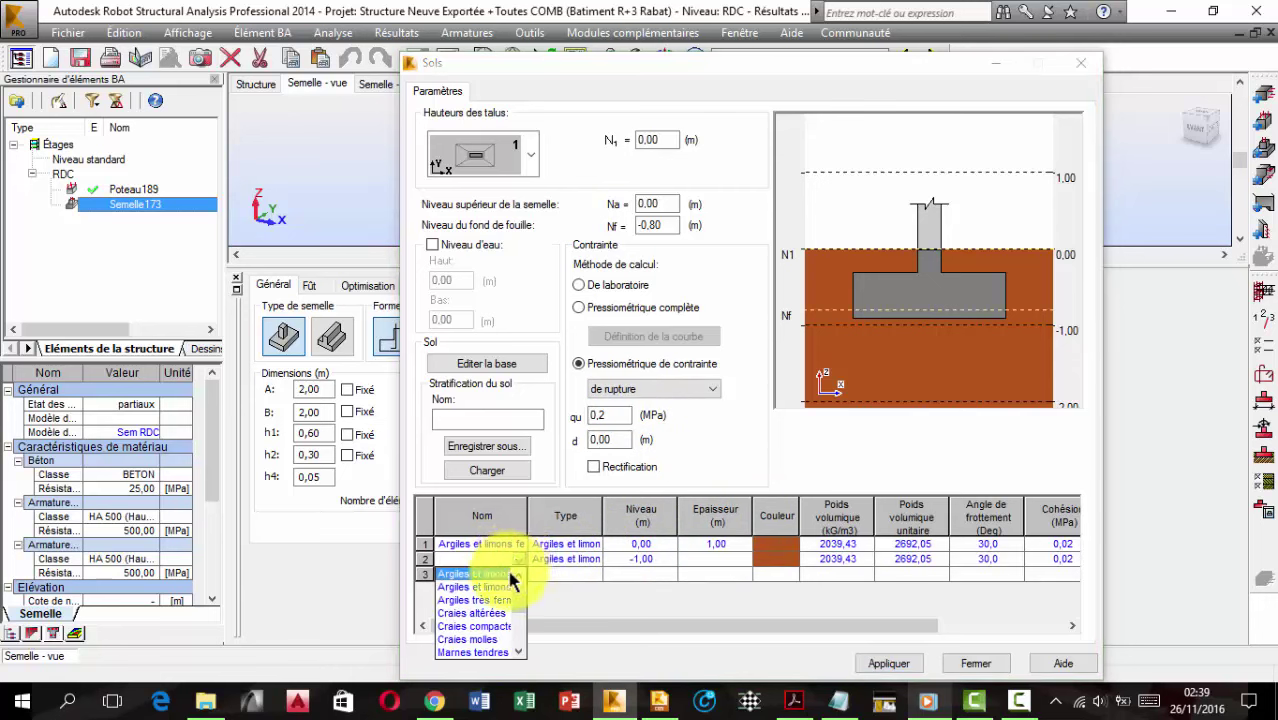
pyautogui.click(493, 587)
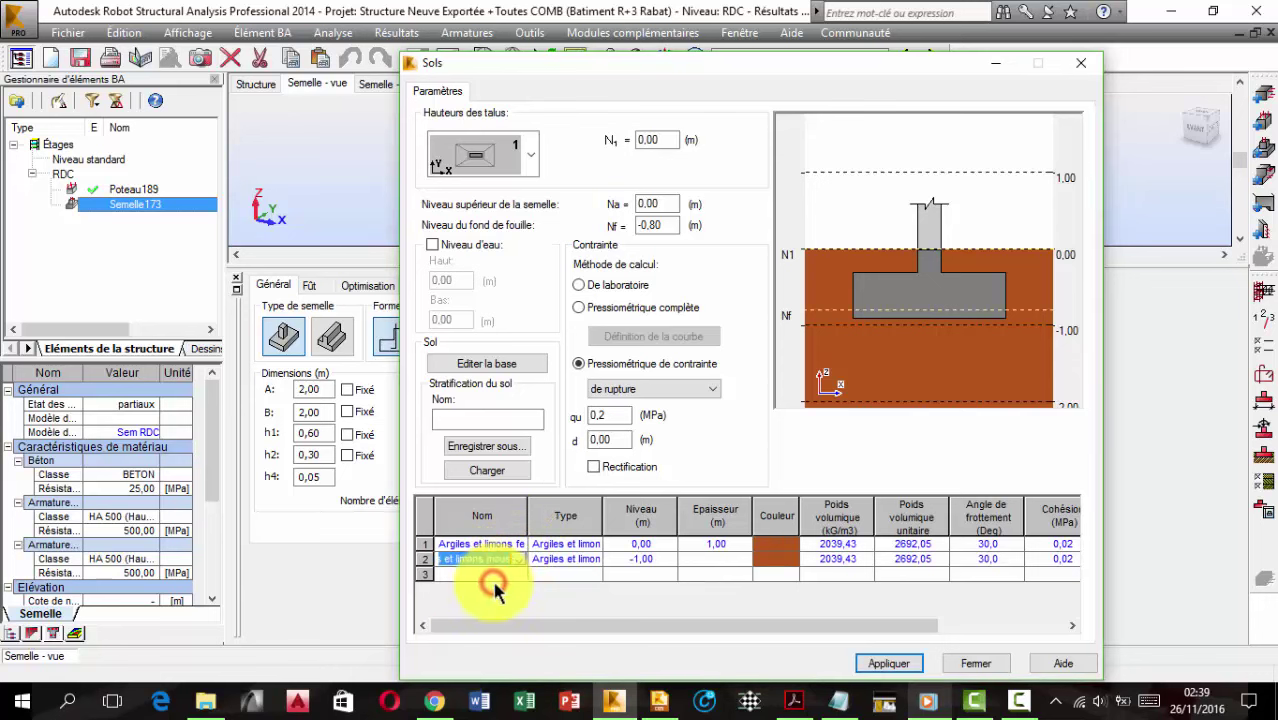
pyautogui.click(637, 560)
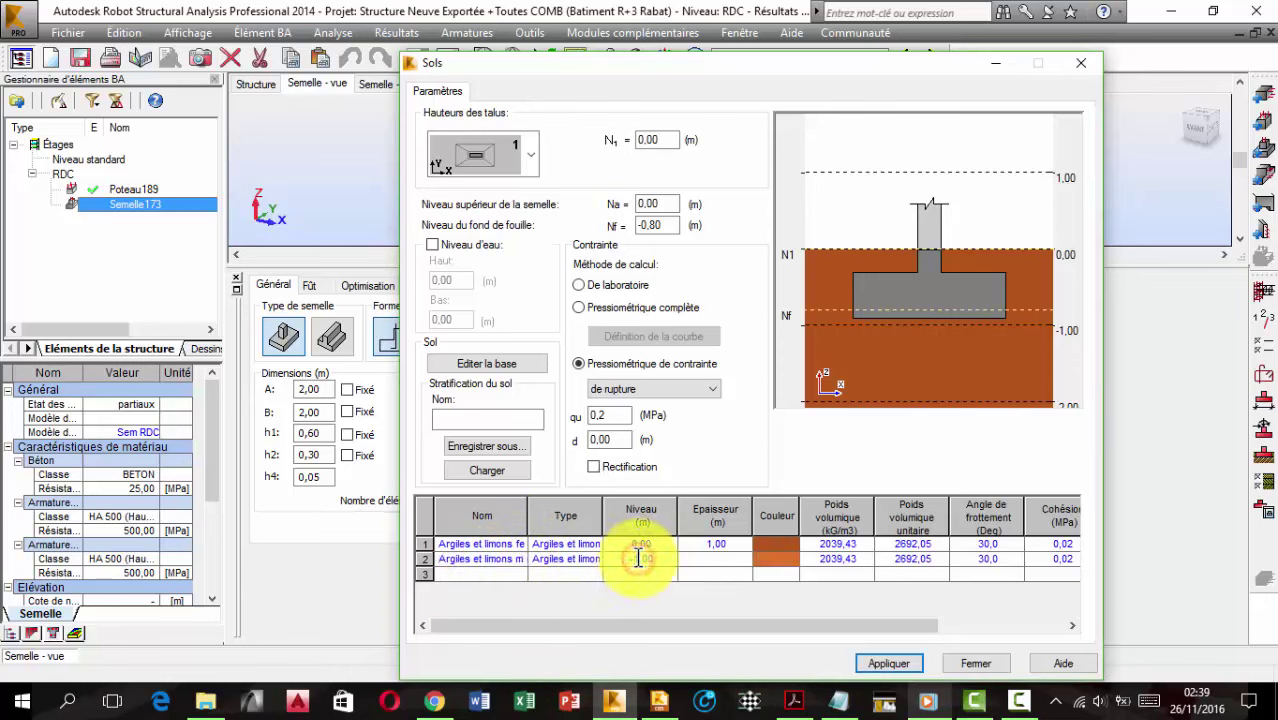
pyautogui.click(656, 561)
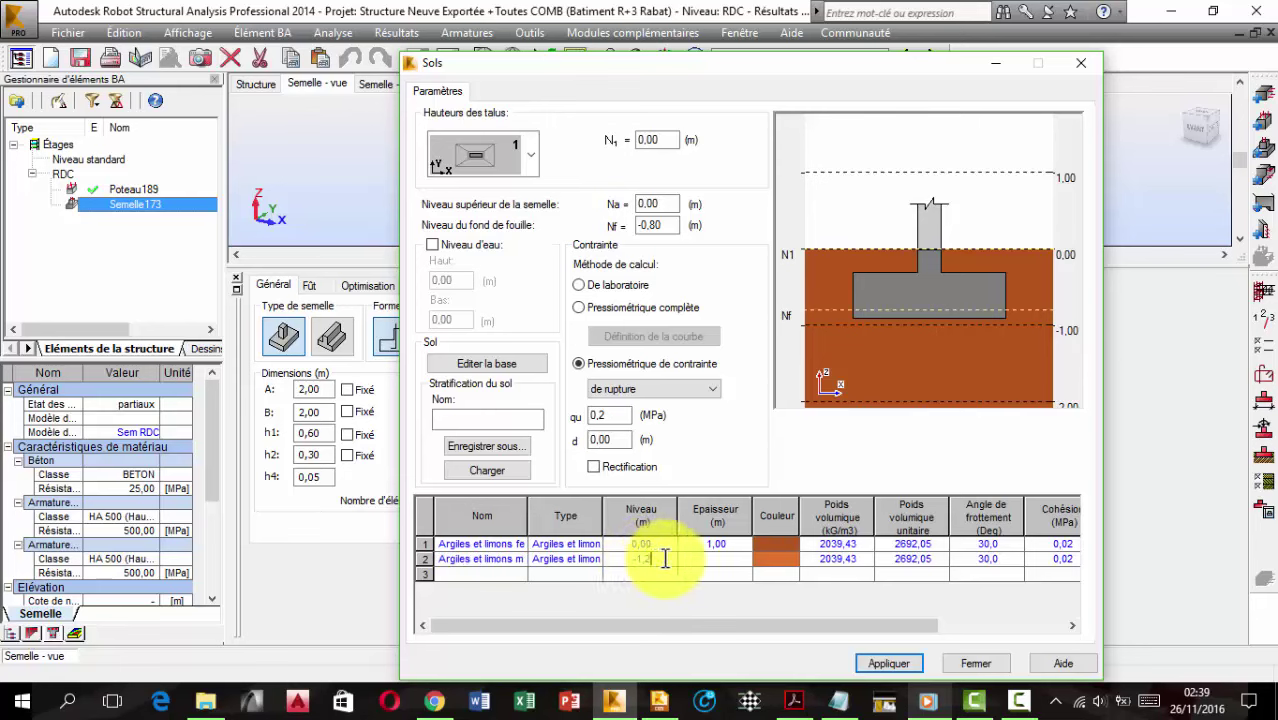
pyautogui.click(707, 558)
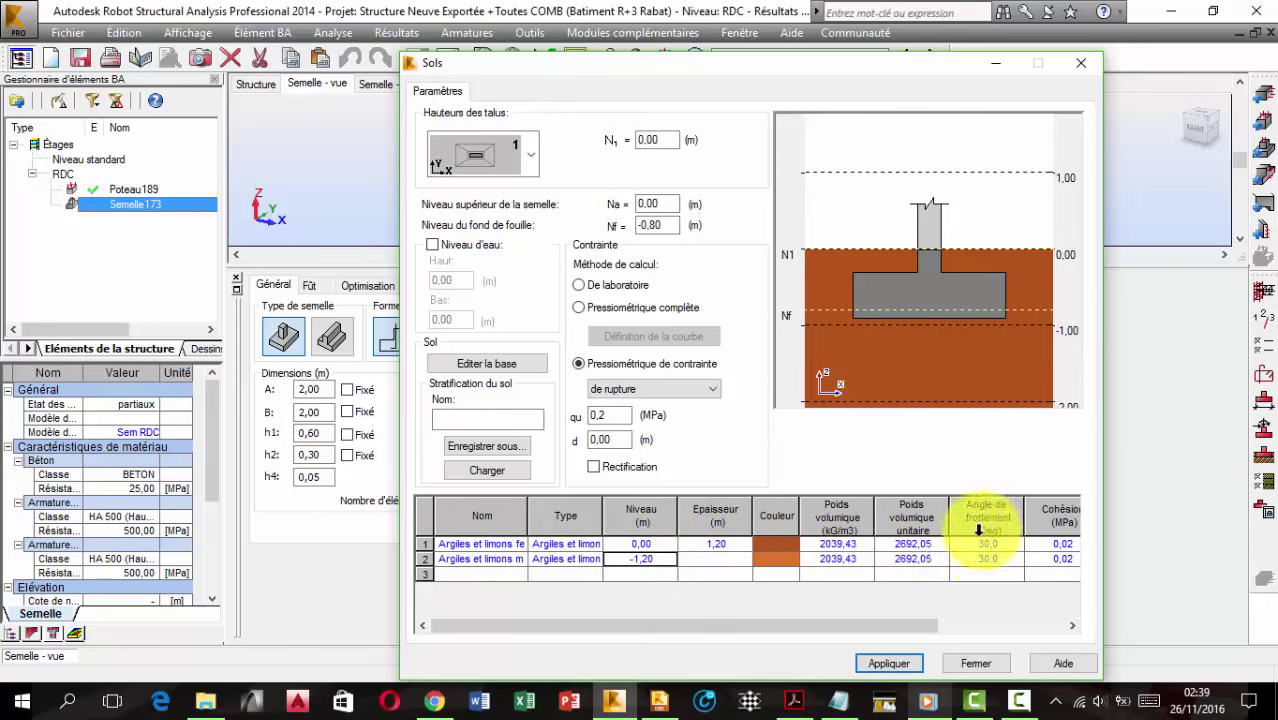
pyautogui.click(895, 664)
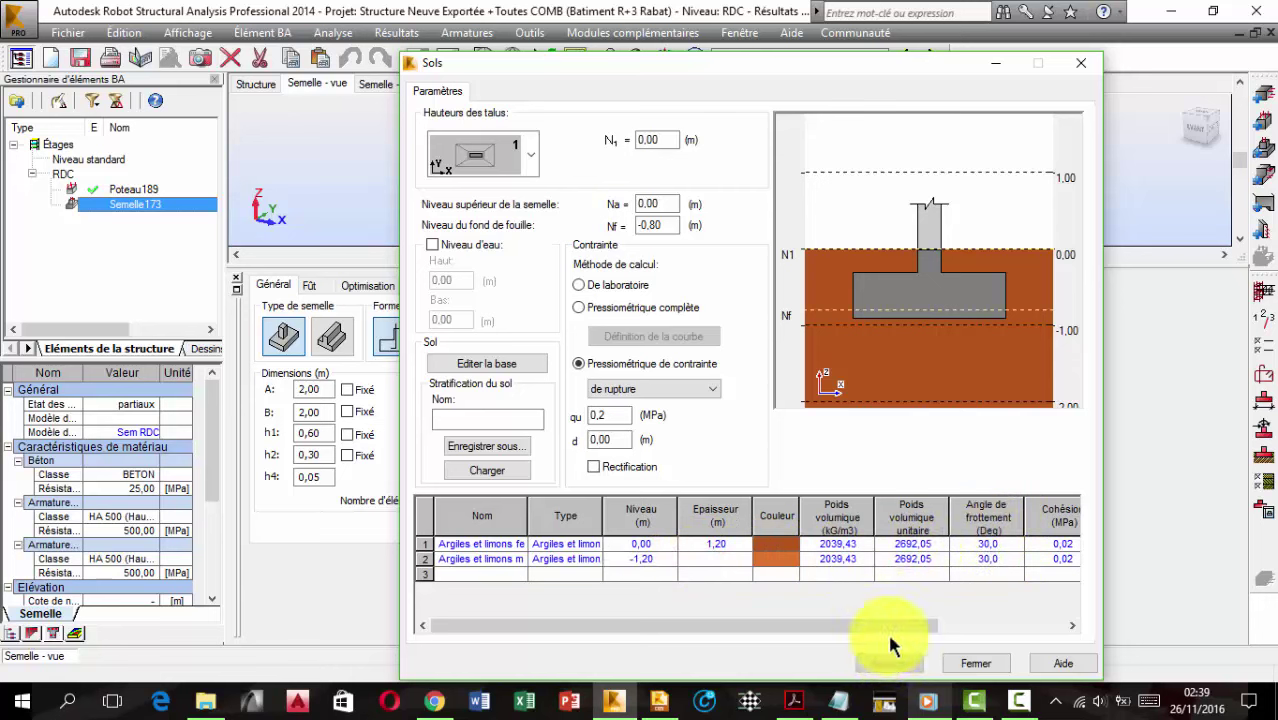
pyautogui.click(975, 664)
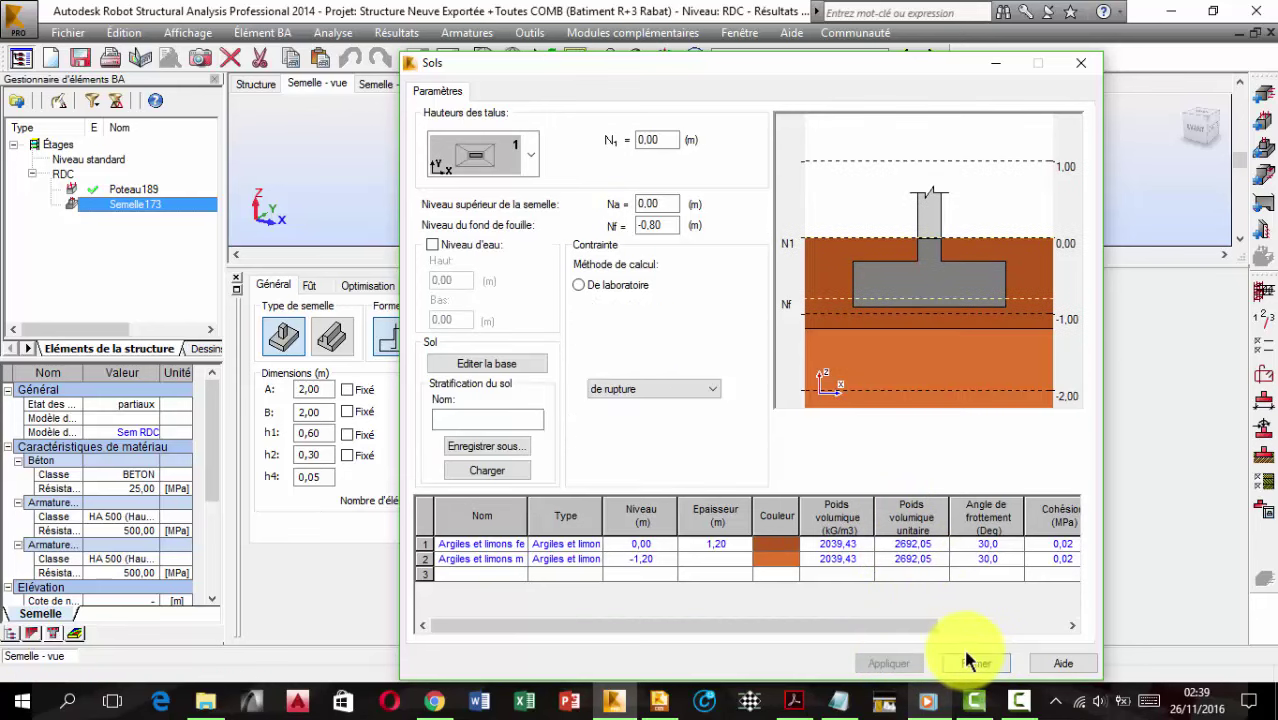
pyautogui.click(975, 664)
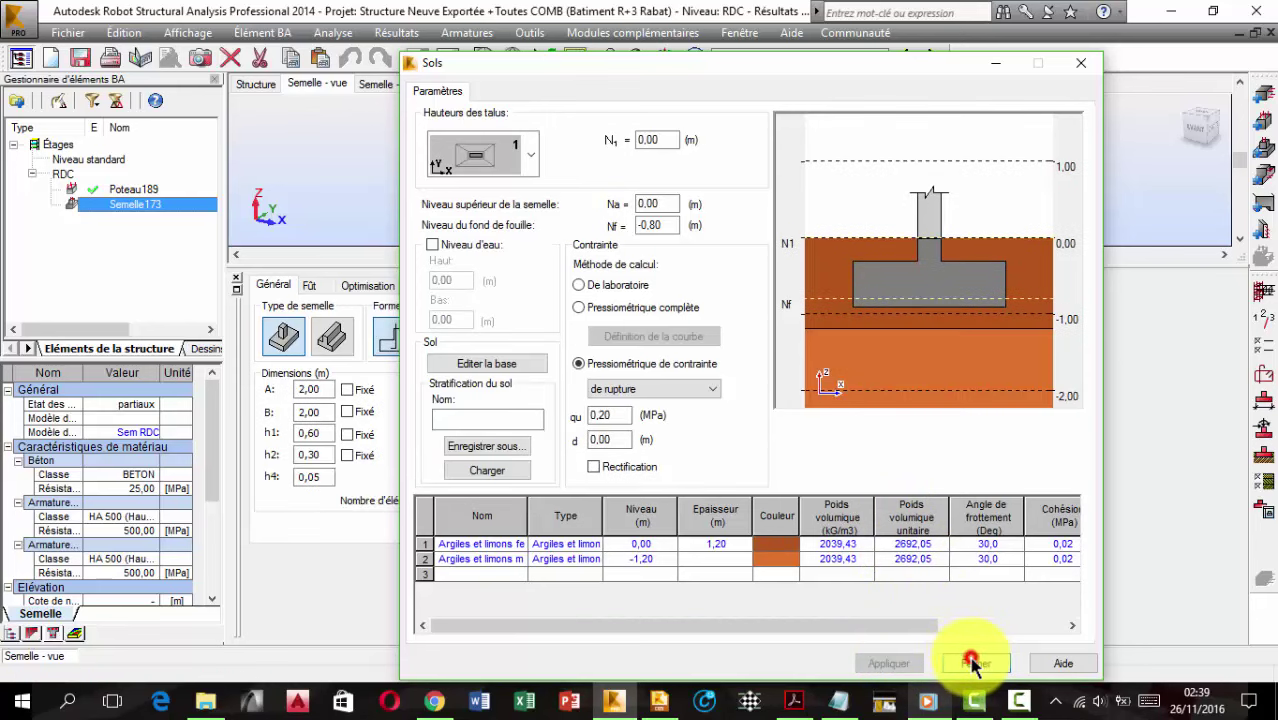
# Set the sliding and overturning safety coefficients to 1.1 in the DTU 13.12 geotechnical options and confirm
pyautogui.click(1263, 484)
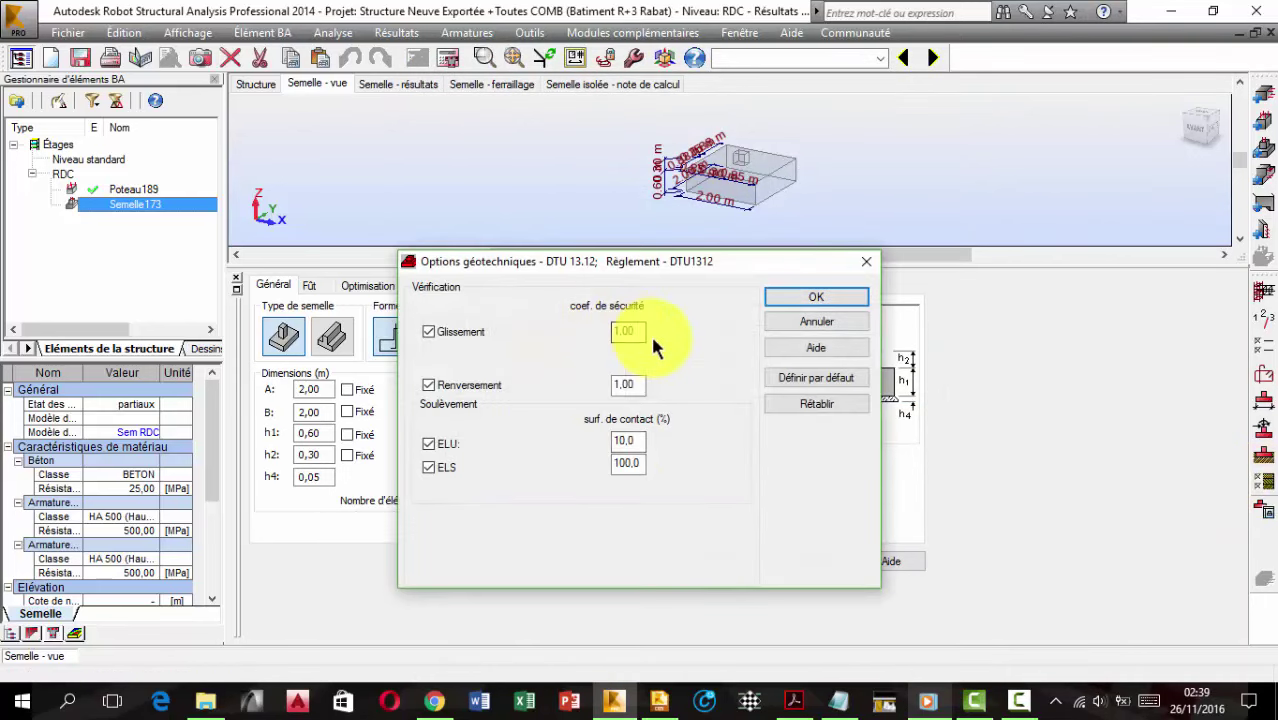
pyautogui.doubleClick(640, 331)
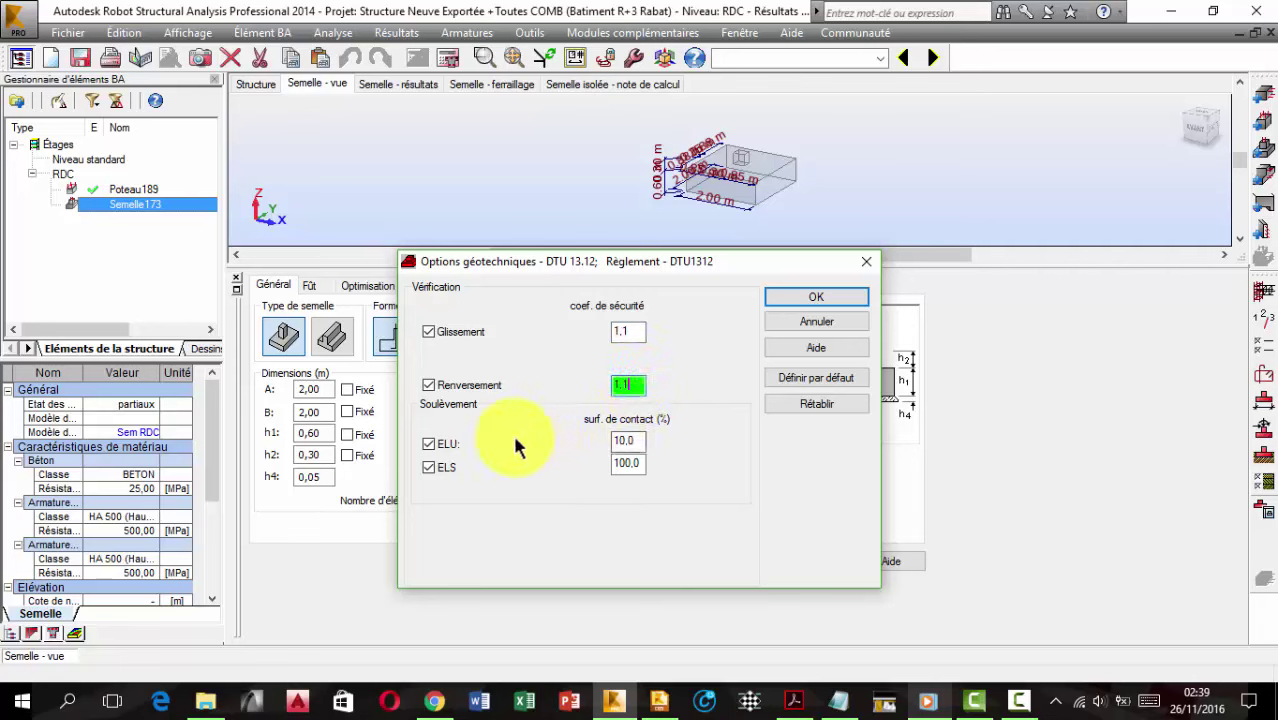
pyautogui.click(783, 298)
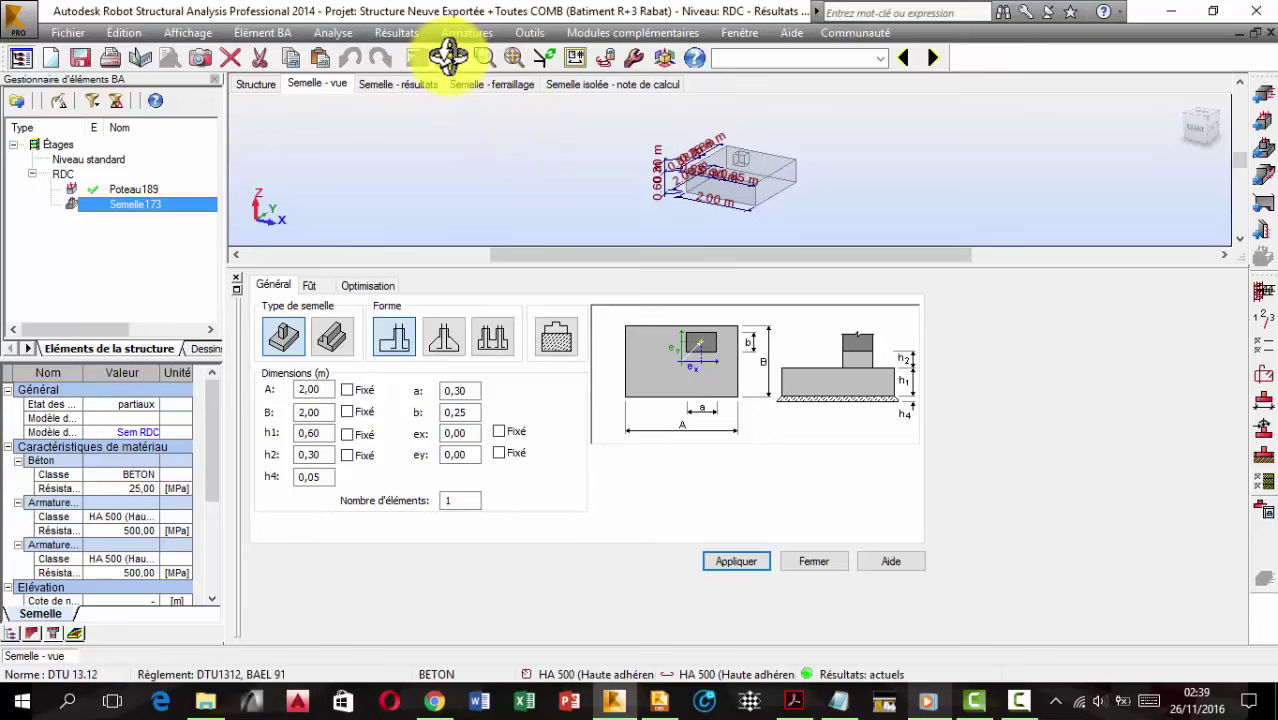
# Run the calculation of footing Semelle173 and inspect its dimensions in the 3D footing view
pyautogui.click(447, 58)
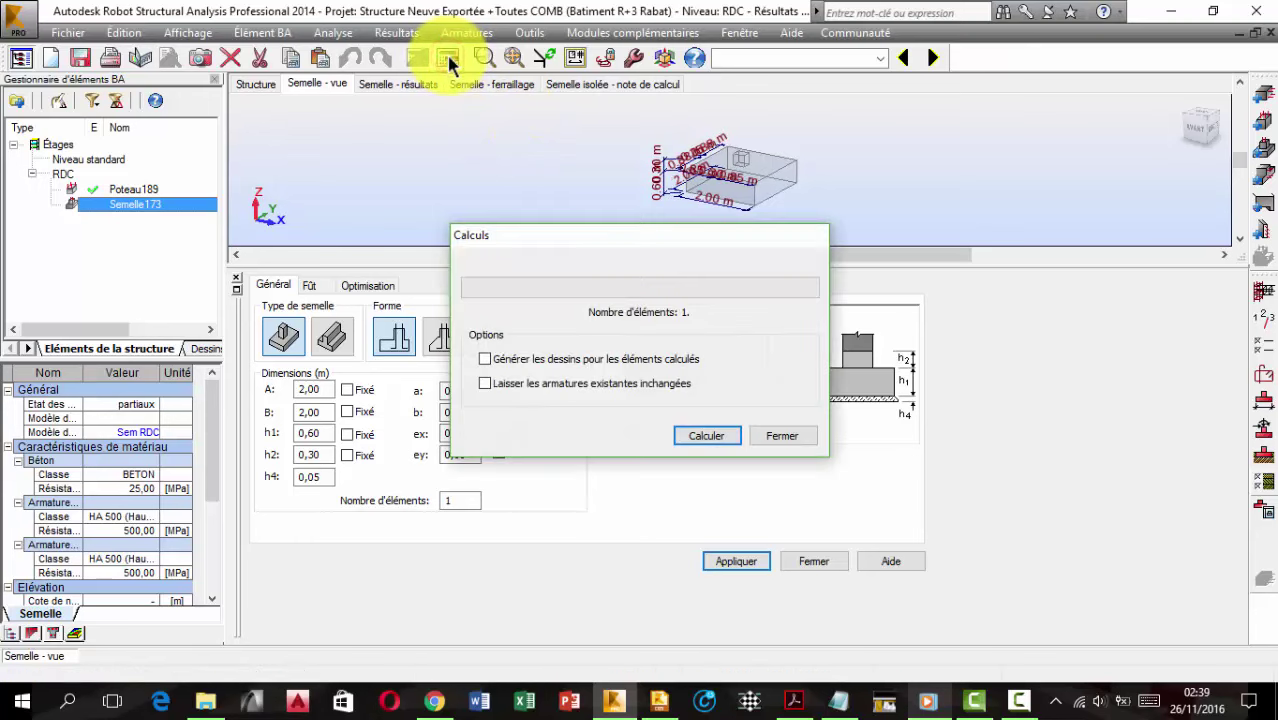
pyautogui.press('Return')
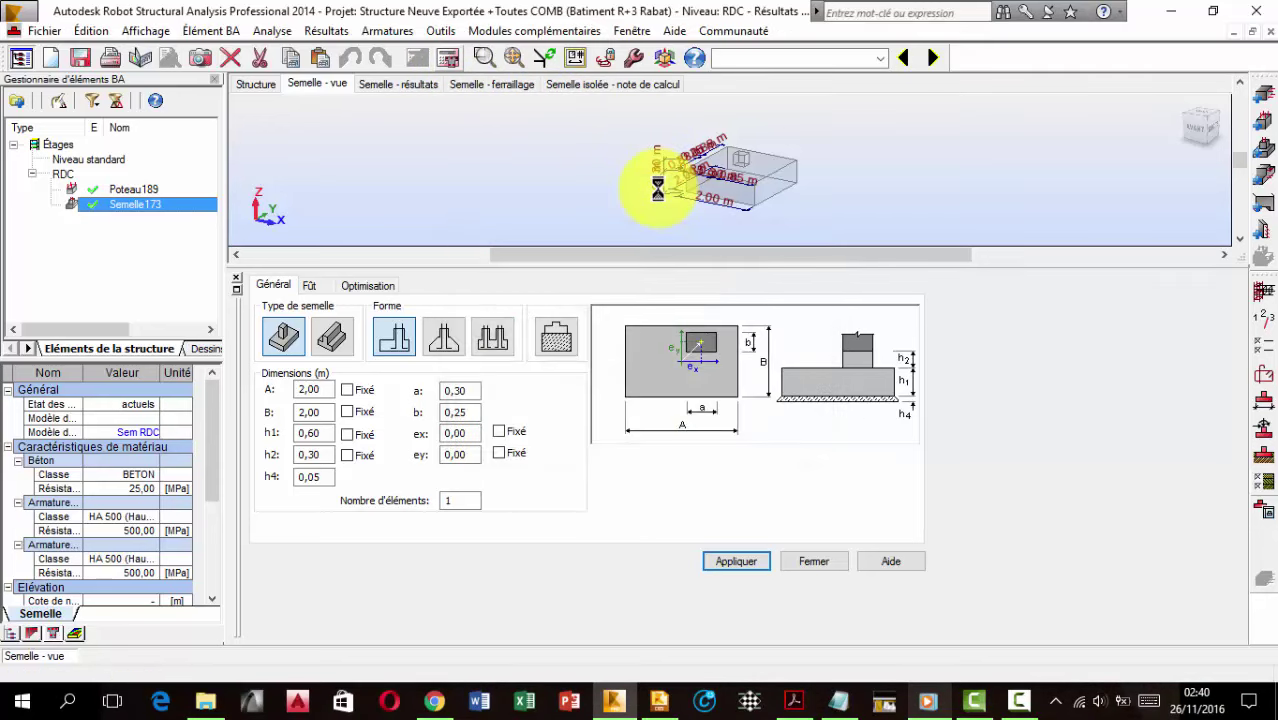
pyautogui.moveTo(727, 170); pyautogui.dragTo(737, 197)
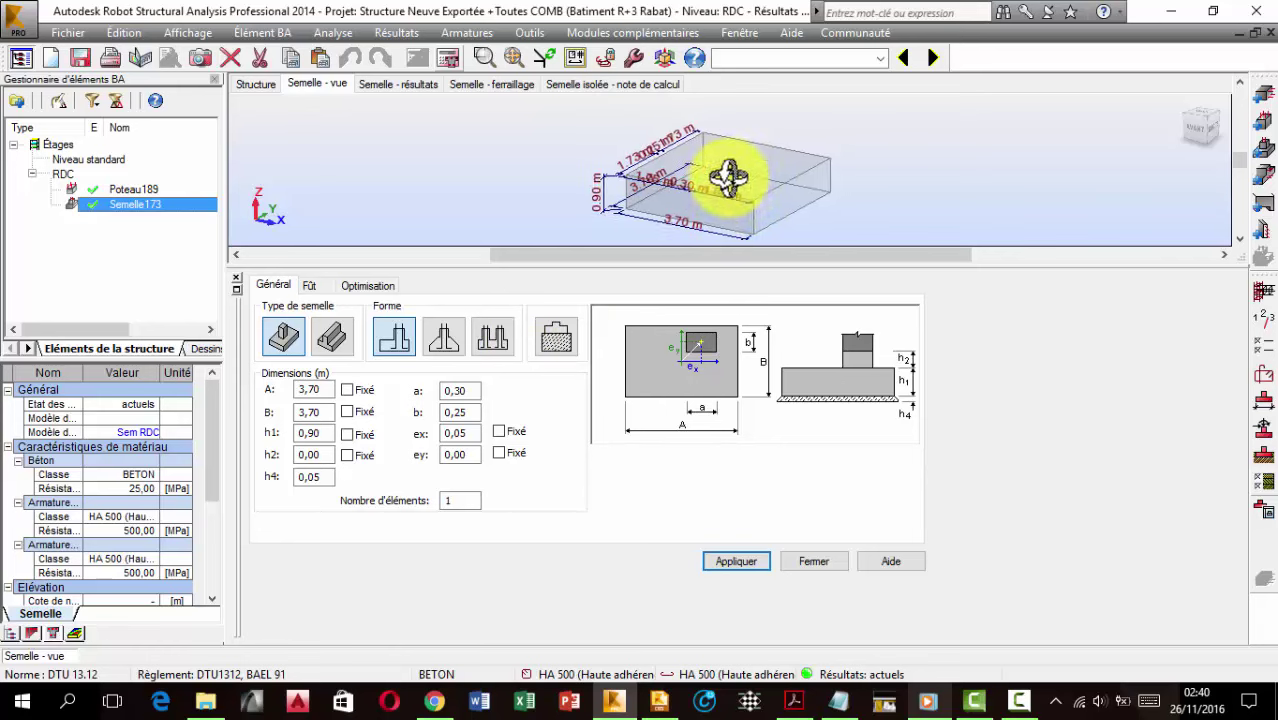
pyautogui.scroll(2, 713, 180)
pyautogui.scroll(-3, 713, 178)
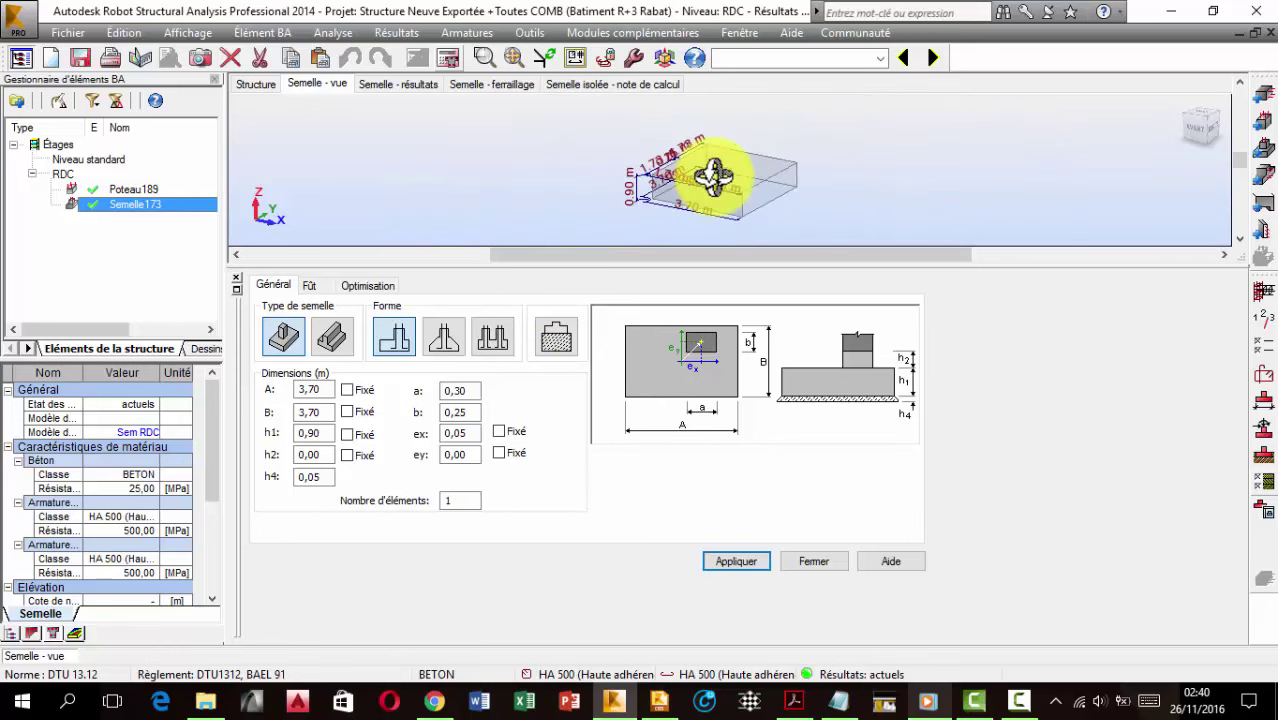
pyautogui.moveTo(728, 176); pyautogui.dragTo(699, 204, button='middle')
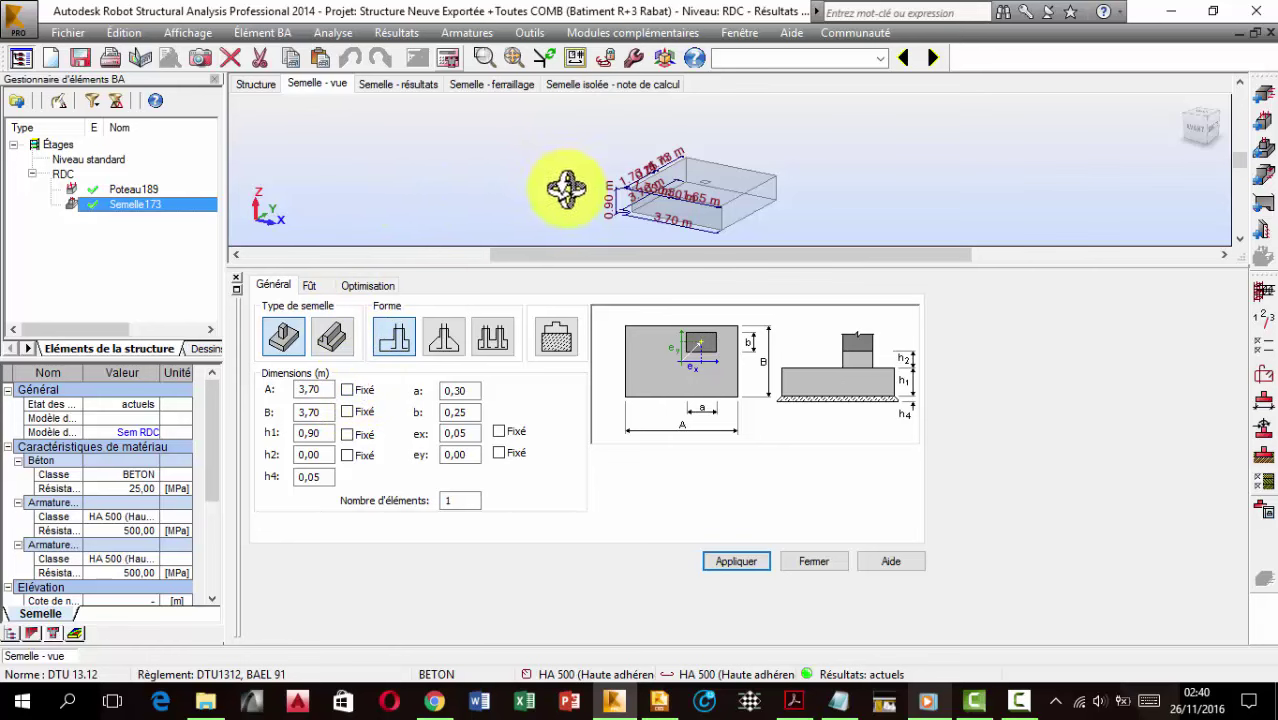
# Examine the footing results, comparing soil stresses and safety coefficients for the ELU, ELS and ACC design combinations
pyautogui.click(419, 87)
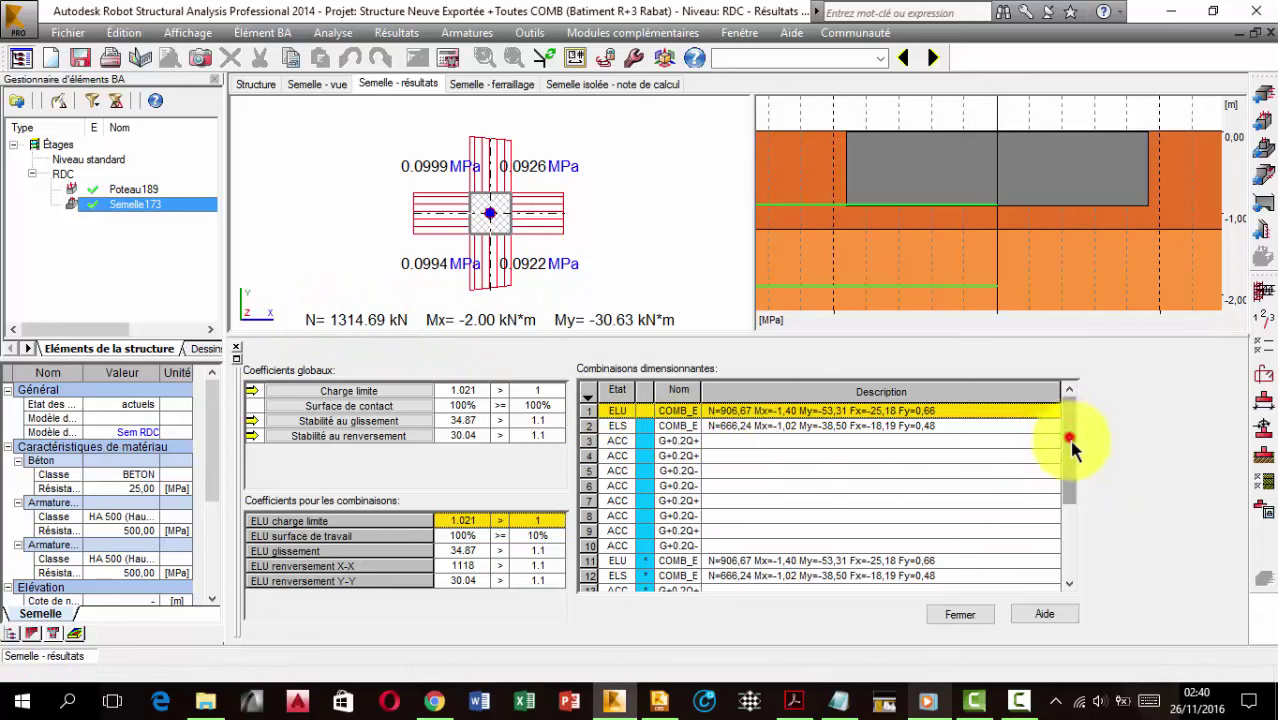
pyautogui.moveTo(1072, 448); pyautogui.dragTo(1050, 400)
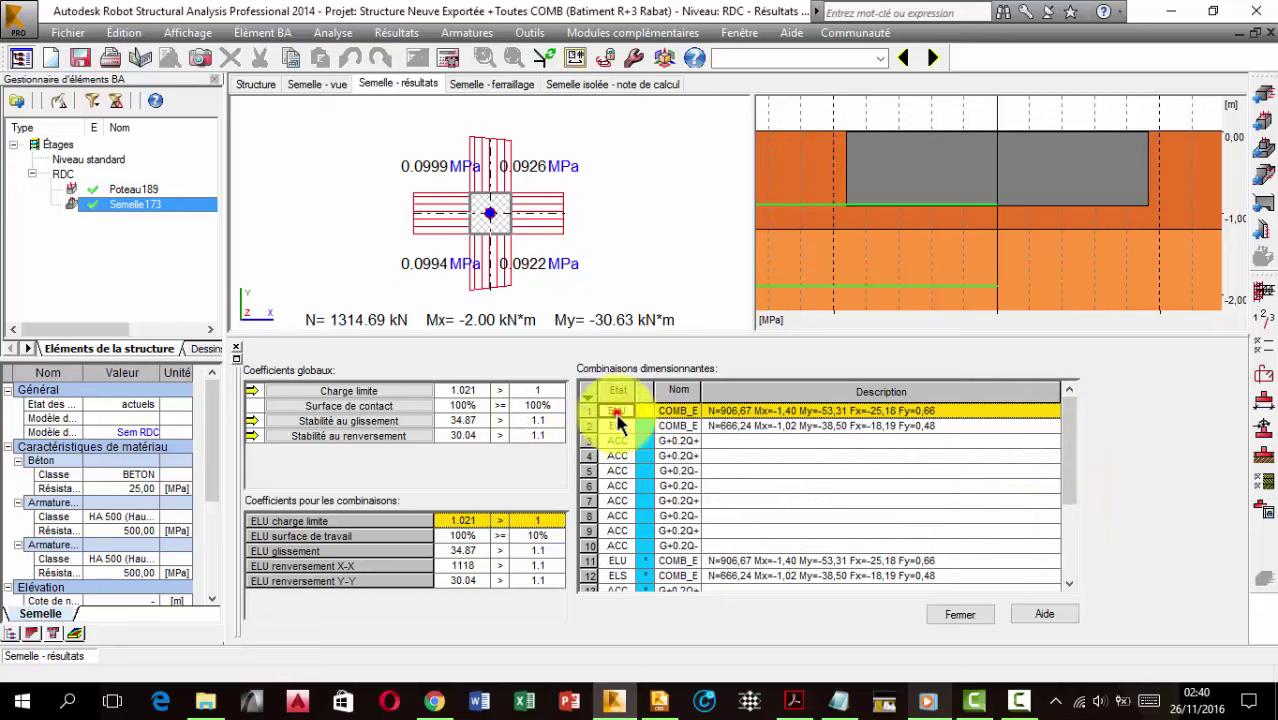
pyautogui.click(680, 440)
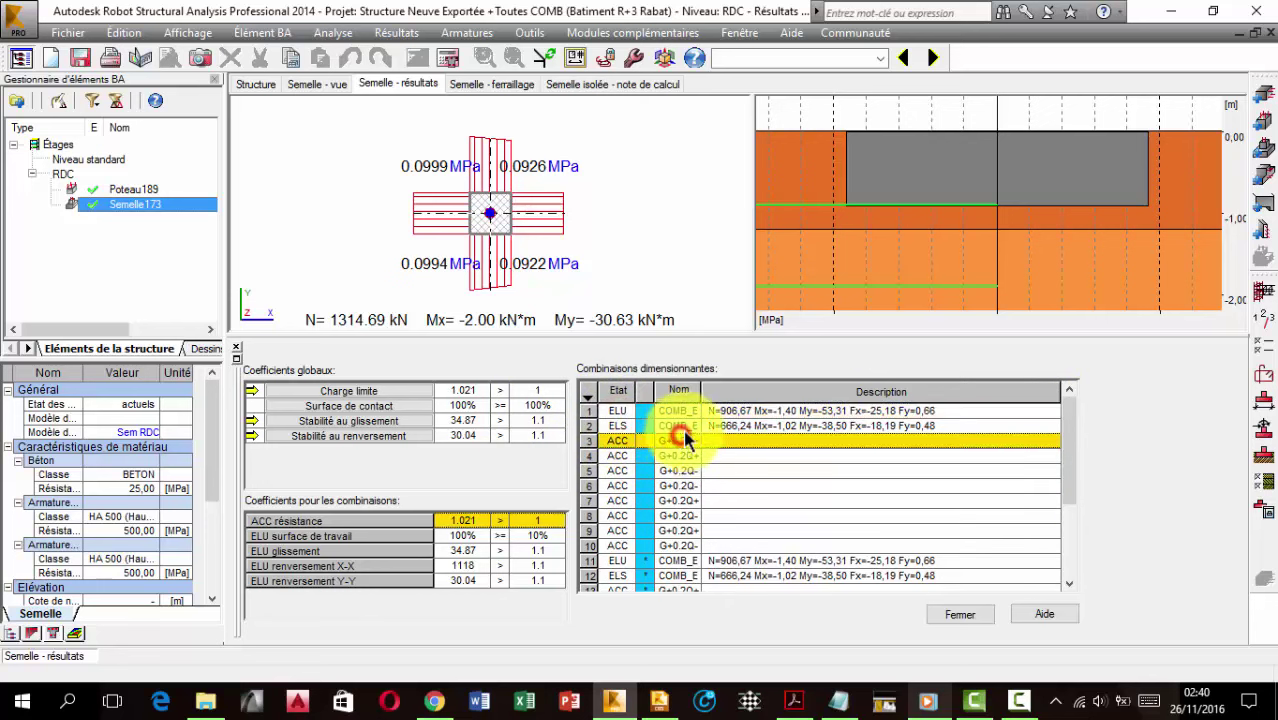
pyautogui.click(768, 426)
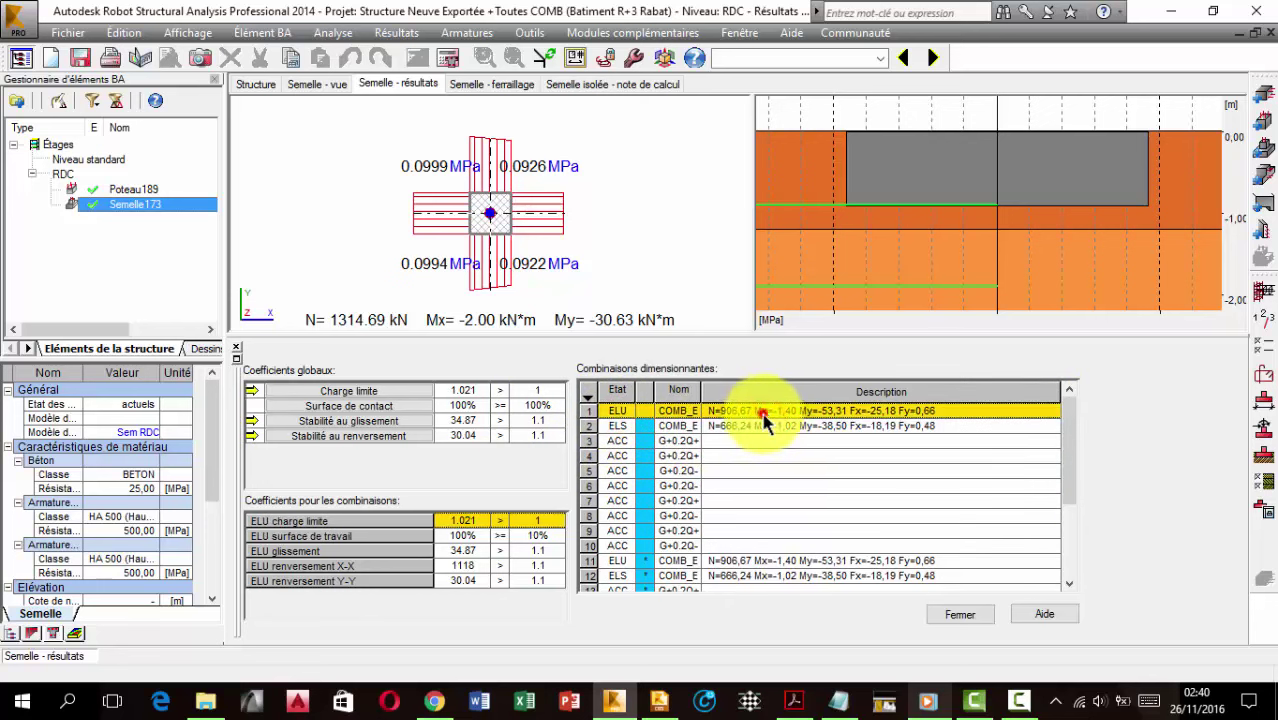
pyautogui.click(752, 422)
pyautogui.click(745, 410)
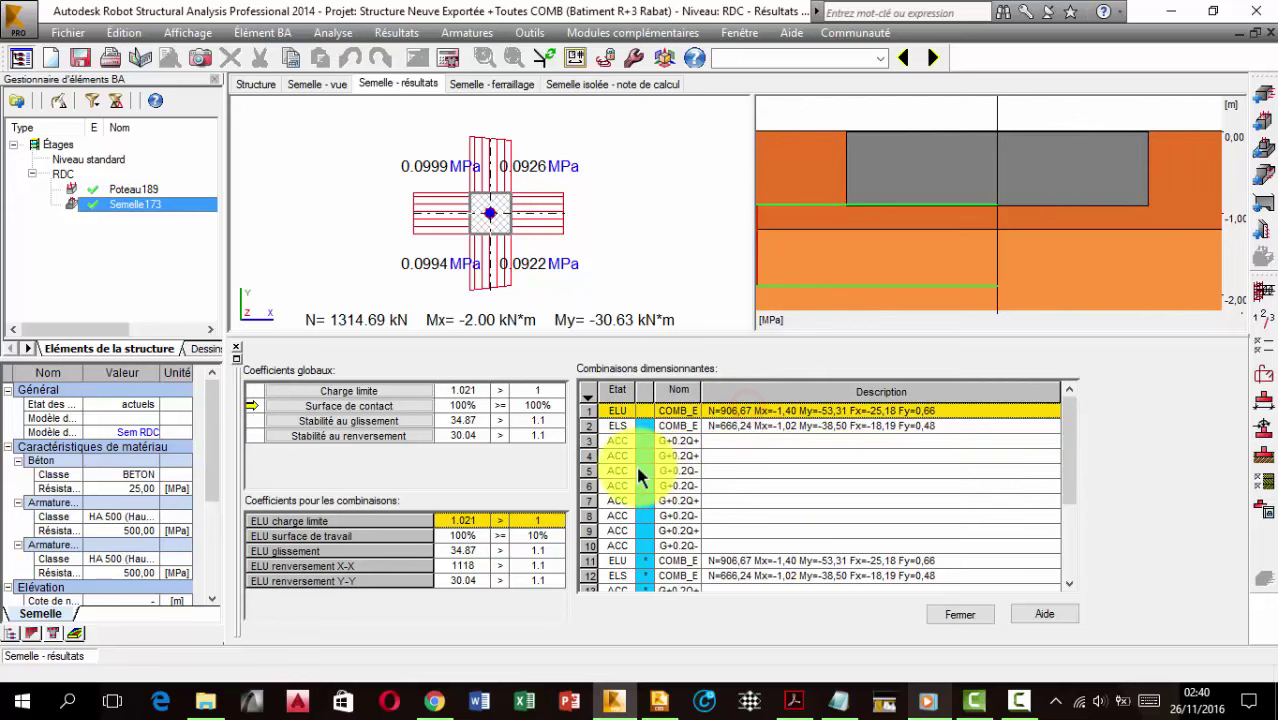
pyautogui.click(640, 456)
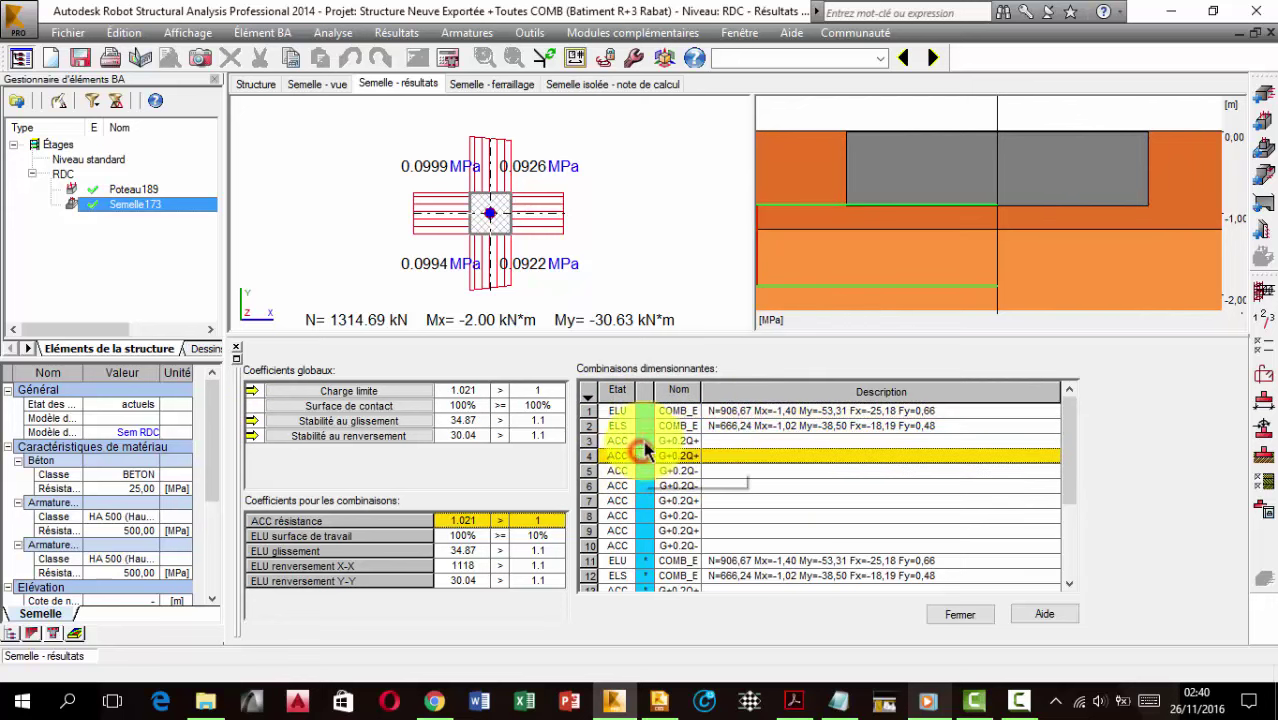
pyautogui.click(645, 395)
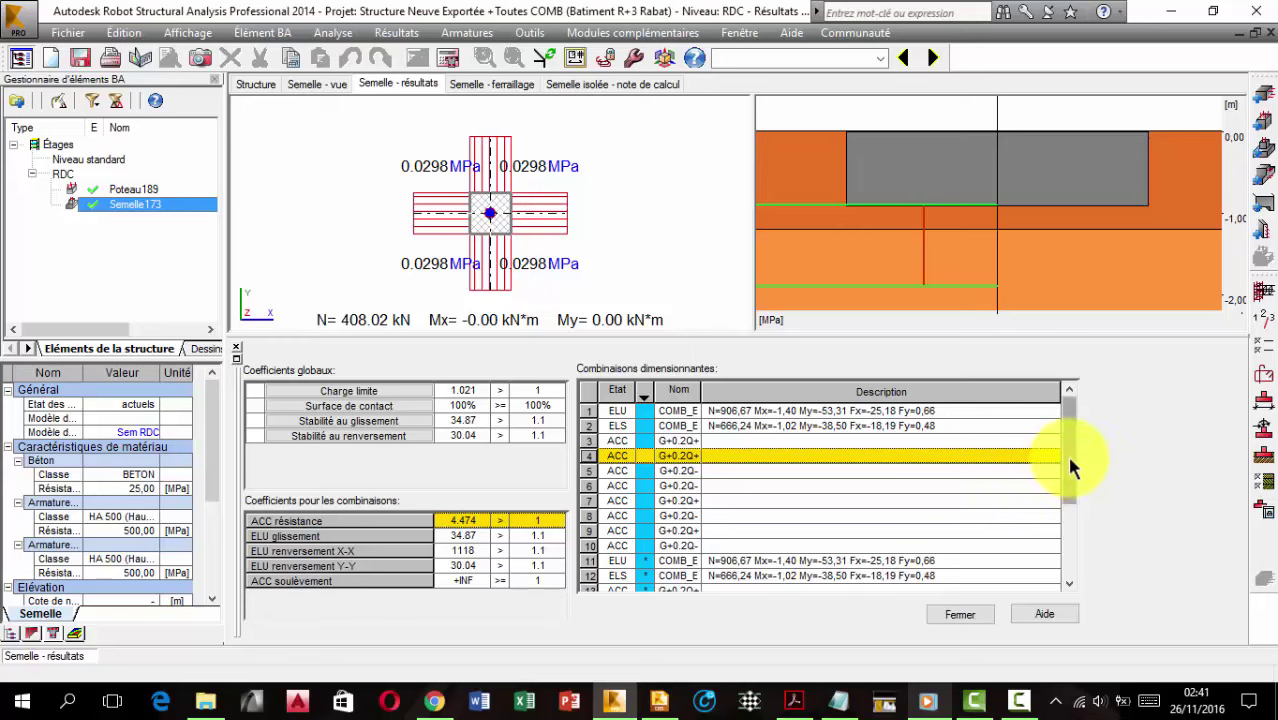
pyautogui.moveTo(1070, 462); pyautogui.dragTo(1064, 520)
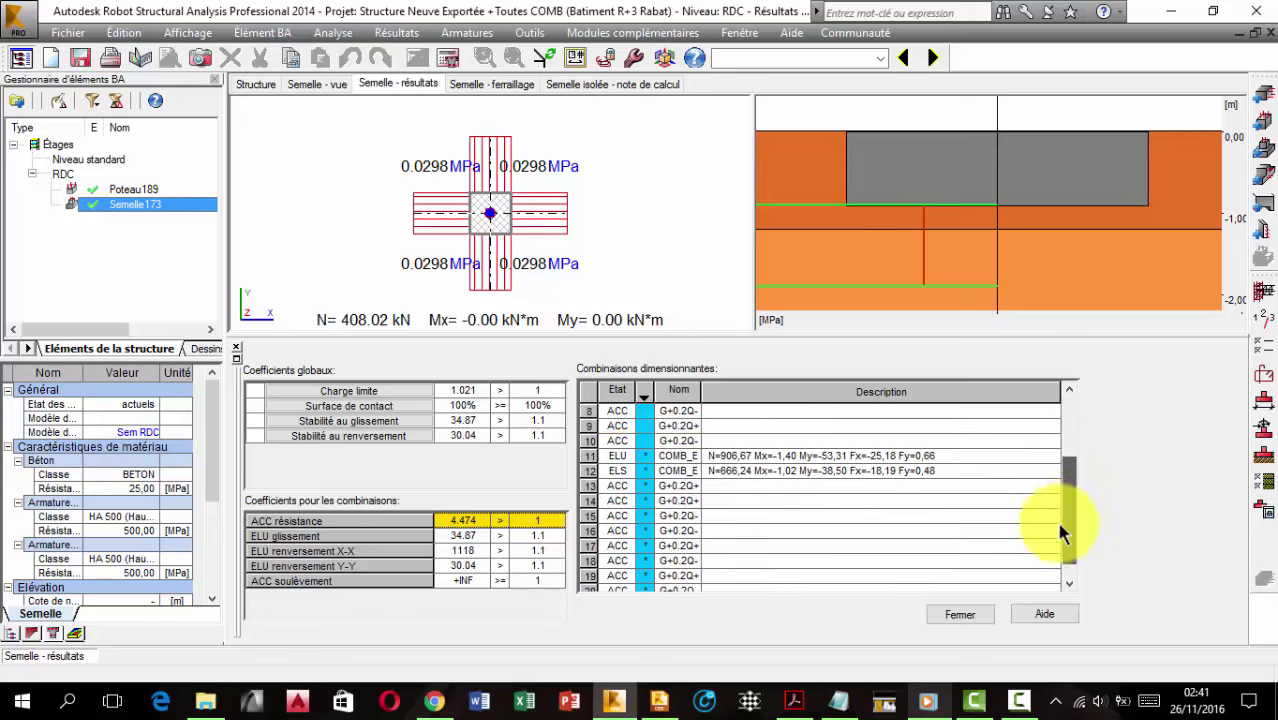
pyautogui.scroll(-1, 1058, 528)
pyautogui.scroll(3, 1054, 515)
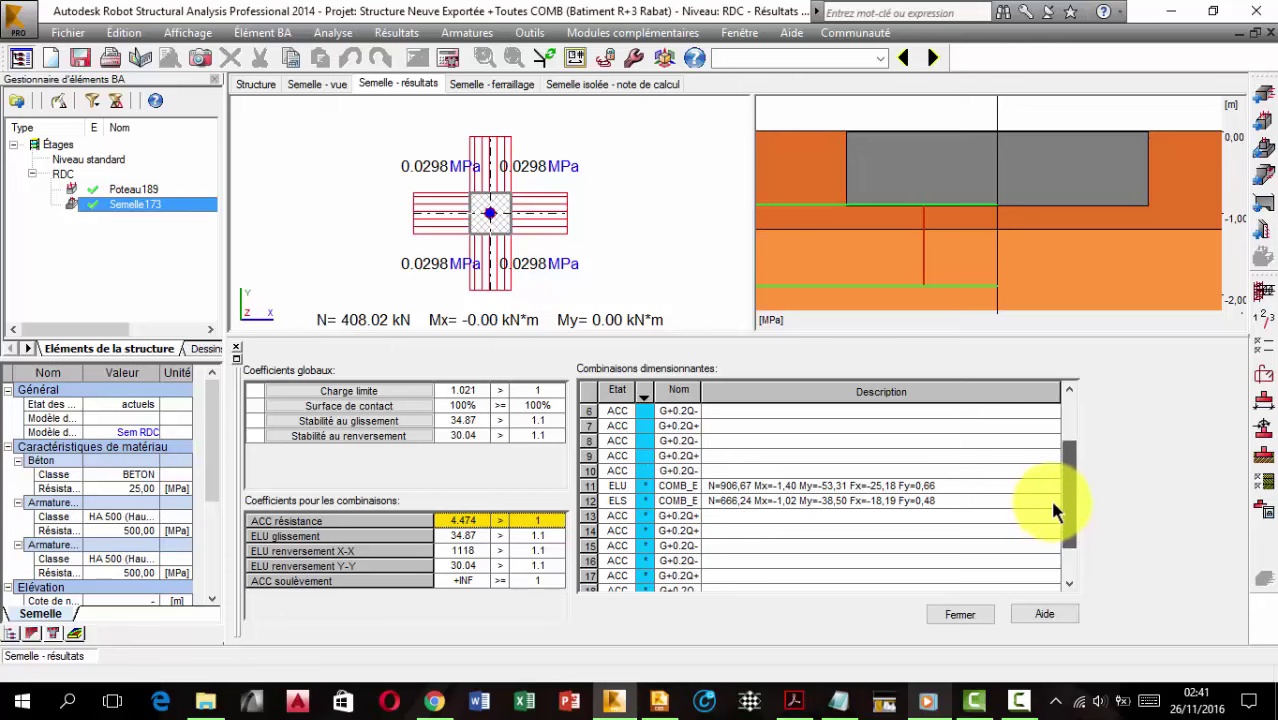
pyautogui.scroll(4, 1049, 493)
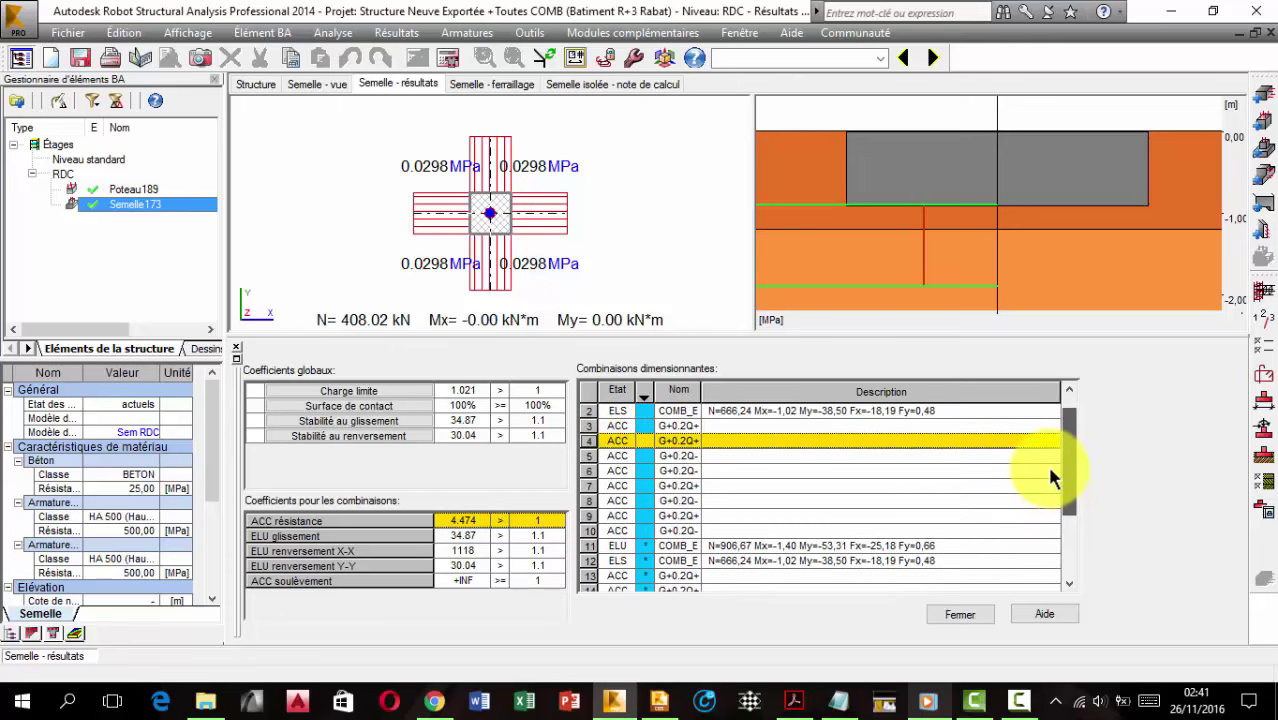
# Compare the results of design combinations 11 and 1, both ELU, checking the punching, lower reinforcement and limit load coefficients
pyautogui.scroll(1, 1050, 460)
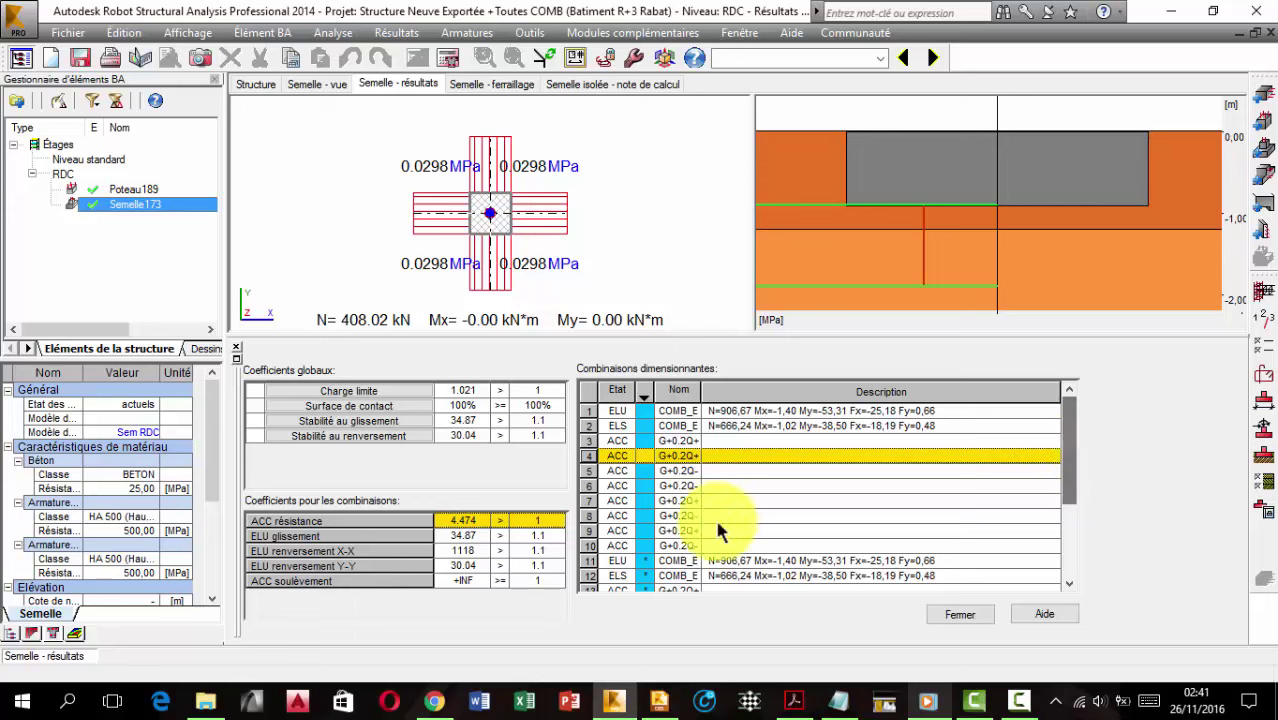
pyautogui.click(591, 561)
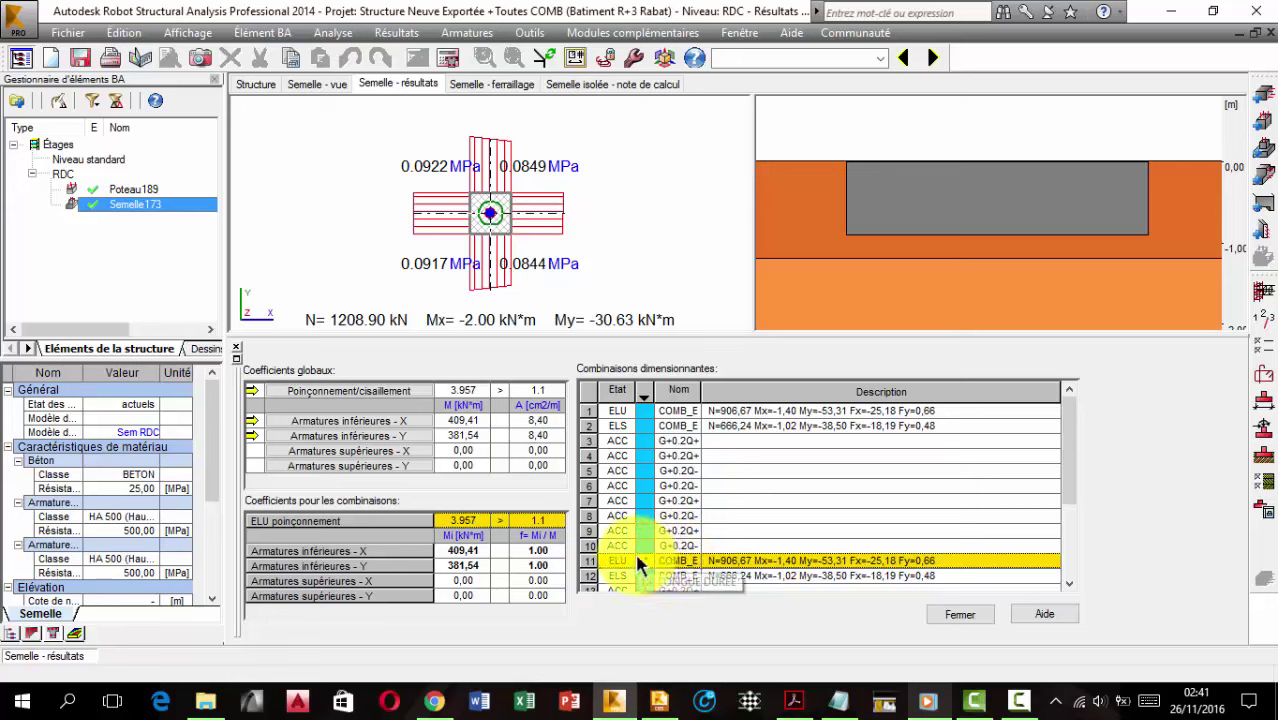
pyautogui.click(589, 413)
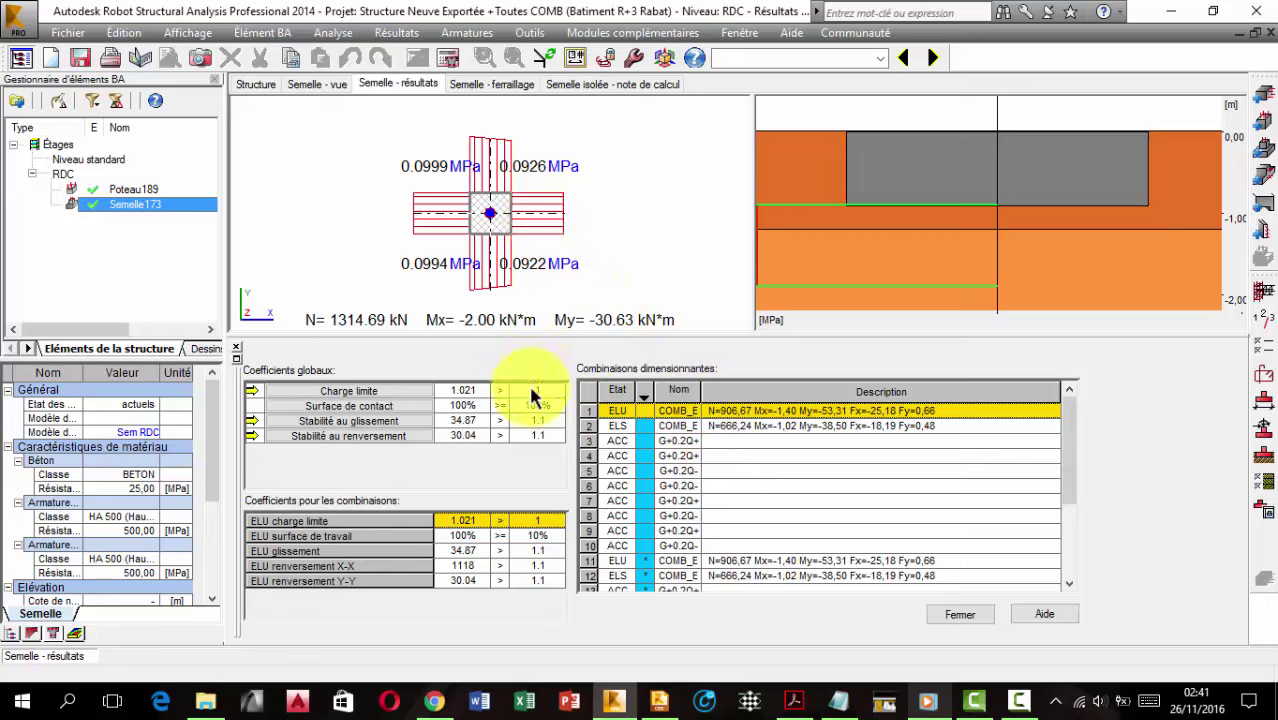
pyautogui.click(465, 388)
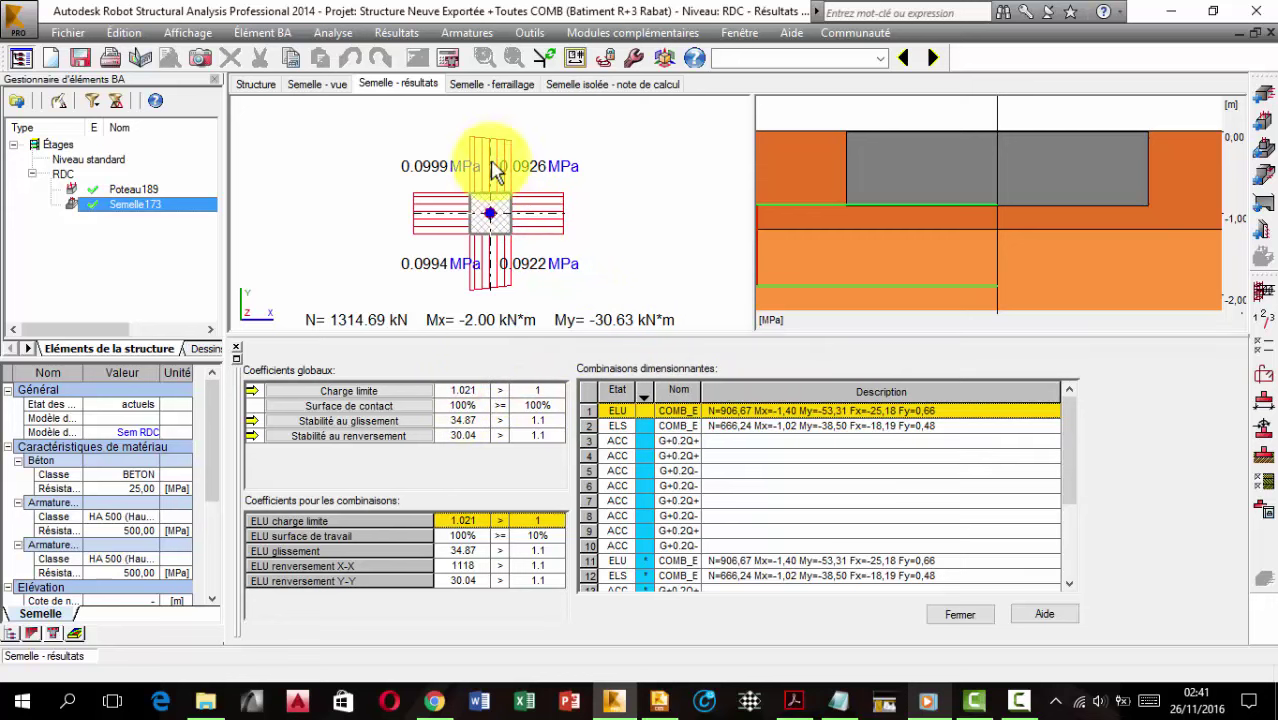
# Open the reinforcement view of footing Semelle173 and restore the docked layout by floating and re-docking the oversized reinforcement table
pyautogui.click(505, 86)
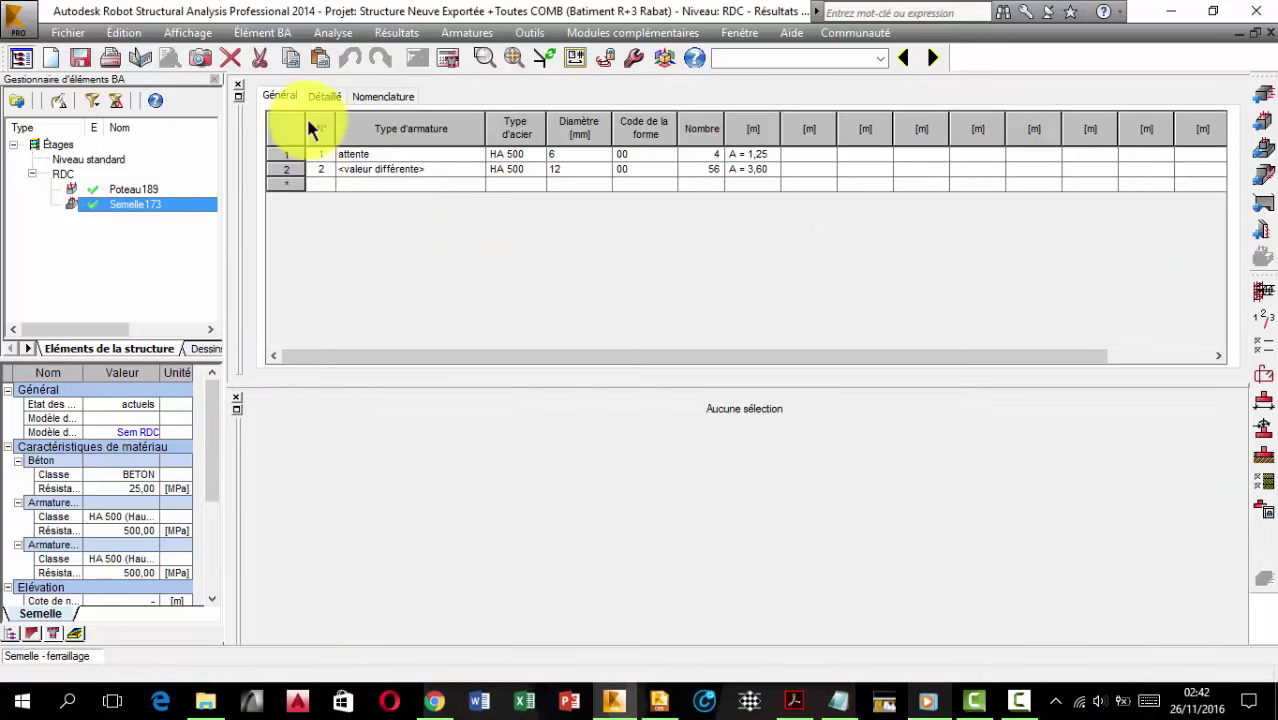
pyautogui.click(238, 93)
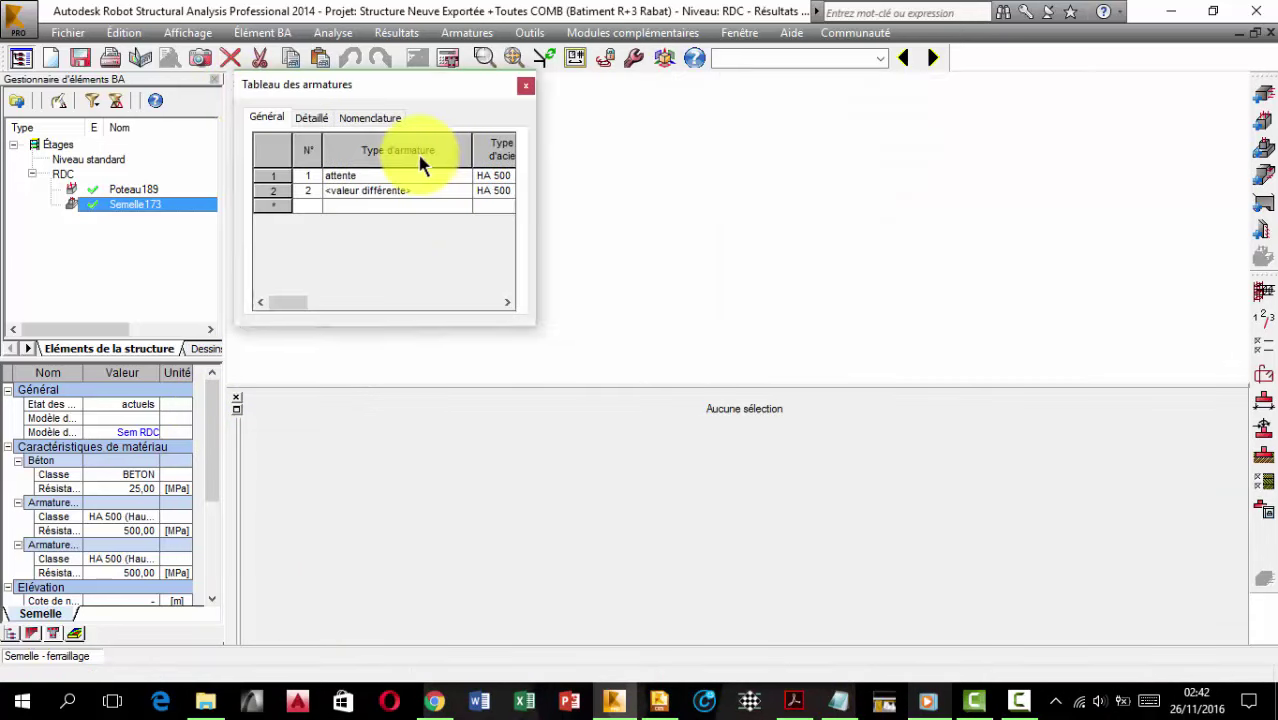
pyautogui.moveTo(385, 95); pyautogui.dragTo(485, 251)
pyautogui.doubleClick(442, 100)
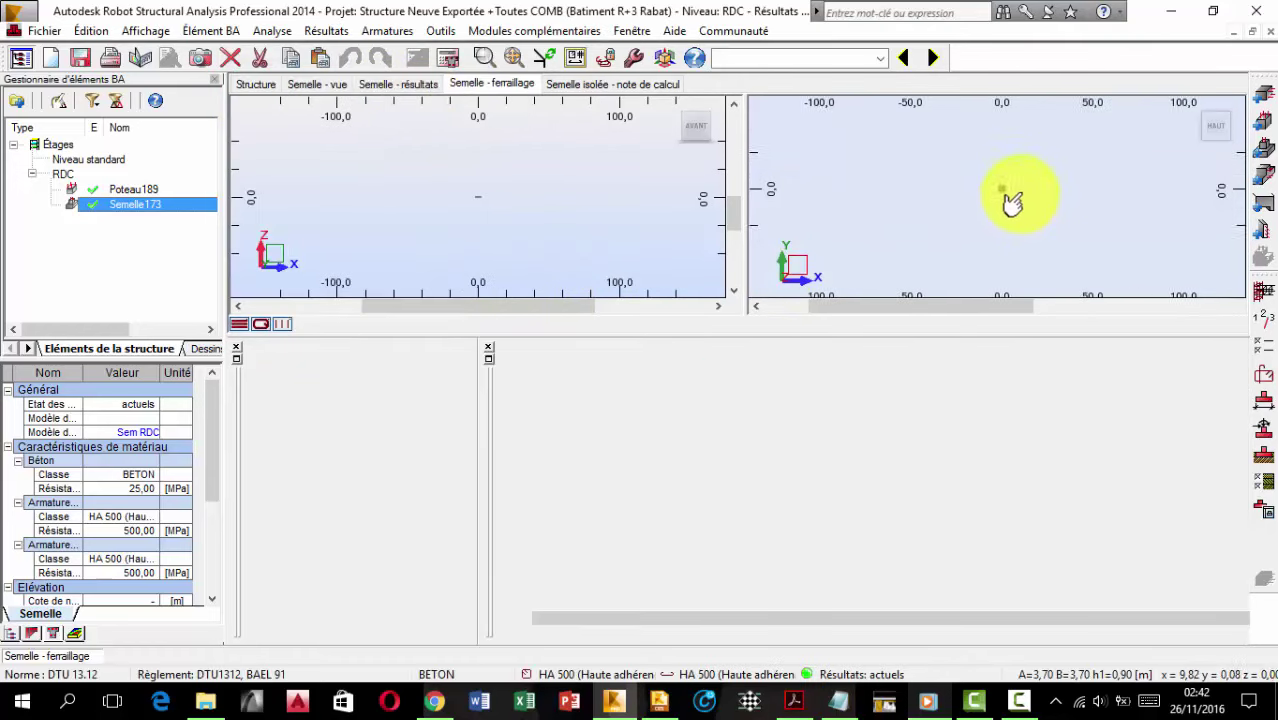
# Inspect the footing's reinforcement cage in 3D, highlighting the 12 mm bars from the reinforcement table
pyautogui.scroll(4, 988, 198)
pyautogui.scroll(3, 958, 236)
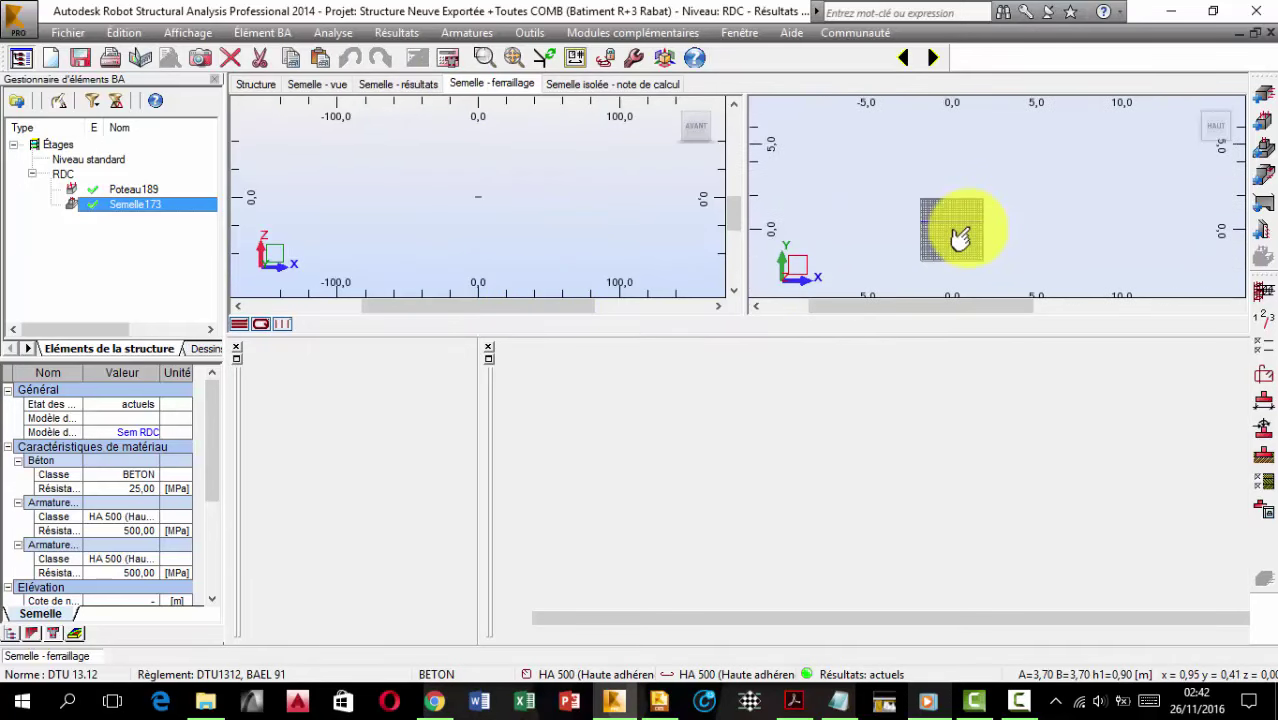
pyautogui.moveTo(948, 246)
pyautogui.mouseDown()
pyautogui.moveTo(940, 205)
pyautogui.moveTo(929, 188)
pyautogui.moveTo(930, 232)
pyautogui.moveTo(913, 189)
pyautogui.moveTo(950, 251)
pyautogui.mouseUp()
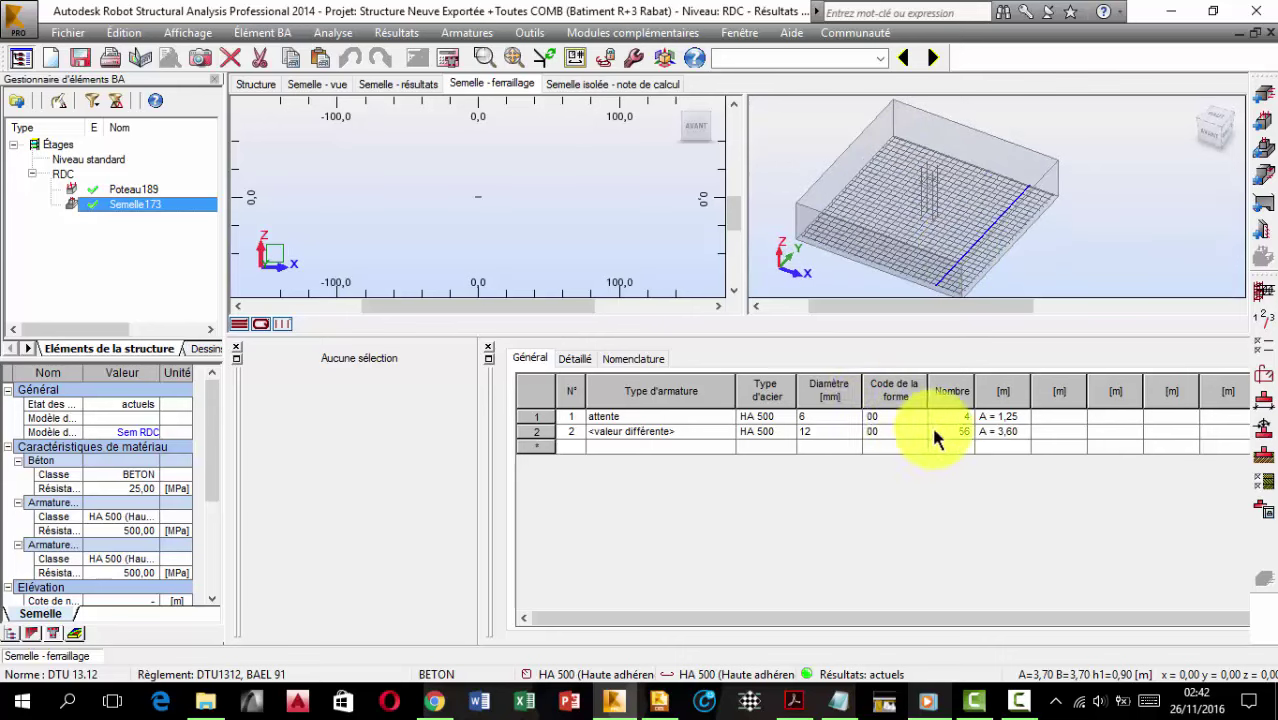
pyautogui.click(551, 427)
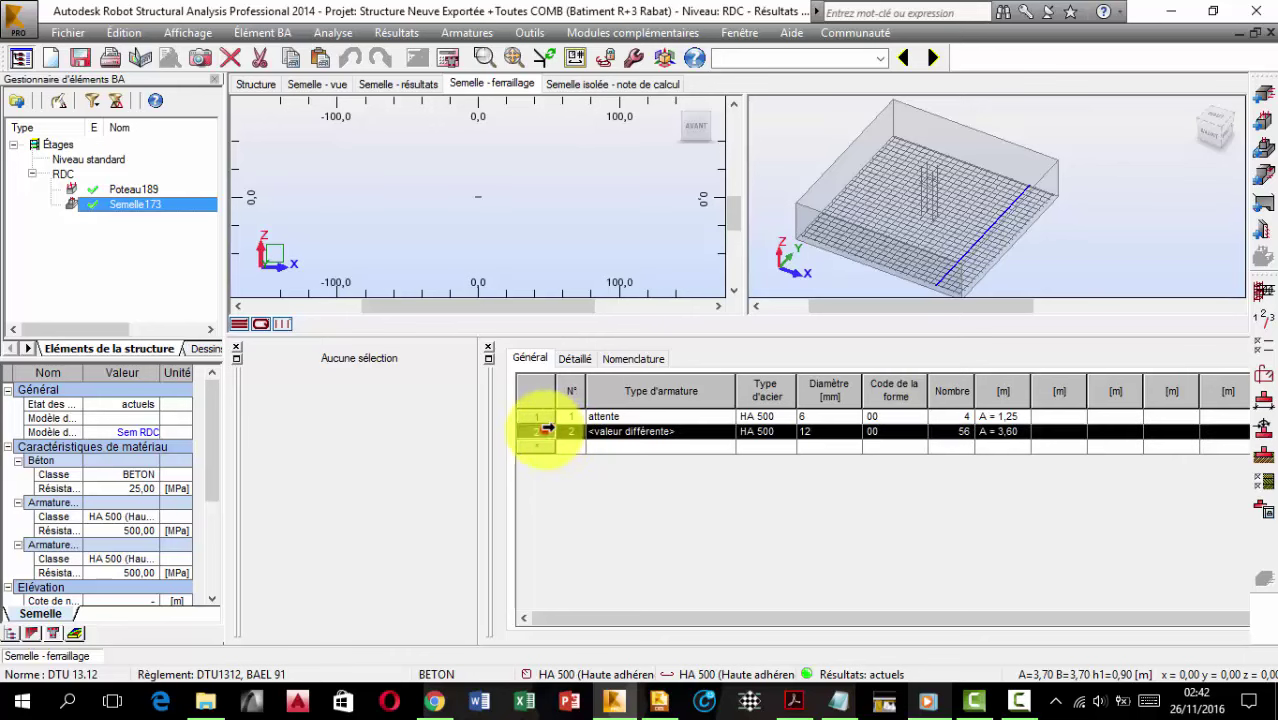
pyautogui.moveTo(955, 214); pyautogui.dragTo(913, 228)
pyautogui.scroll(5, 984, 210)
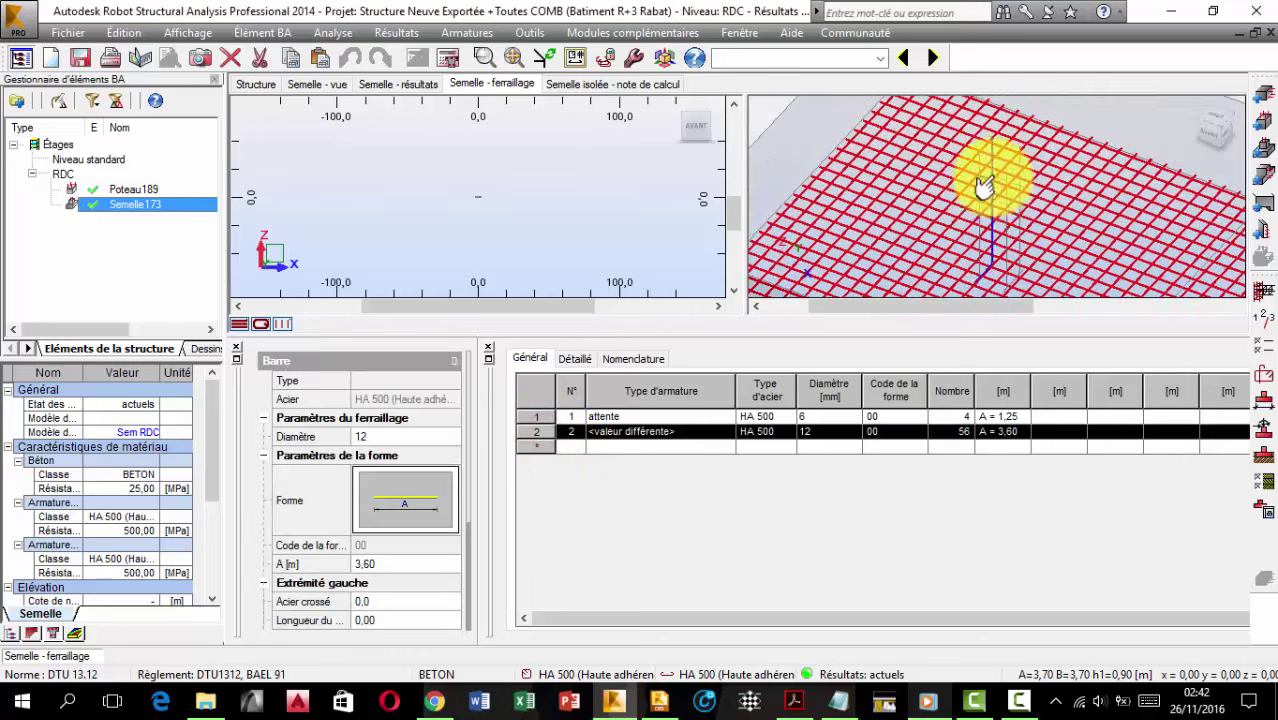
pyautogui.scroll(3, 983, 183)
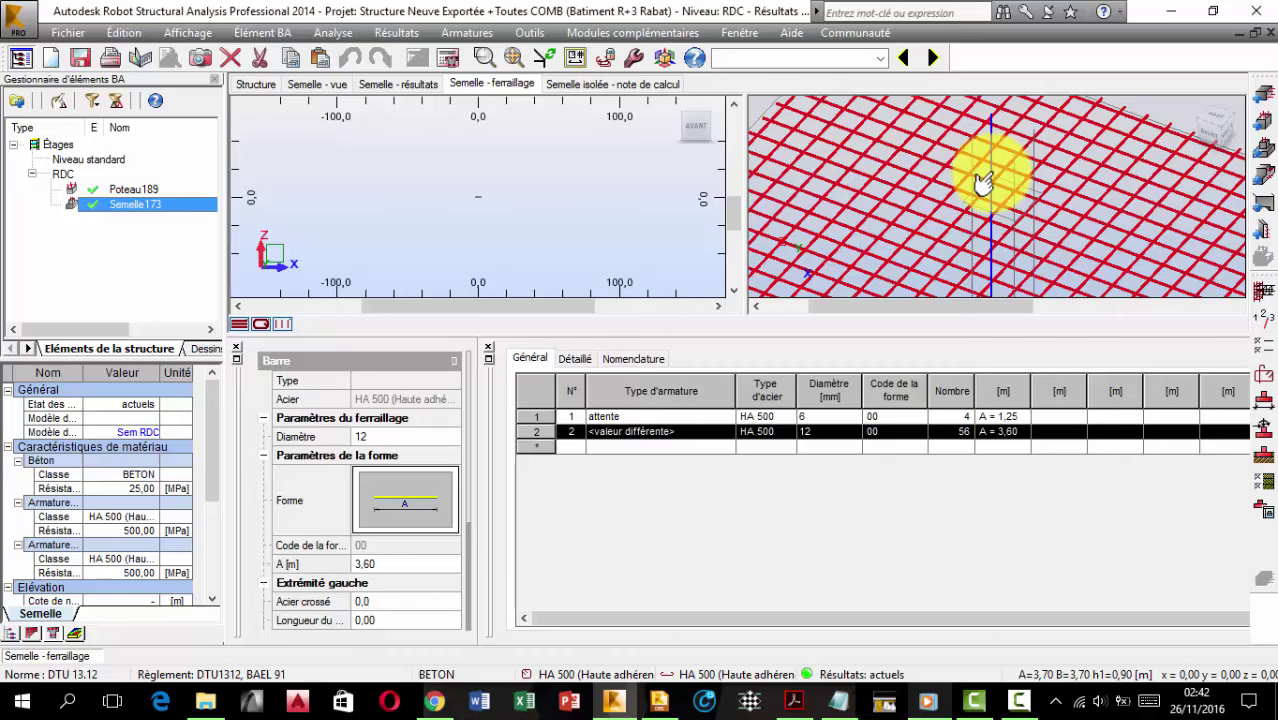
pyautogui.scroll(-6, 985, 182)
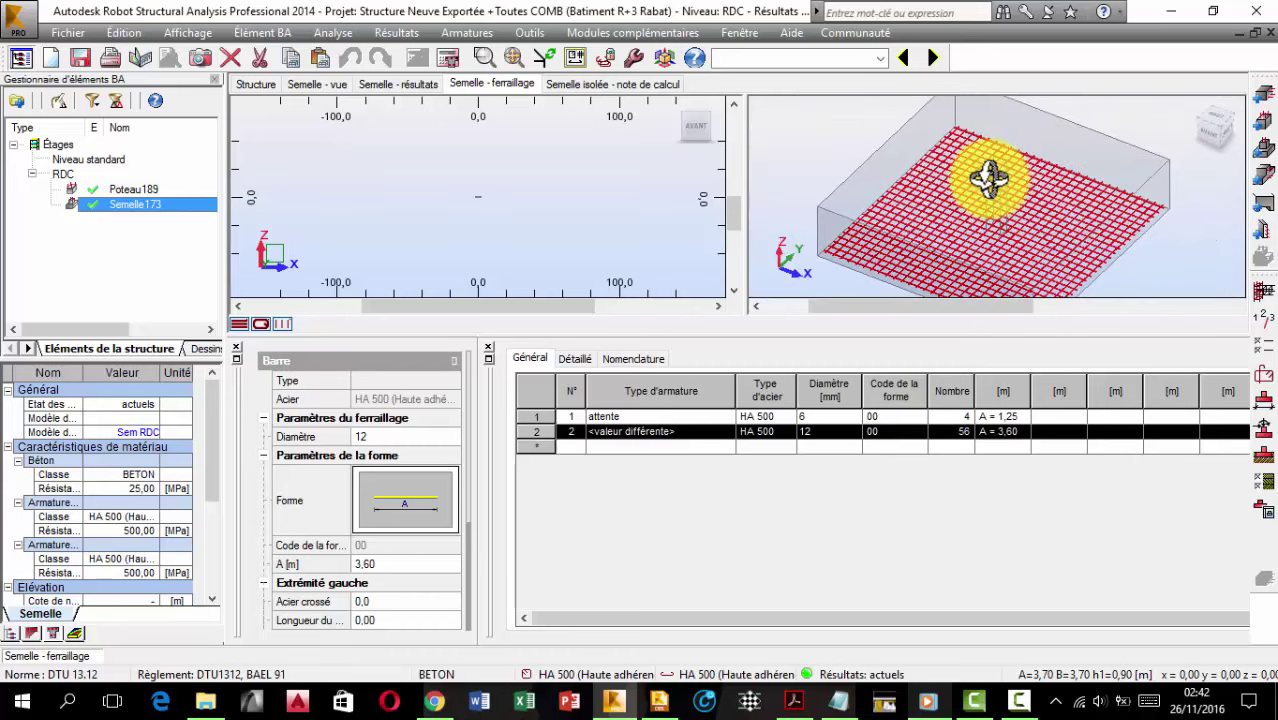
# Switch to column Poteau189 and open its reinforcement view
pyautogui.click(140, 188)
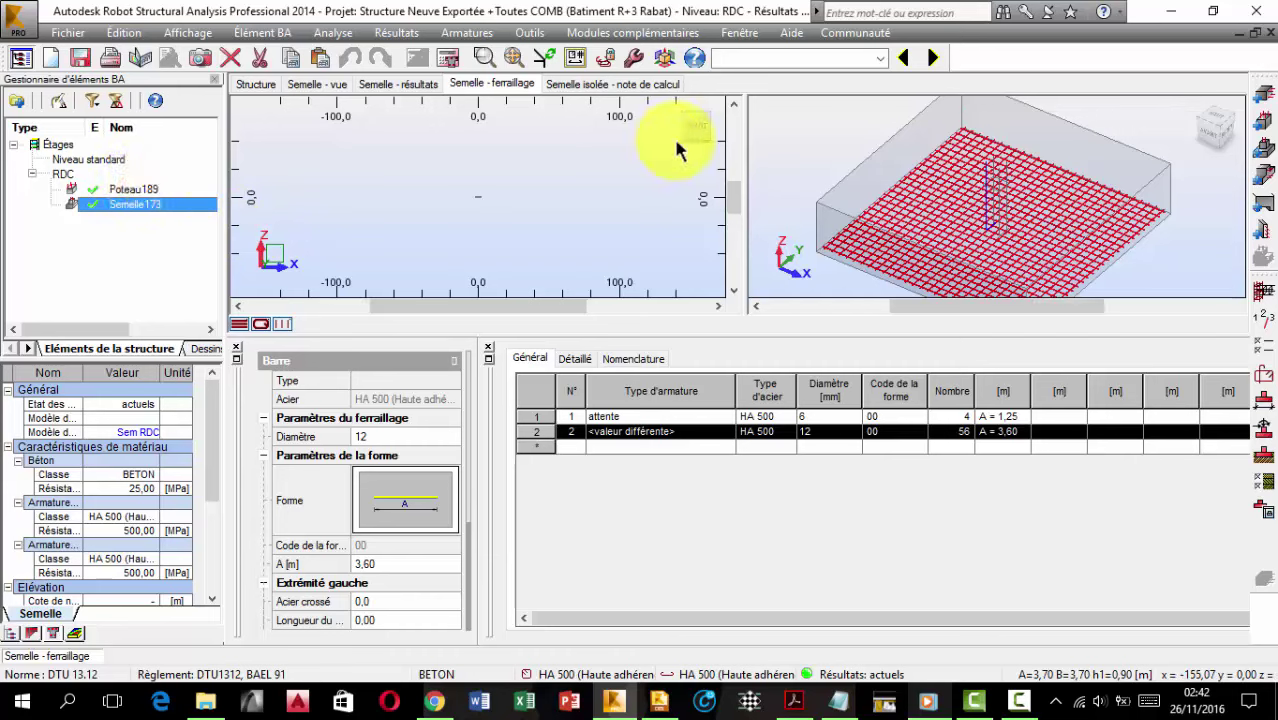
pyautogui.click(142, 189)
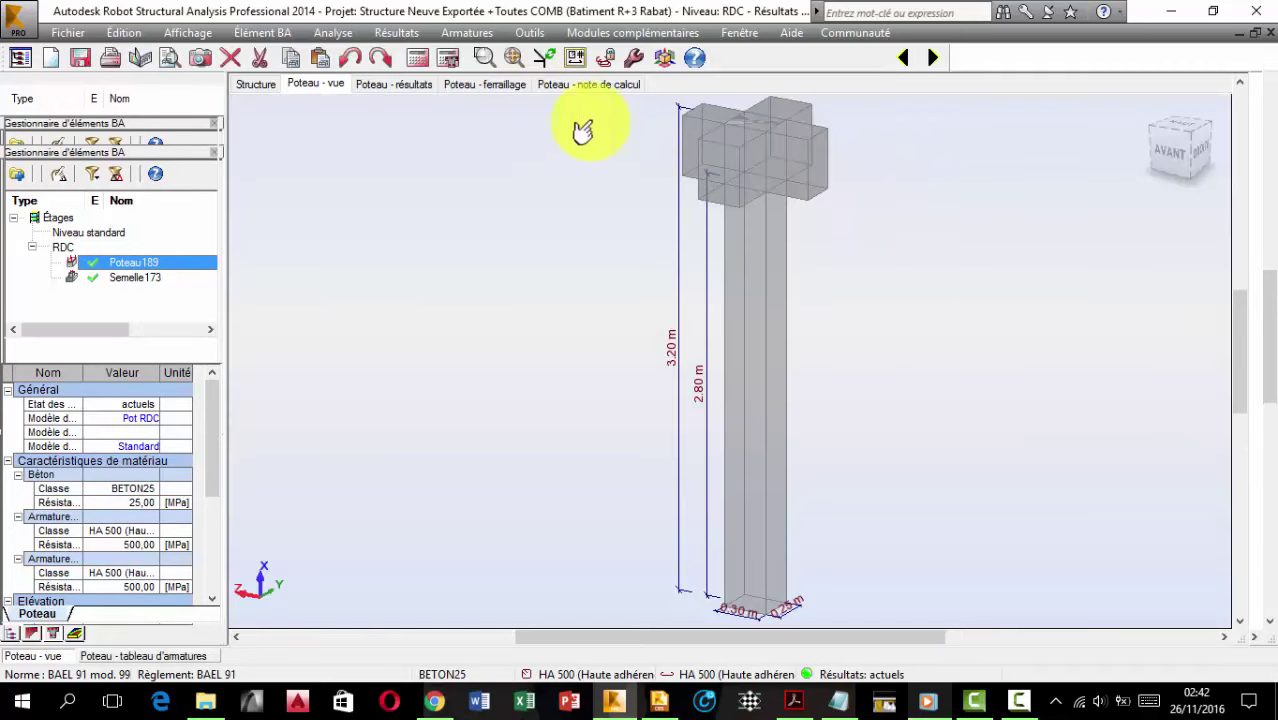
pyautogui.click(452, 83)
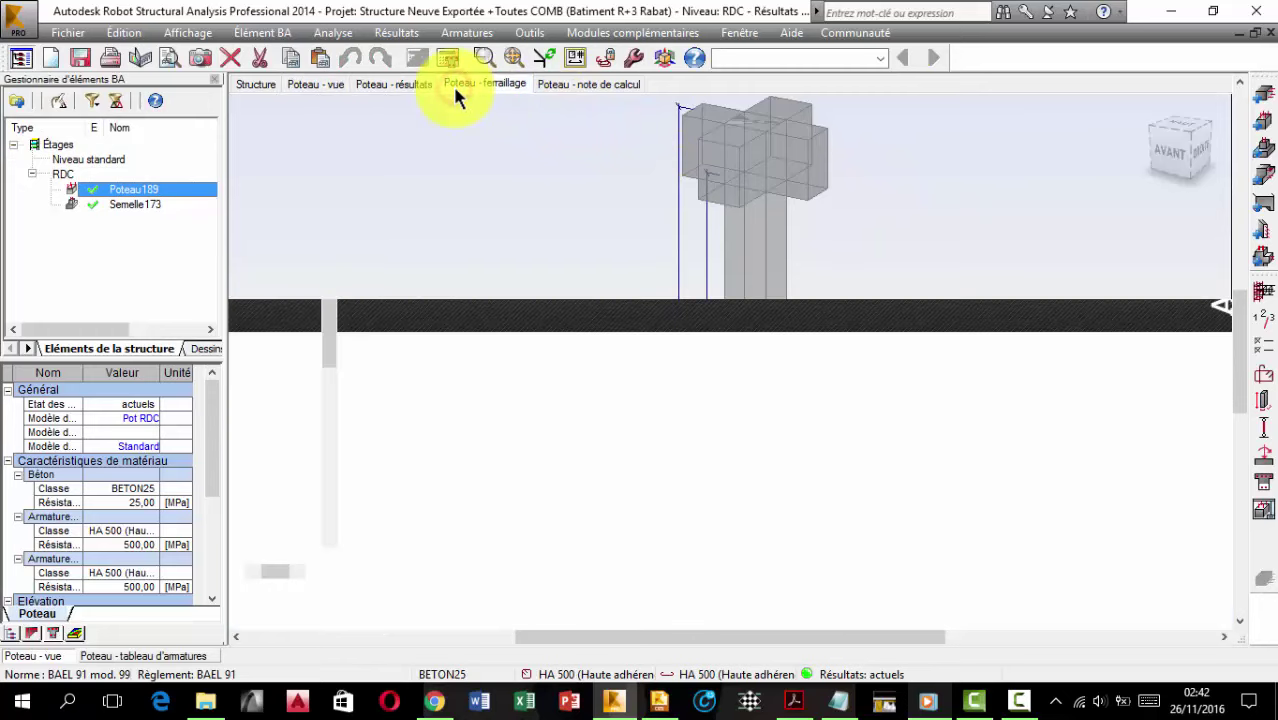